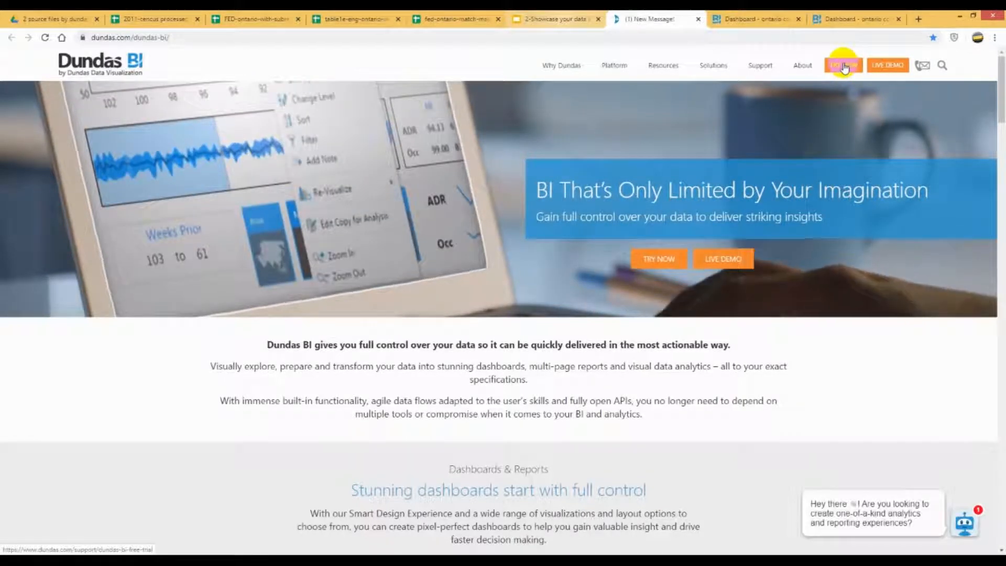
# Review the Dundas BI free trial options and the online trial registration form, then return to the trial options page
pyautogui.click(845, 67)
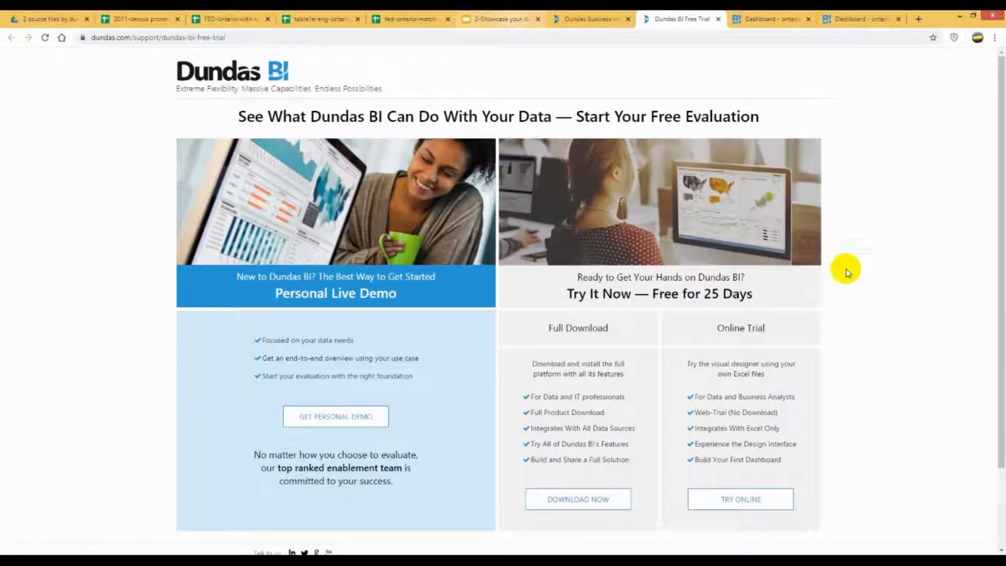
pyautogui.scroll(-3, 891, 246)
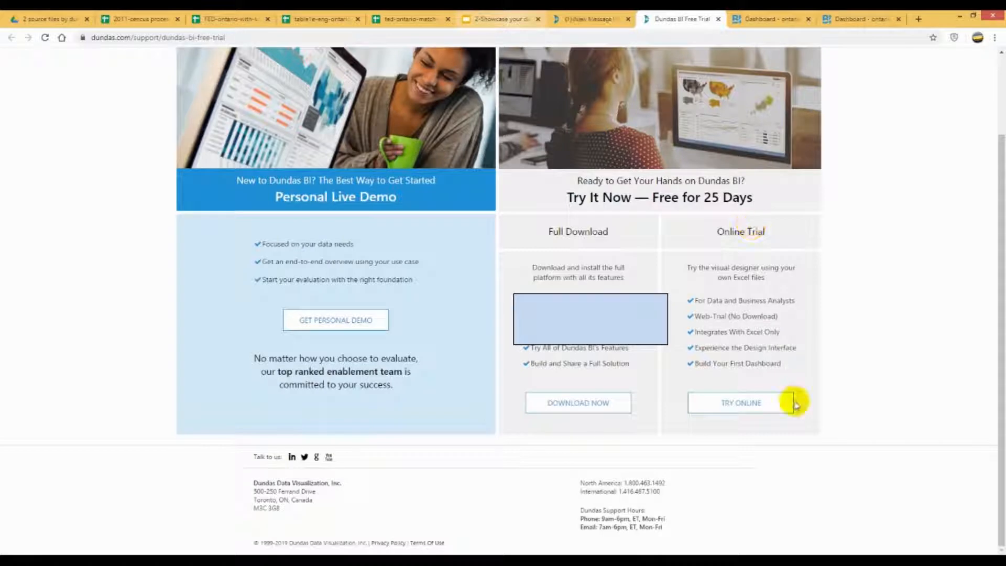
pyautogui.click(737, 407)
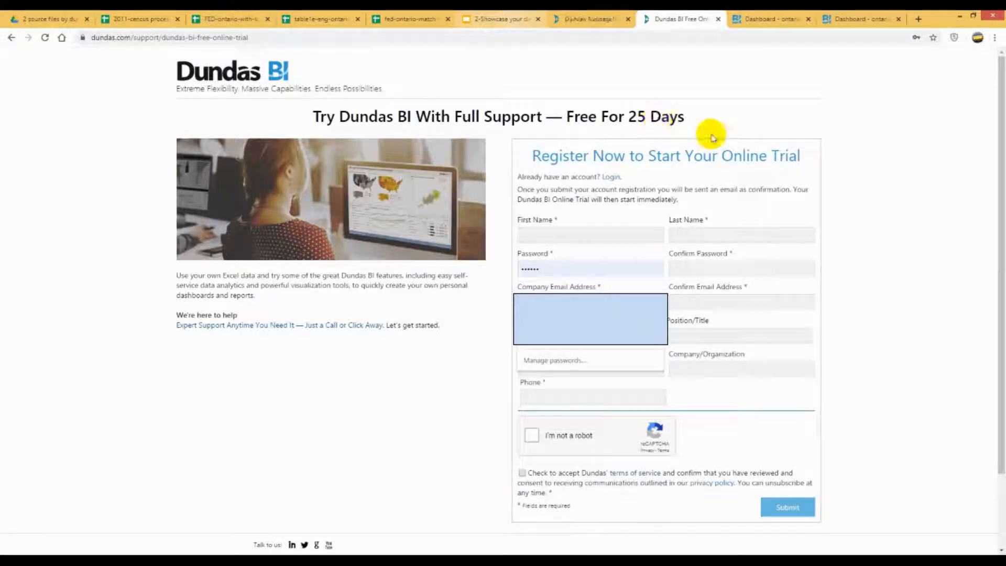
pyautogui.click(10, 39)
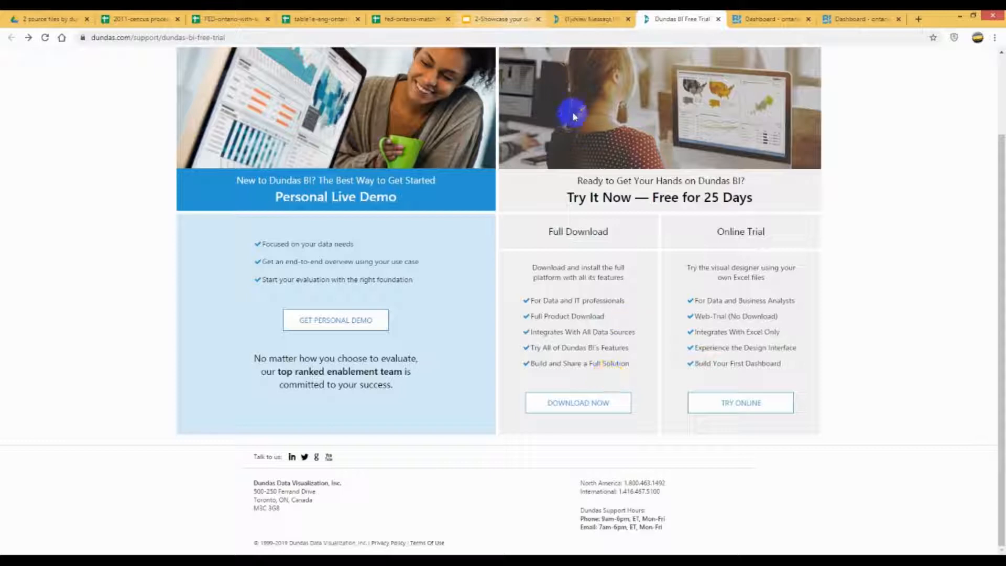
# Switch to the Ontario dashboard in Dundas BI and expand Data Connectors under Test-Project, widening the project file tree
pyautogui.click(509, 20)
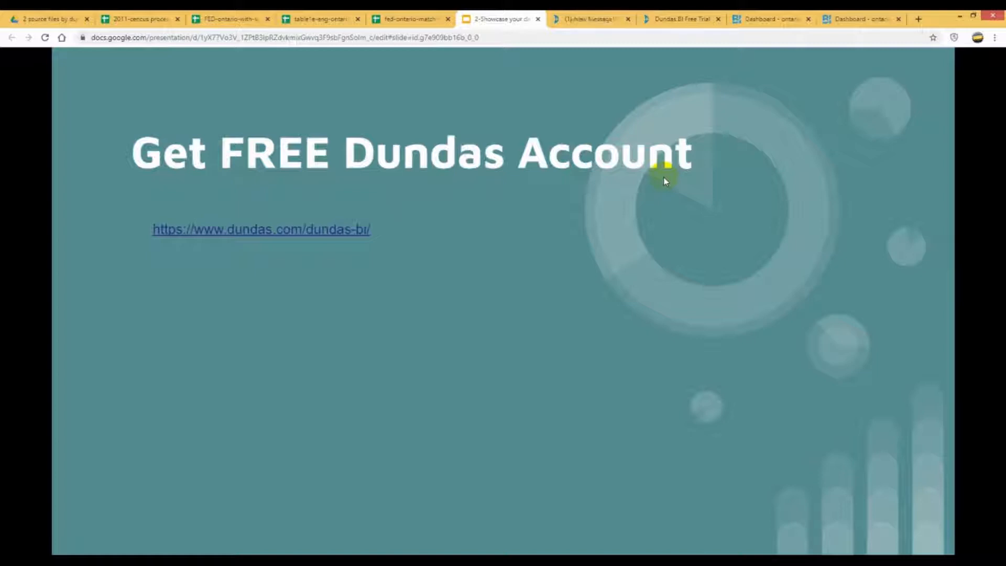
pyautogui.click(767, 23)
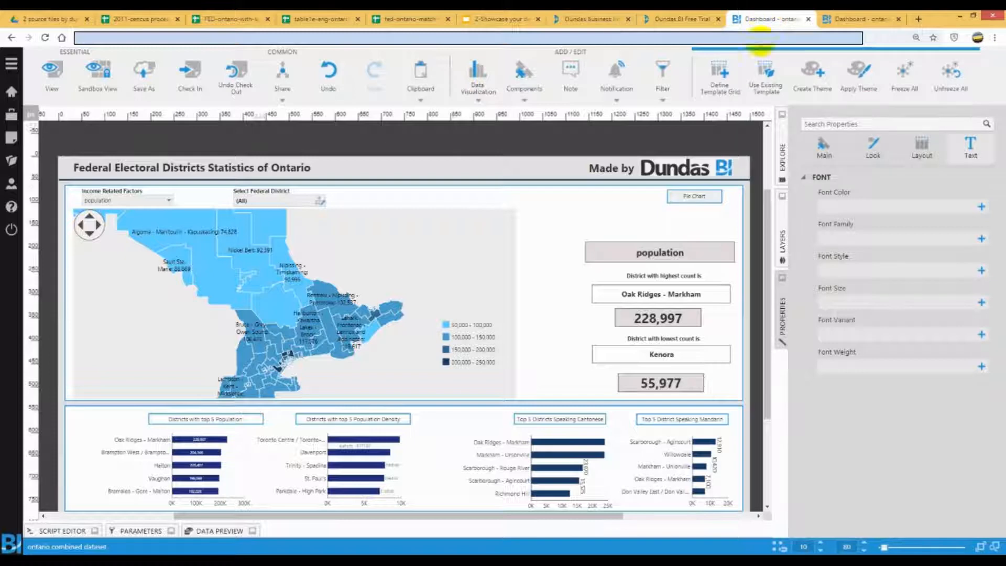
pyautogui.moveTo(768, 210)
pyautogui.mouseDown()
pyautogui.moveTo(768, 229)
pyautogui.moveTo(769, 215)
pyautogui.mouseUp()
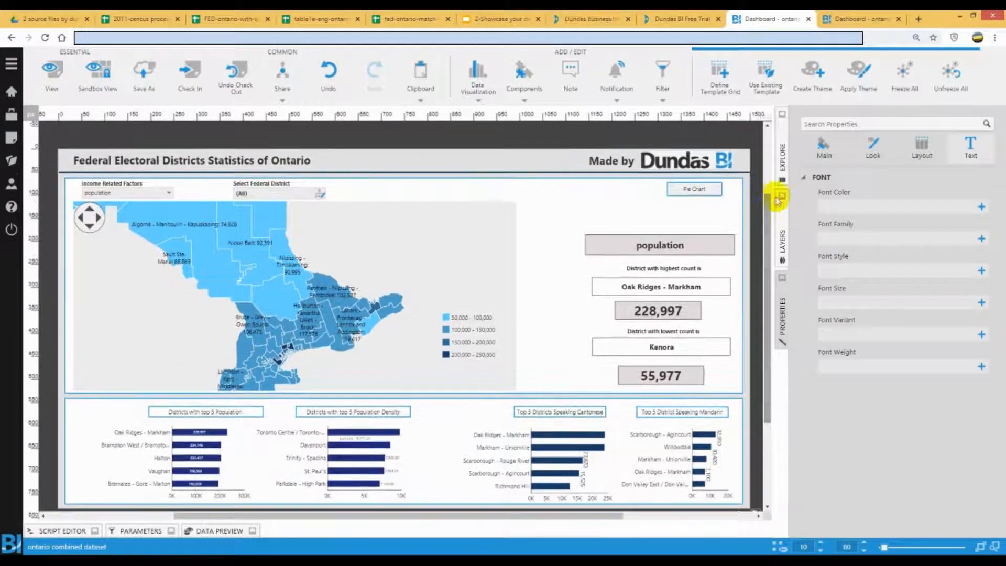
pyautogui.click(783, 166)
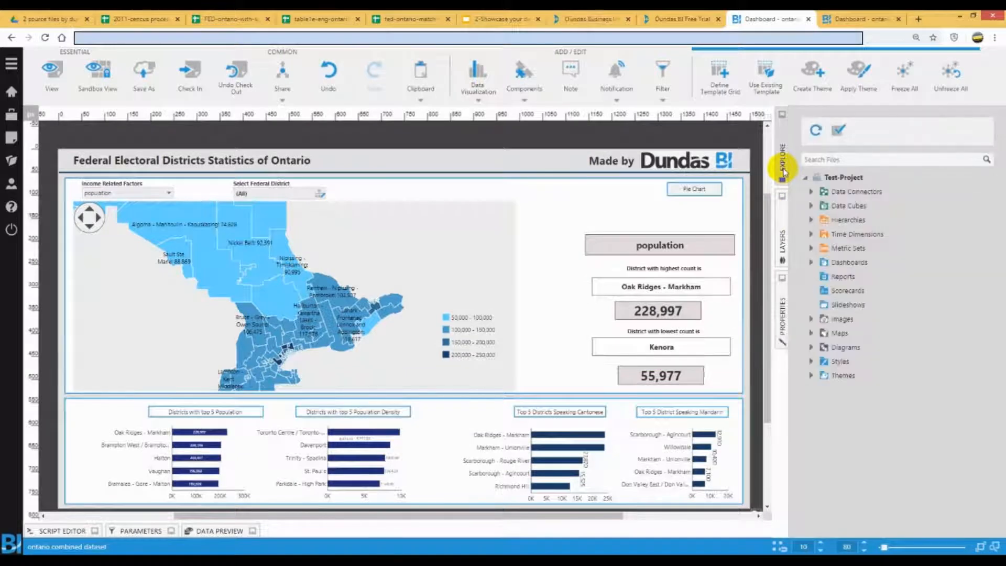
pyautogui.moveTo(775, 210); pyautogui.dragTo(744, 212)
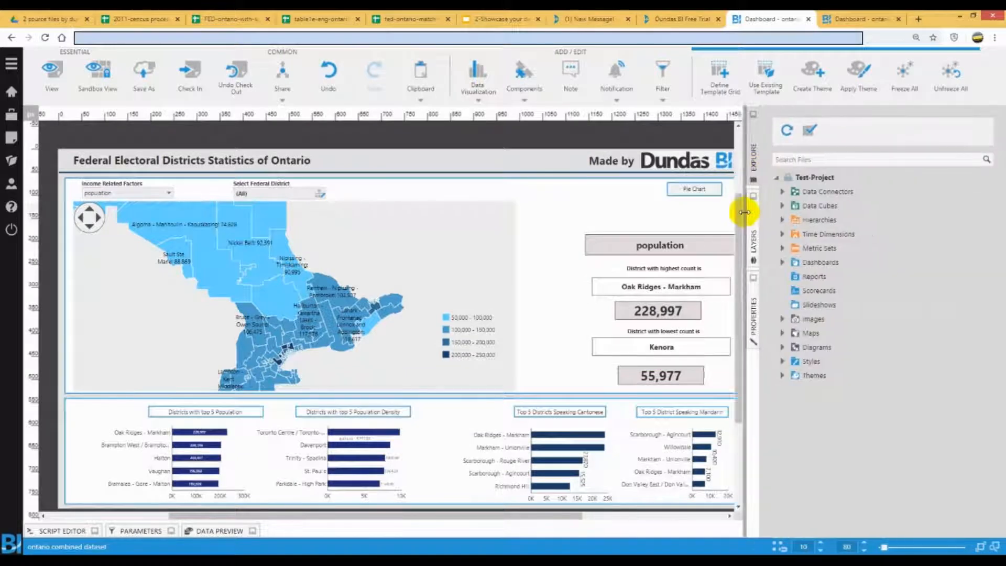
pyautogui.click(782, 192)
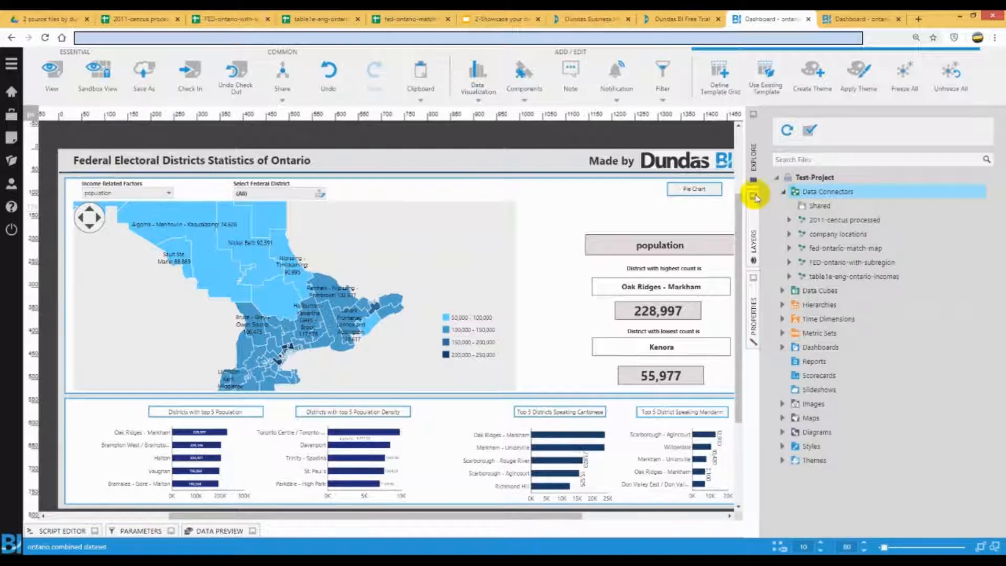
# View the "2 source files by dundas BI" folder in Google Drive and close the two Dundas website pages
pyautogui.click(35, 16)
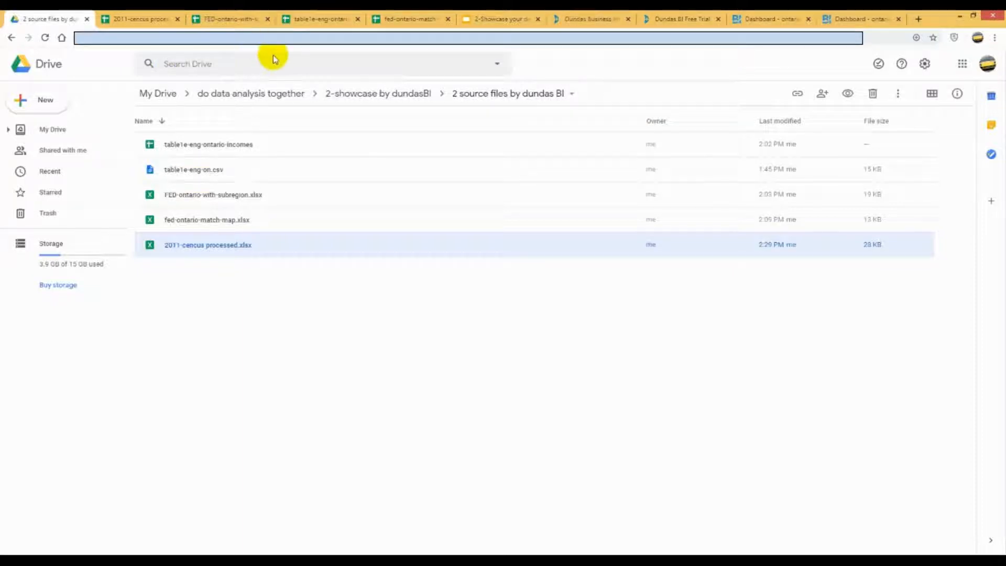
pyautogui.click(629, 21)
pyautogui.click(628, 21)
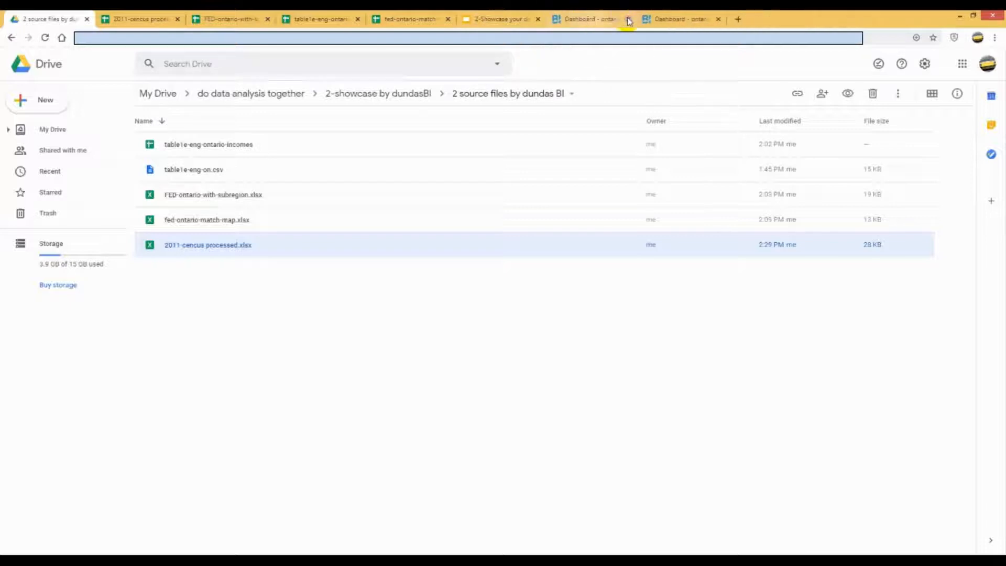
# Return to the Ontario dashboard and select the 2011-cencus processed data connector
pyautogui.click(599, 20)
pyautogui.click(879, 234)
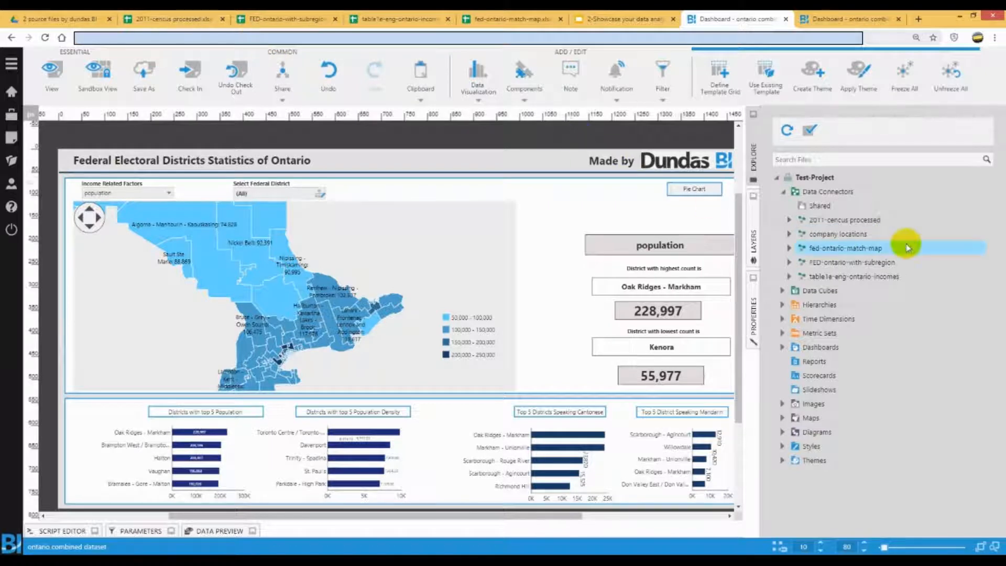
pyautogui.click(812, 222)
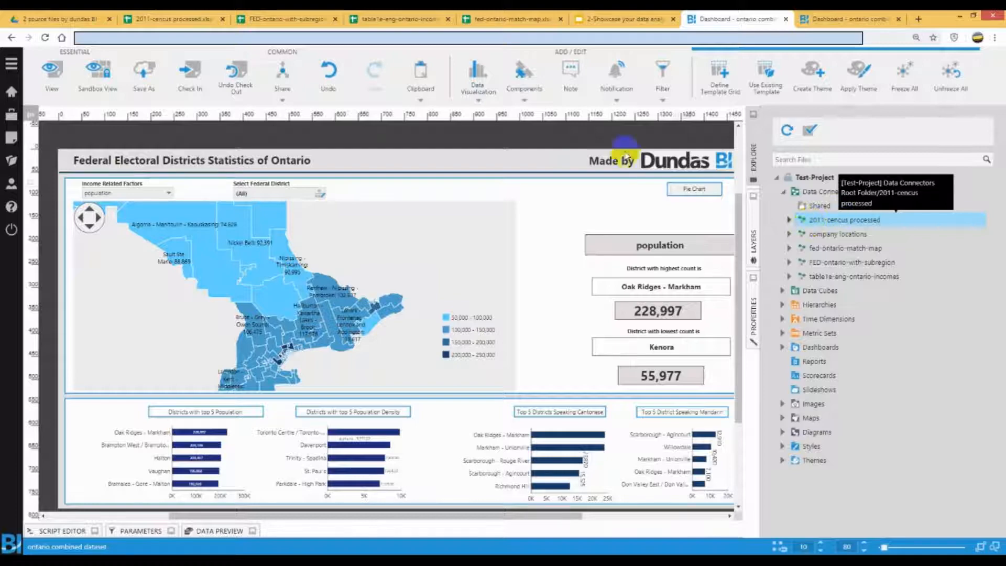
# Examine the Cantonese, Mandarin, population and population_density columns in the 2011-cencus processed spreadsheet
pyautogui.click(174, 17)
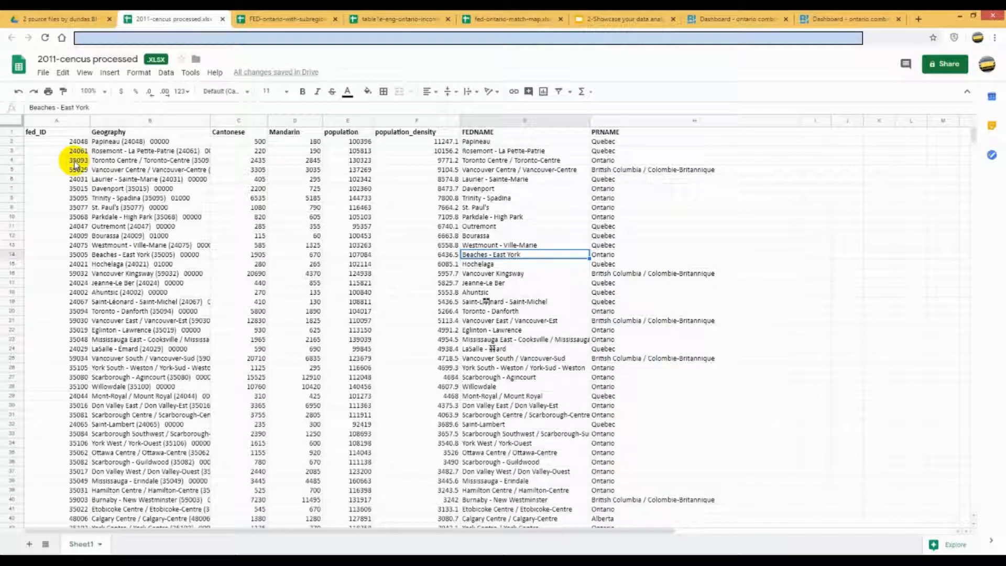
pyautogui.click(252, 160)
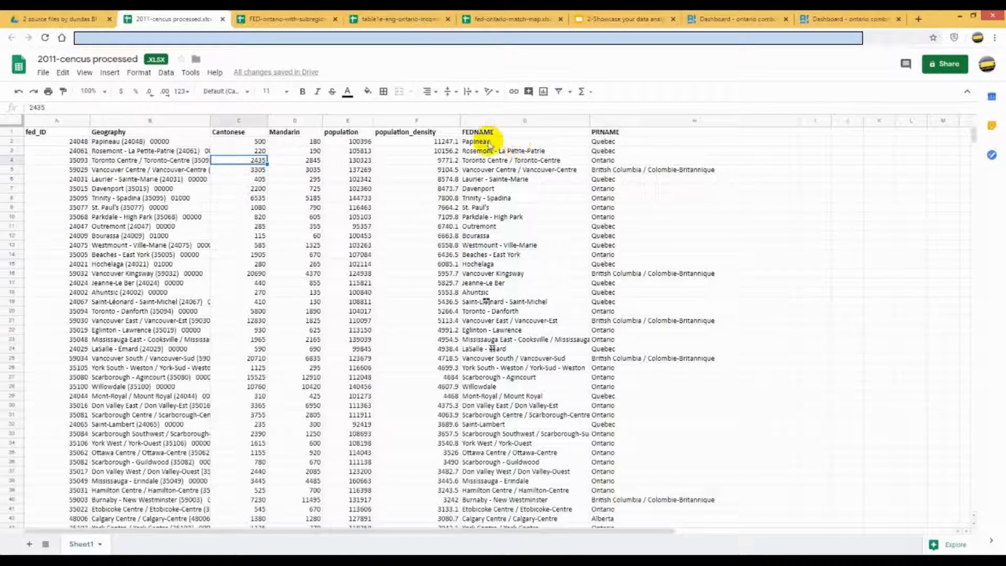
pyautogui.click(244, 143)
pyautogui.click(288, 141)
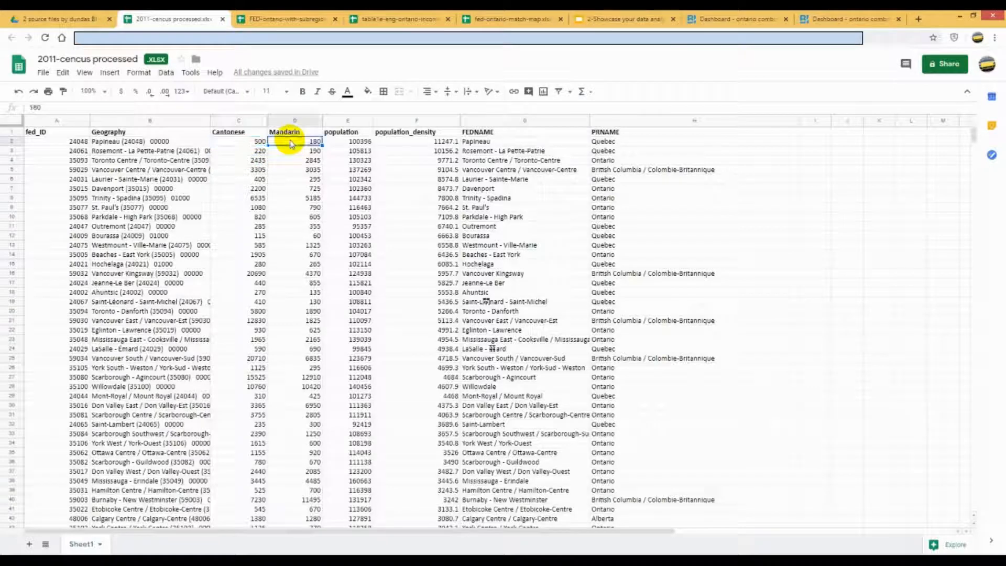
pyautogui.click(336, 143)
pyautogui.click(390, 143)
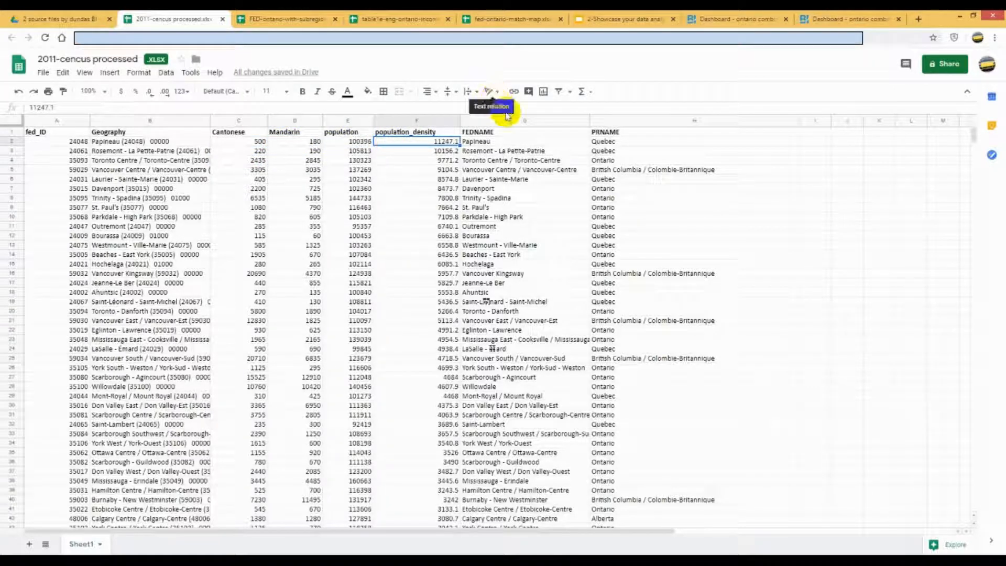
# Widen the FEDNAME and FEDENAME columns in the fed-ontario-match-map spreadsheet to read the district names
pyautogui.click(742, 21)
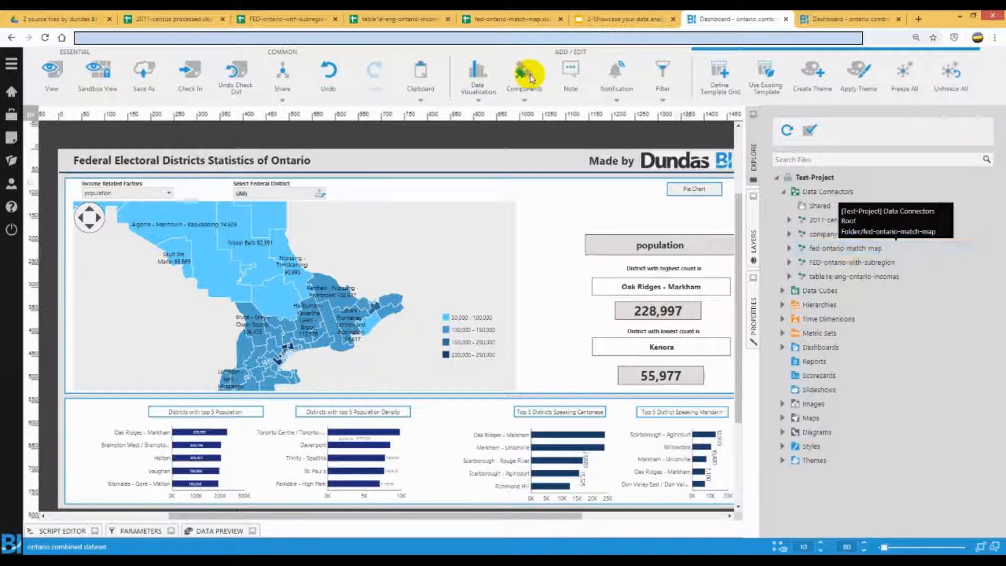
pyautogui.click(529, 20)
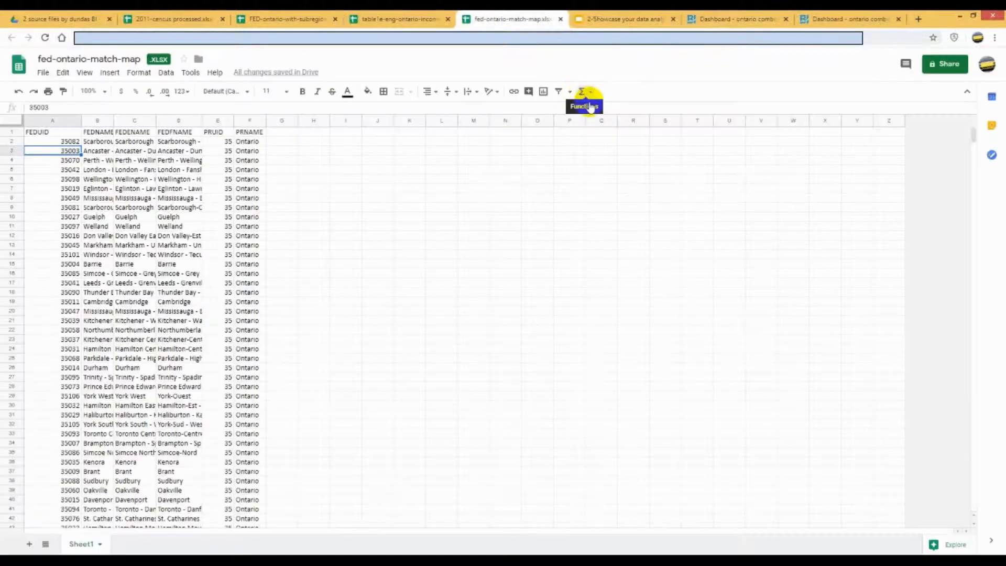
pyautogui.moveTo(169, 128); pyautogui.dragTo(238, 119)
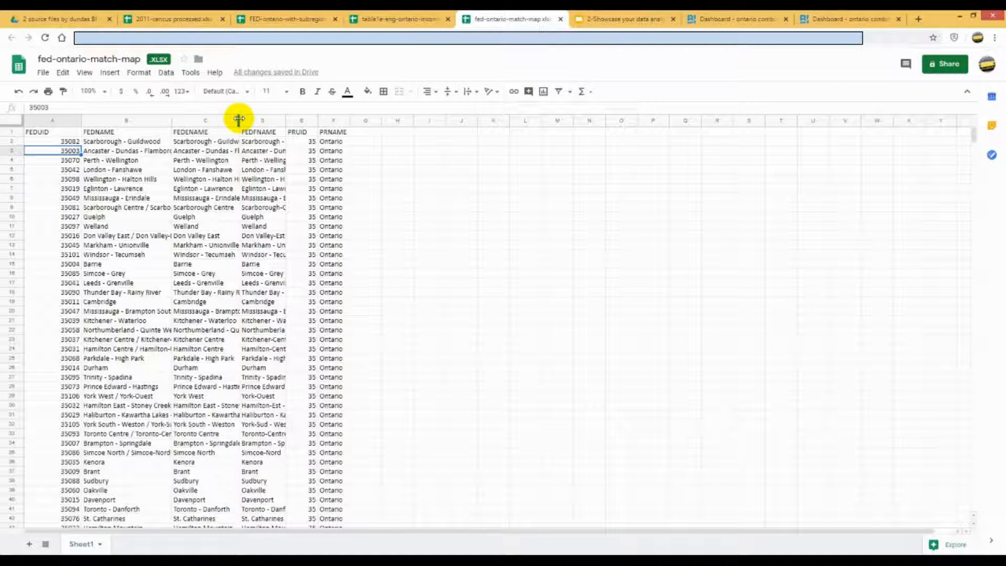
pyautogui.click(105, 144)
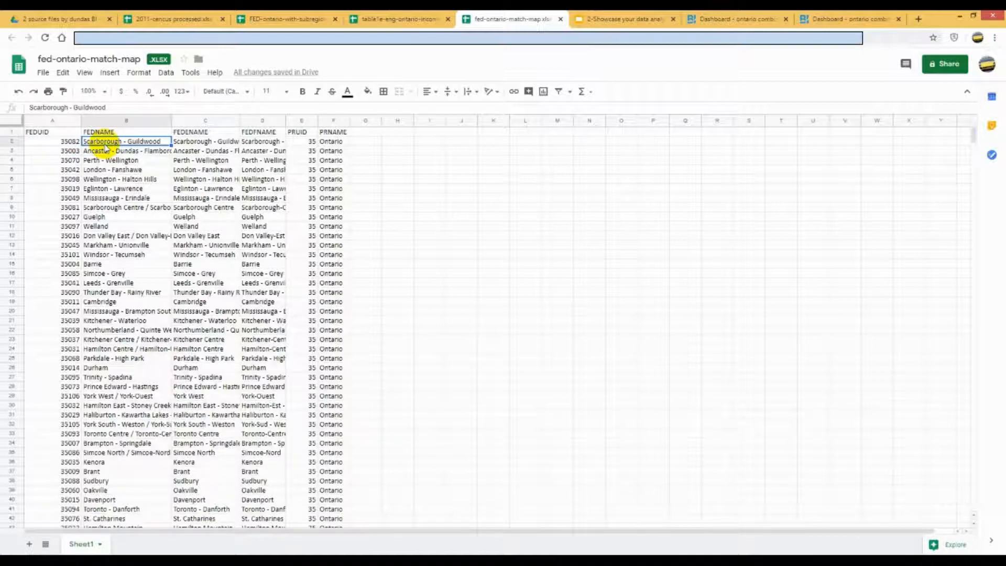
# Select the table1e-eng-ontario-incomes data connector in the Dundas BI project
pyautogui.click(391, 23)
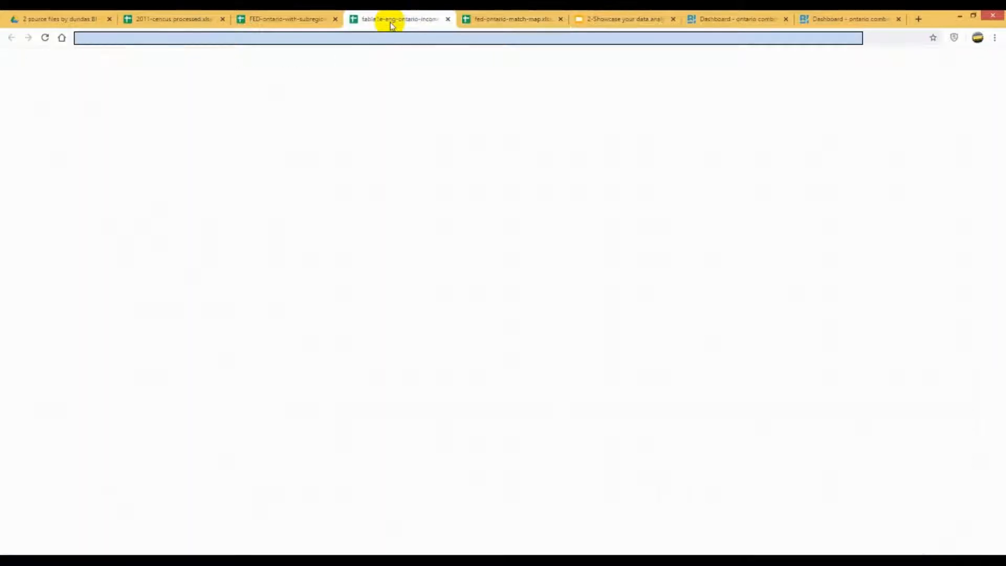
pyautogui.click(728, 24)
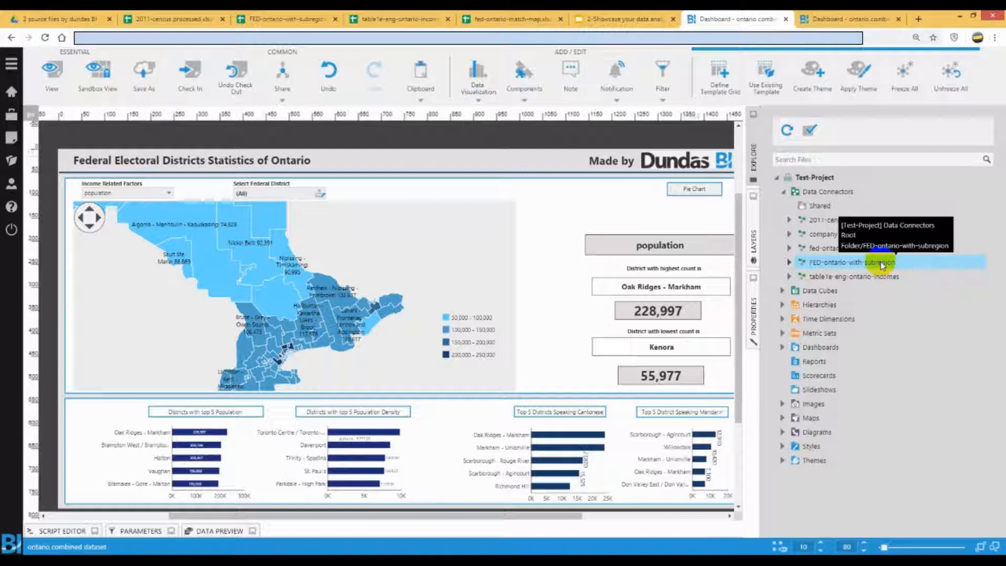
pyautogui.click(850, 279)
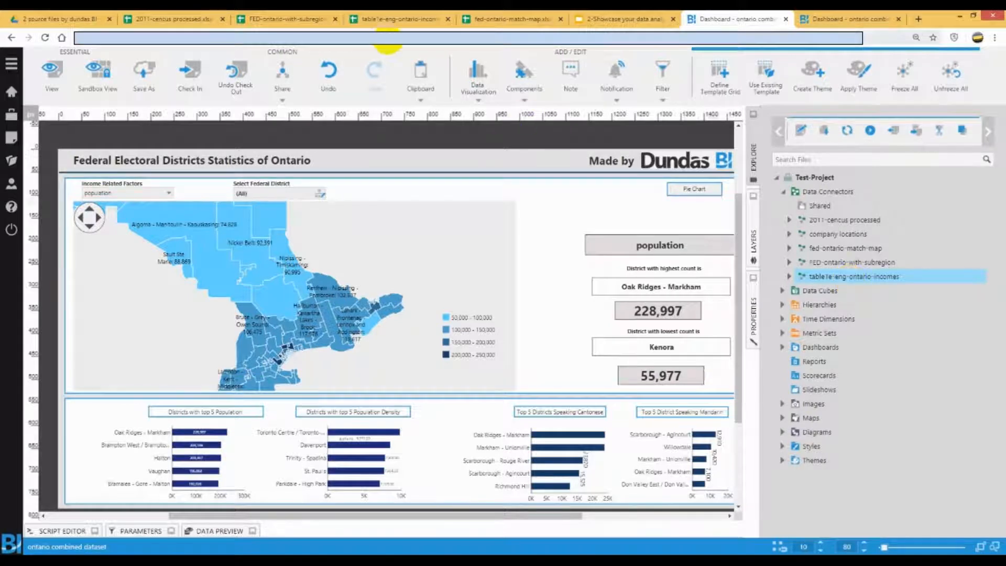
# Examine the FED ID and federal electoral district columns in the table1e-eng-ontario-incomes spreadsheet
pyautogui.click(392, 21)
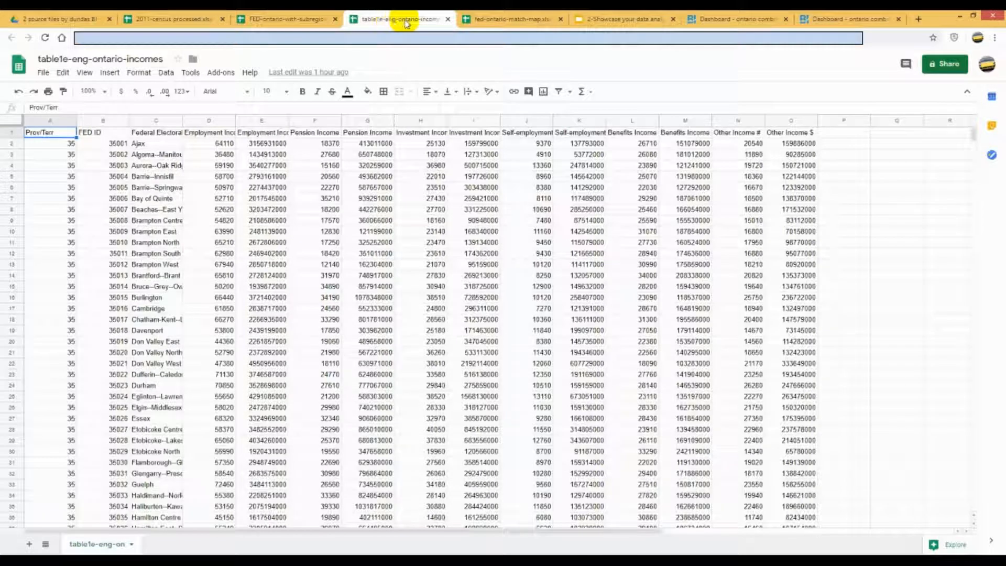
pyautogui.click(162, 200)
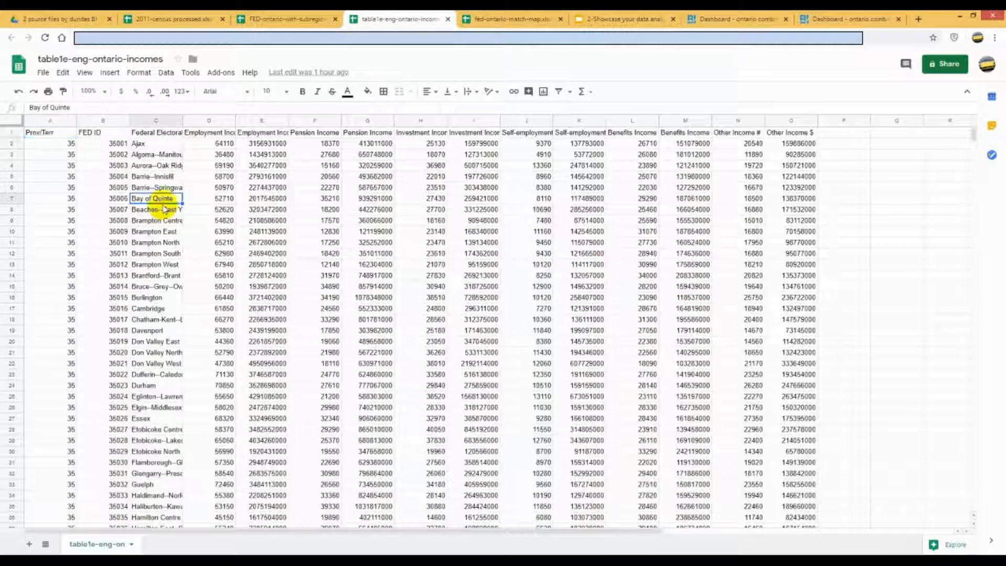
pyautogui.click(105, 154)
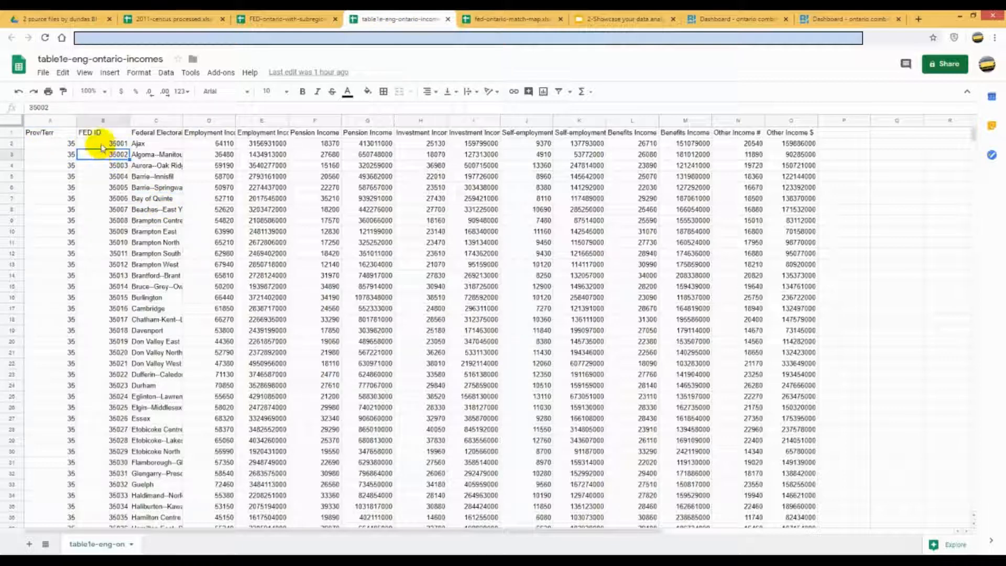
pyautogui.click(152, 157)
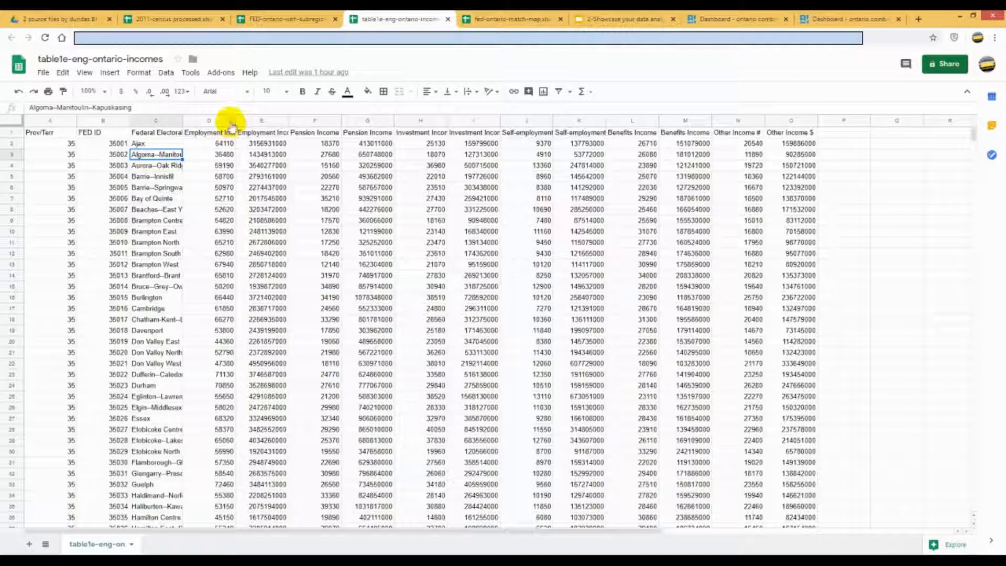
# Widen the Employment Income # and Employment Income $ columns to show their full headers, and inspect the first row's values
pyautogui.moveTo(235, 121); pyautogui.dragTo(274, 119)
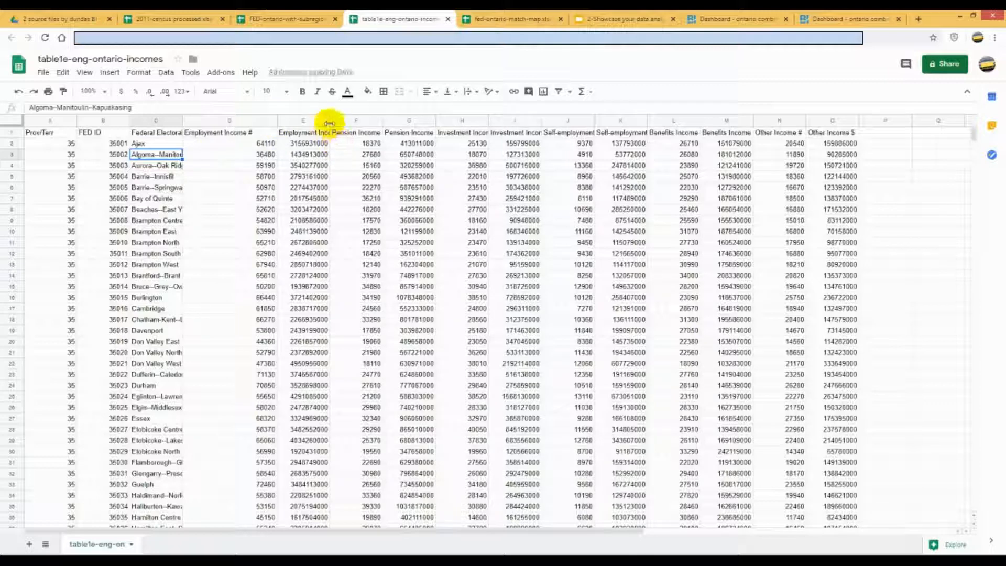
pyautogui.moveTo(330, 121); pyautogui.dragTo(373, 121)
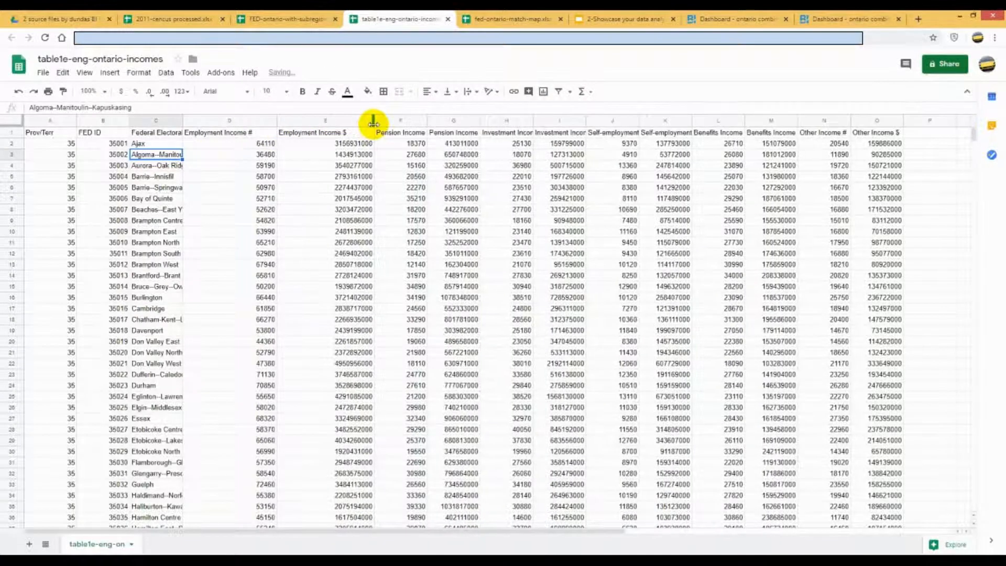
pyautogui.click(221, 146)
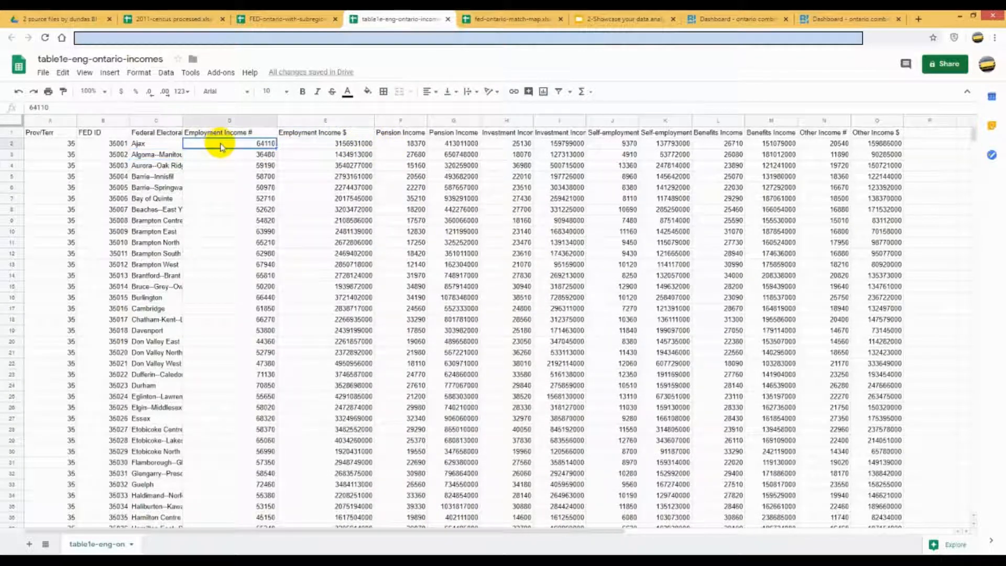
pyautogui.click(303, 148)
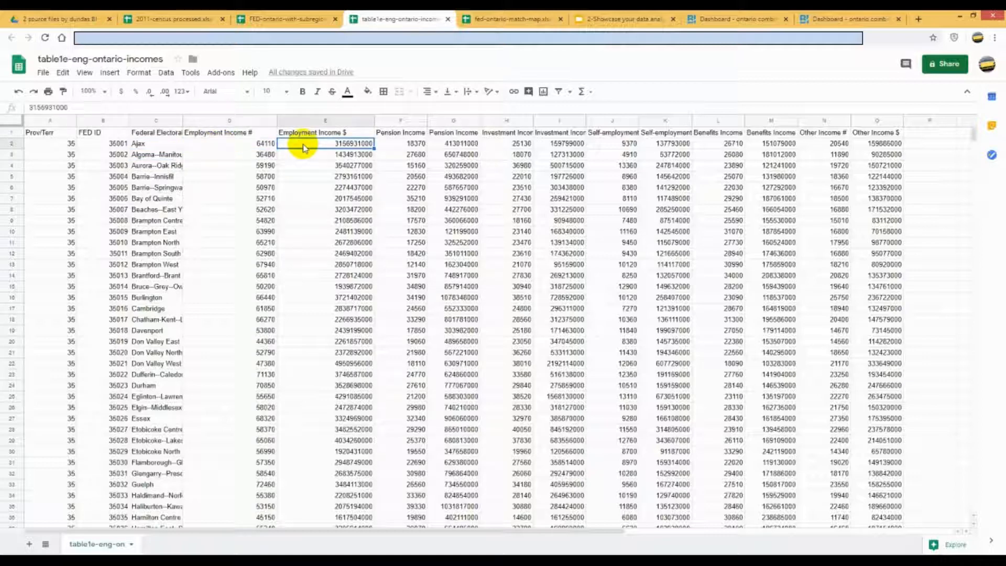
# Return to the Ontario dashboard in Dundas BI, widen the project file tree and expand Data Cubes
pyautogui.click(730, 22)
pyautogui.moveTo(744, 234); pyautogui.dragTo(624, 231)
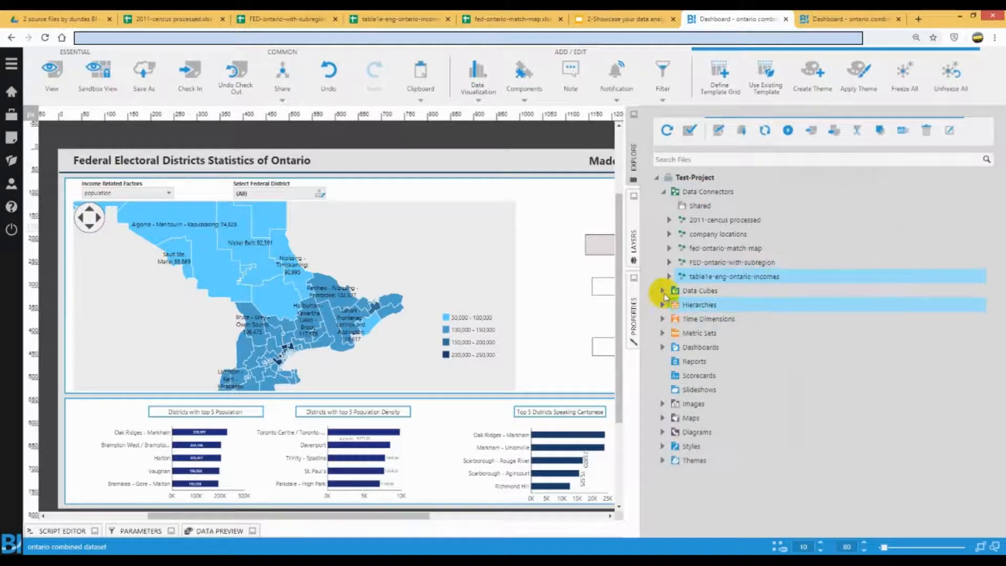
pyautogui.click(663, 290)
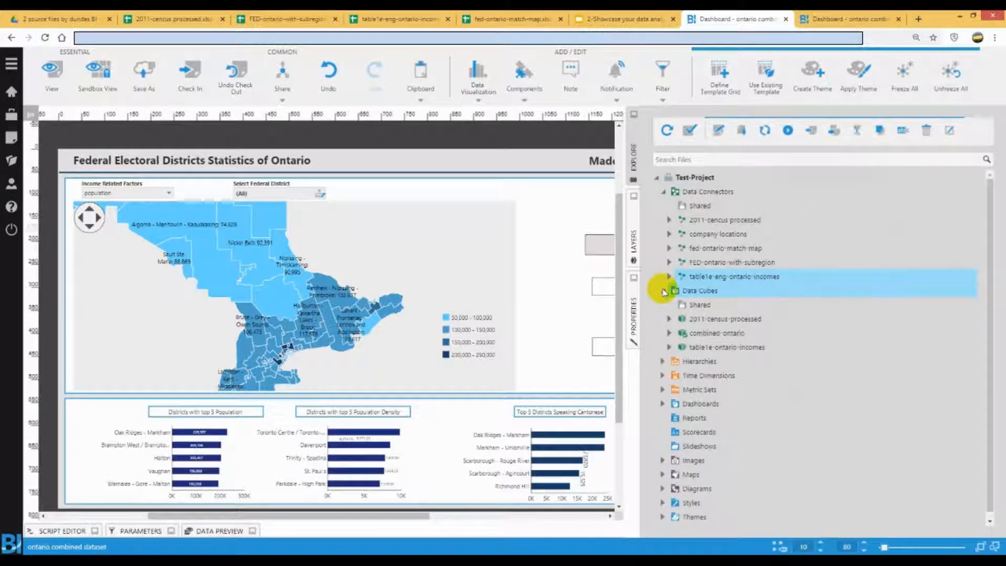
# Open the combined-ontario data cube, close the extra dashboard tab and expand Data Connectors to compare them with the cube's source nodes
pyautogui.doubleClick(730, 333)
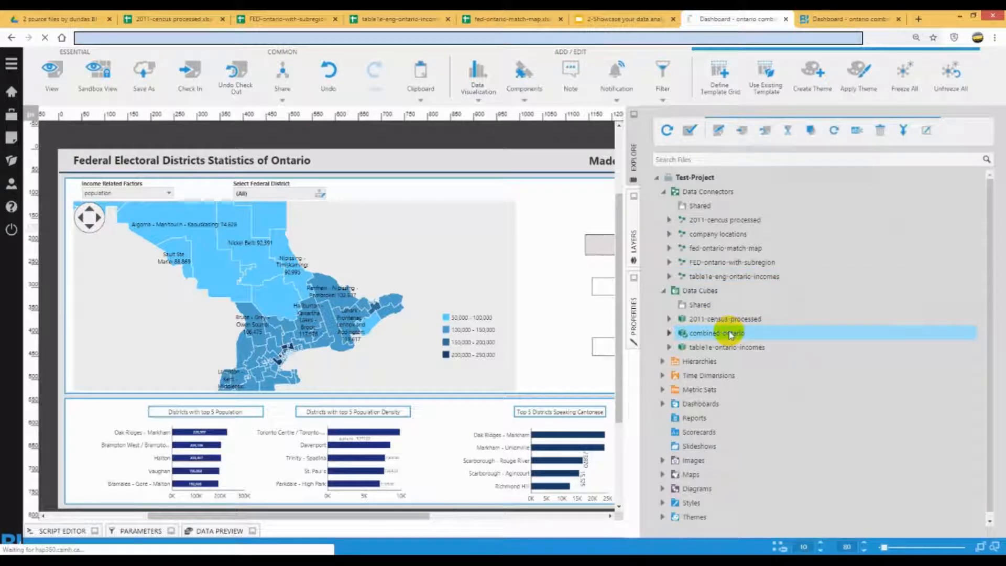
pyautogui.click(900, 20)
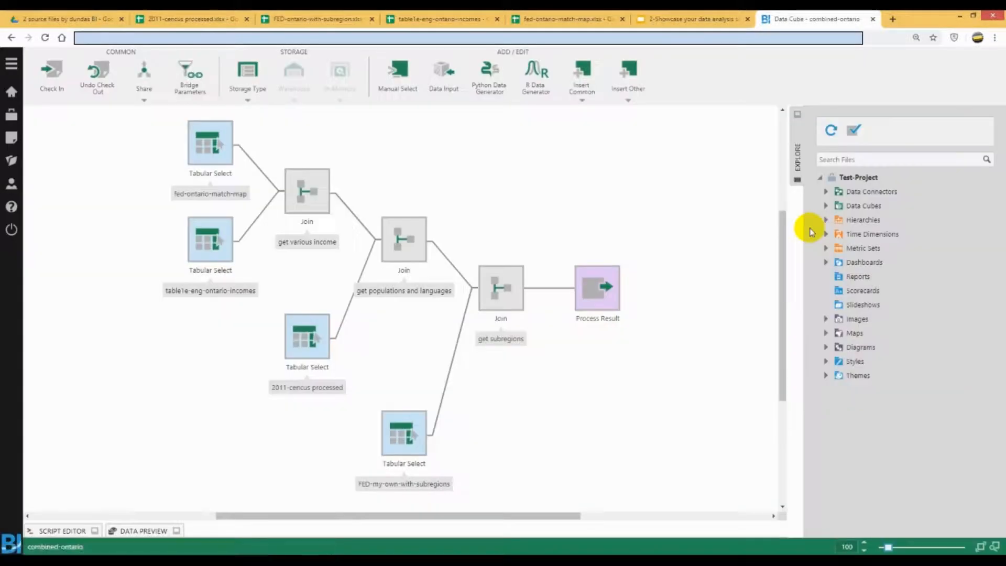
pyautogui.moveTo(779, 259); pyautogui.dragTo(783, 246)
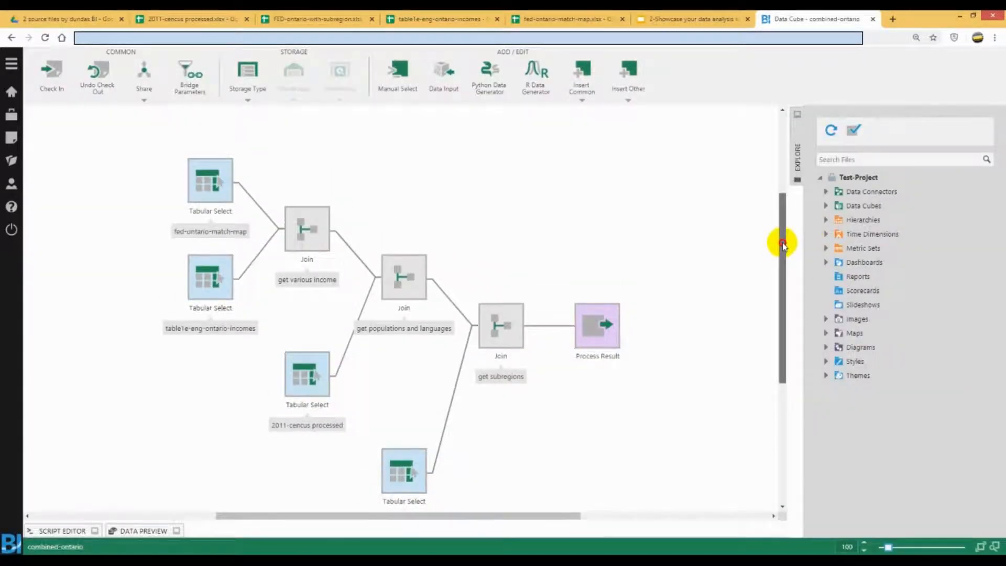
pyautogui.click(827, 191)
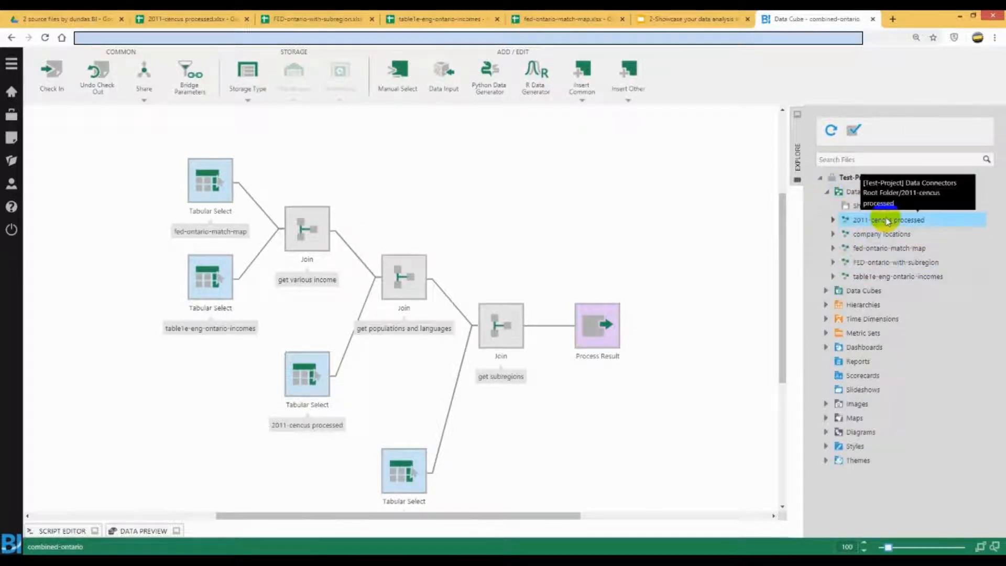
pyautogui.click(208, 182)
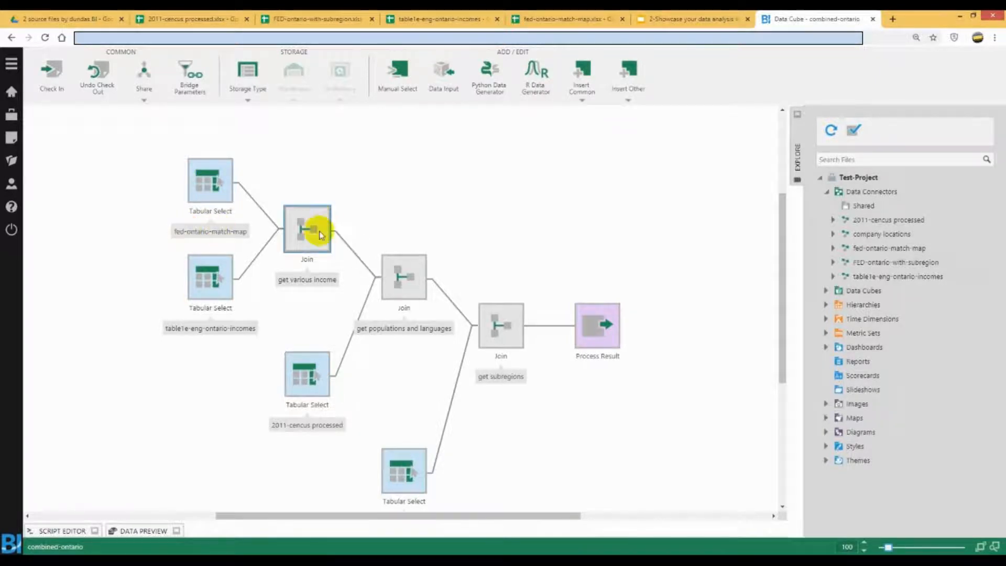
pyautogui.click(870, 234)
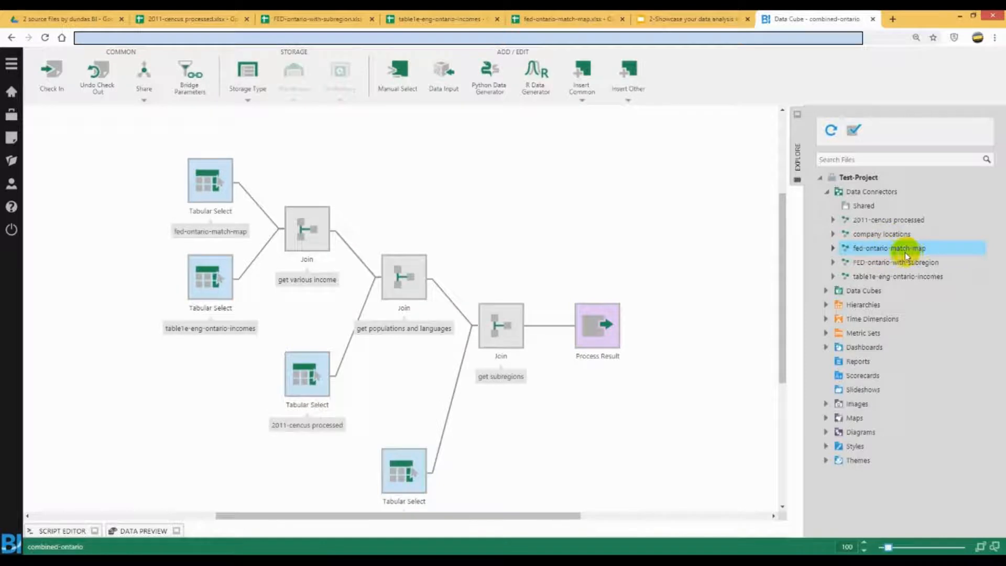
# Examine the get various income join's name, its FEDUID and FED ID key binding and its selected income elements, leaving the configuration unchanged
pyautogui.click(309, 230)
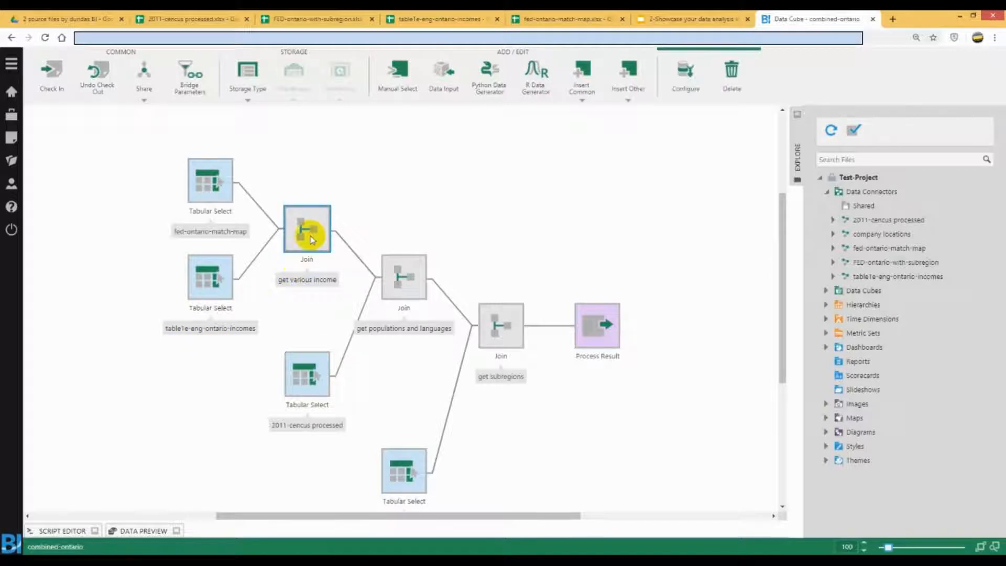
pyautogui.doubleClick(310, 239)
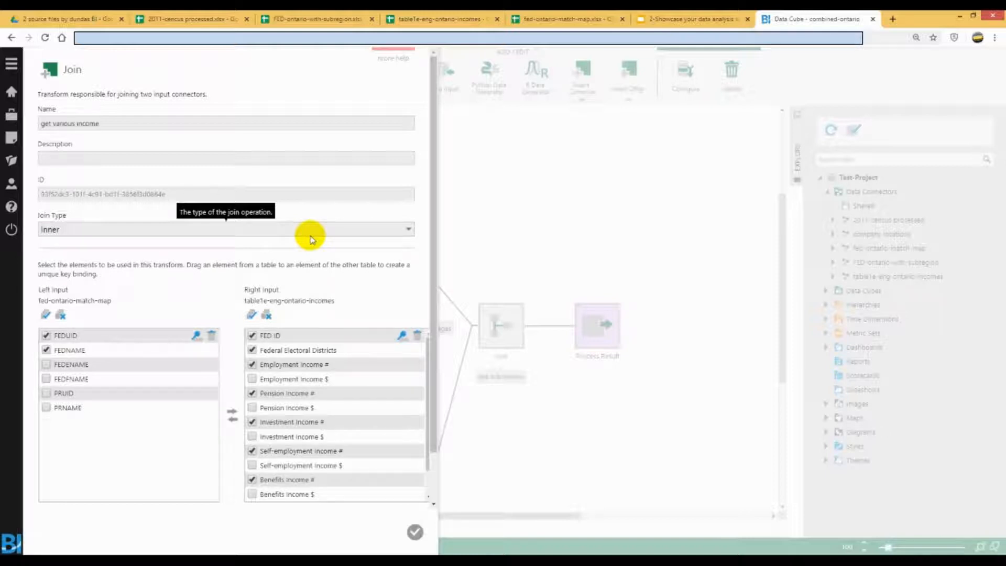
pyautogui.click(83, 336)
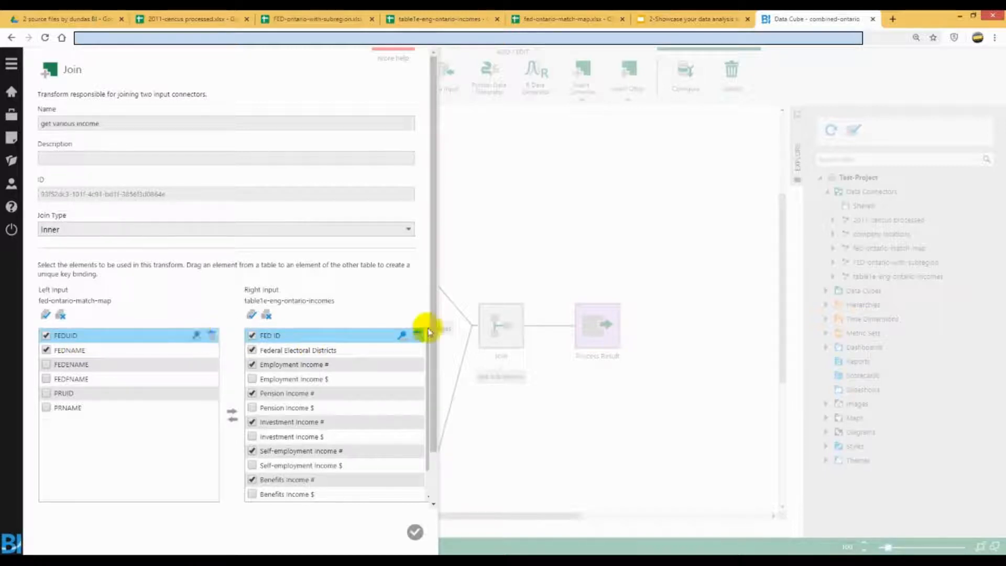
pyautogui.moveTo(435, 324); pyautogui.dragTo(435, 361)
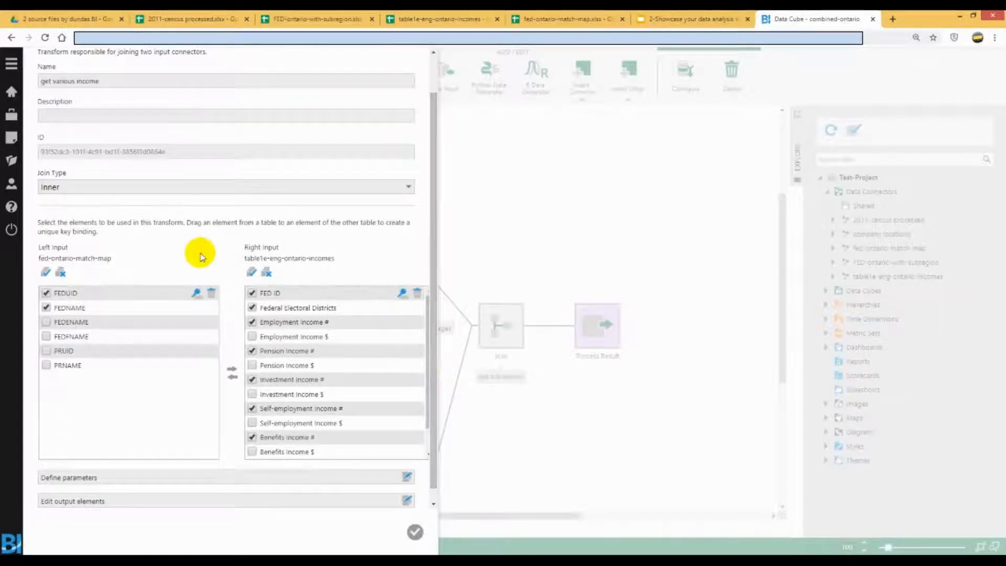
pyautogui.click(270, 294)
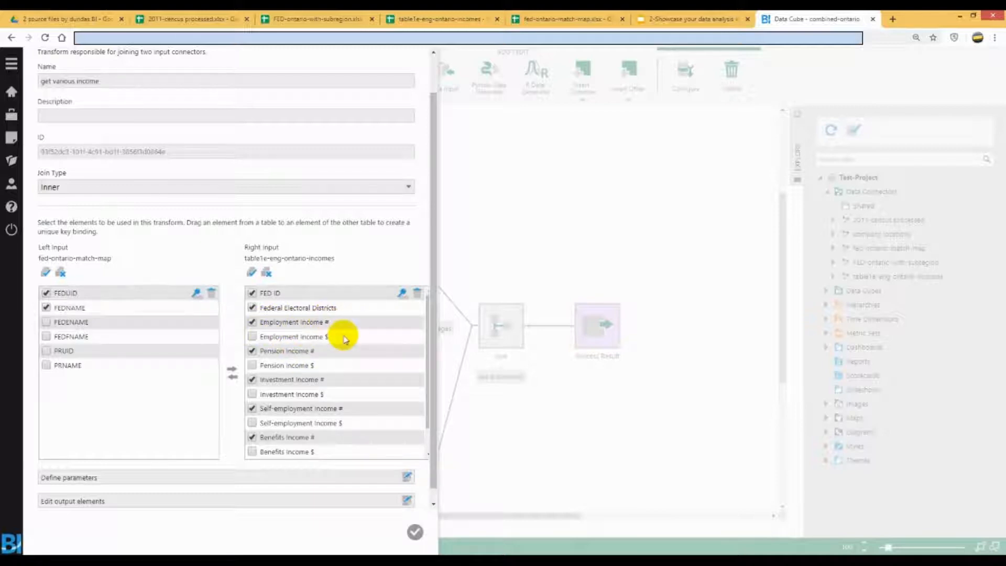
pyautogui.scroll(-1, 344, 335)
pyautogui.scroll(1, 342, 336)
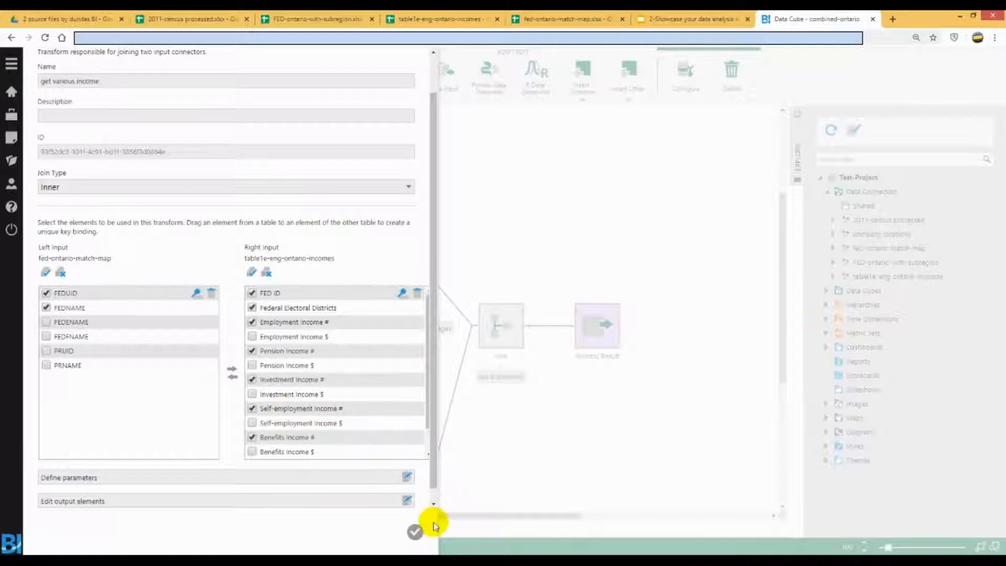
pyautogui.click(416, 533)
pyautogui.doubleClick(304, 232)
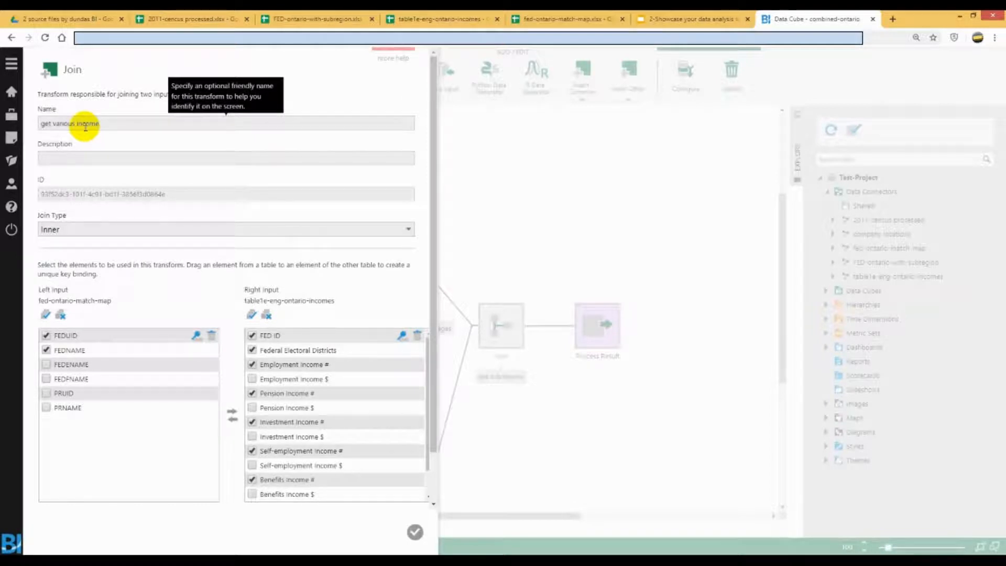
pyautogui.click(417, 530)
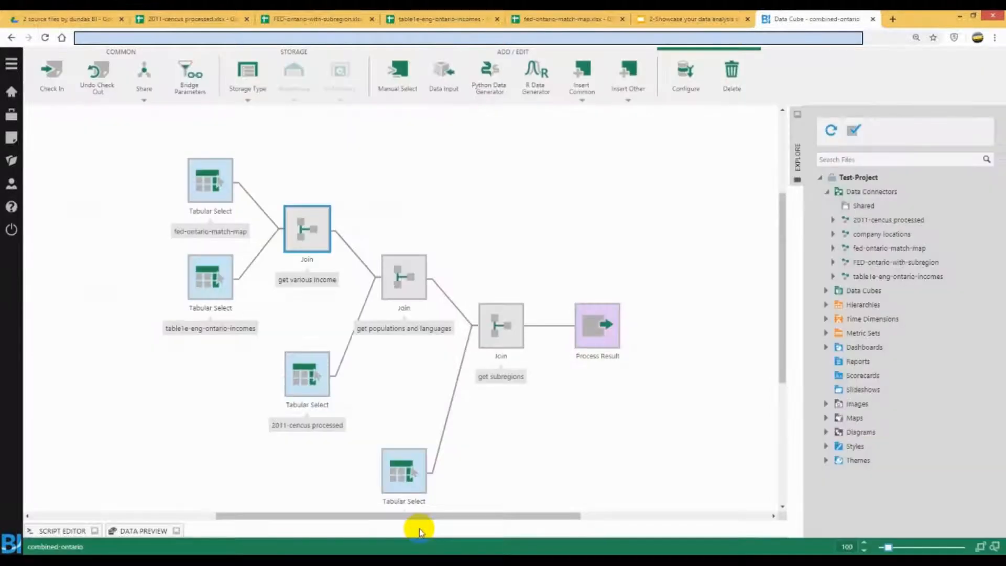
# Review the elements of the 2011-cencus processed source and the key binding of the get populations and languages join
pyautogui.doubleClick(299, 383)
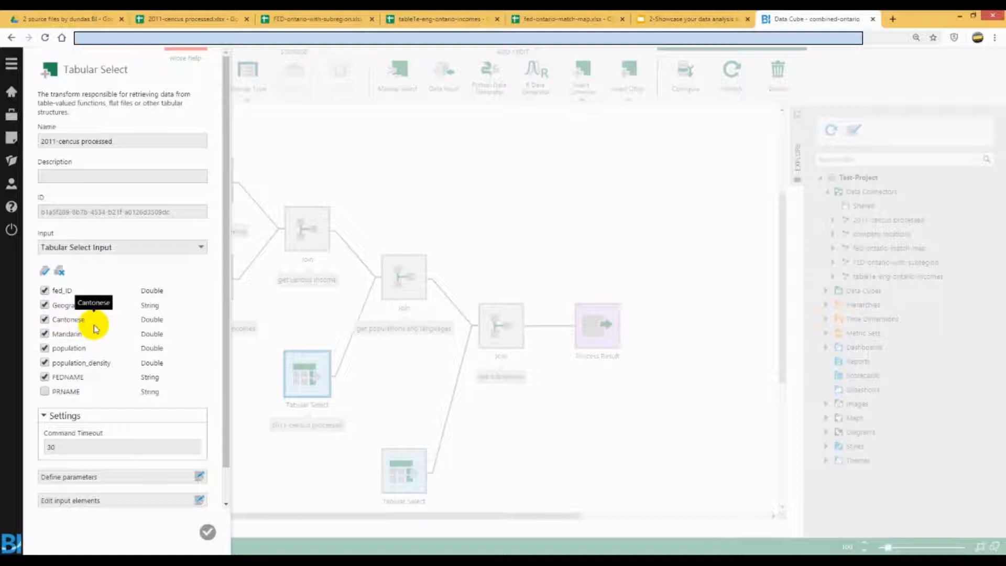
pyautogui.click(208, 532)
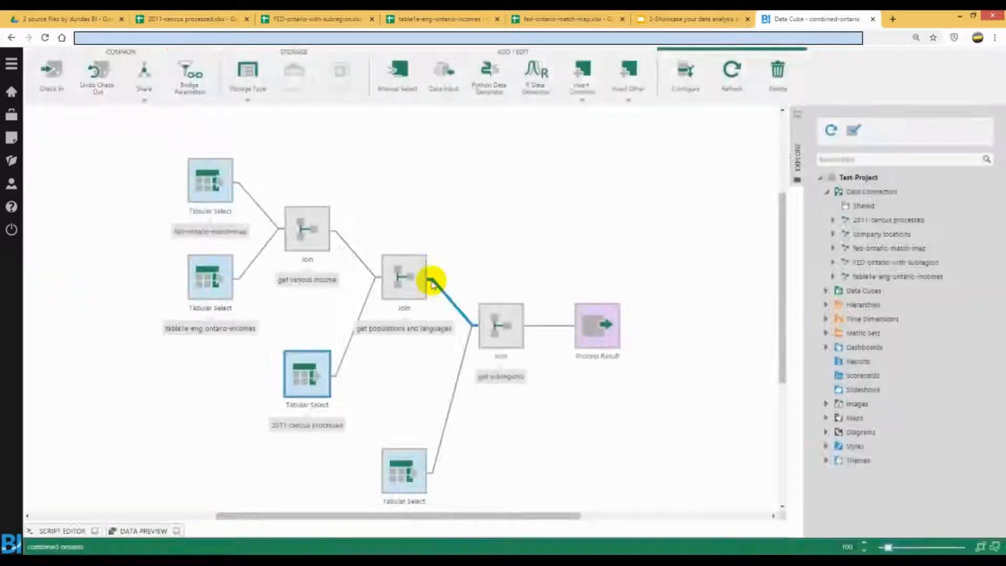
pyautogui.doubleClick(414, 287)
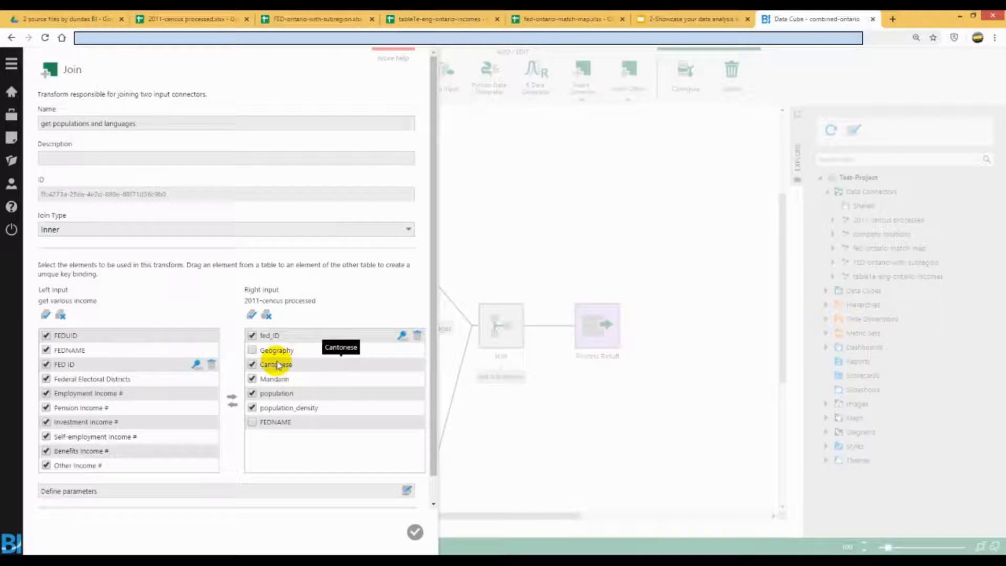
pyautogui.click(415, 532)
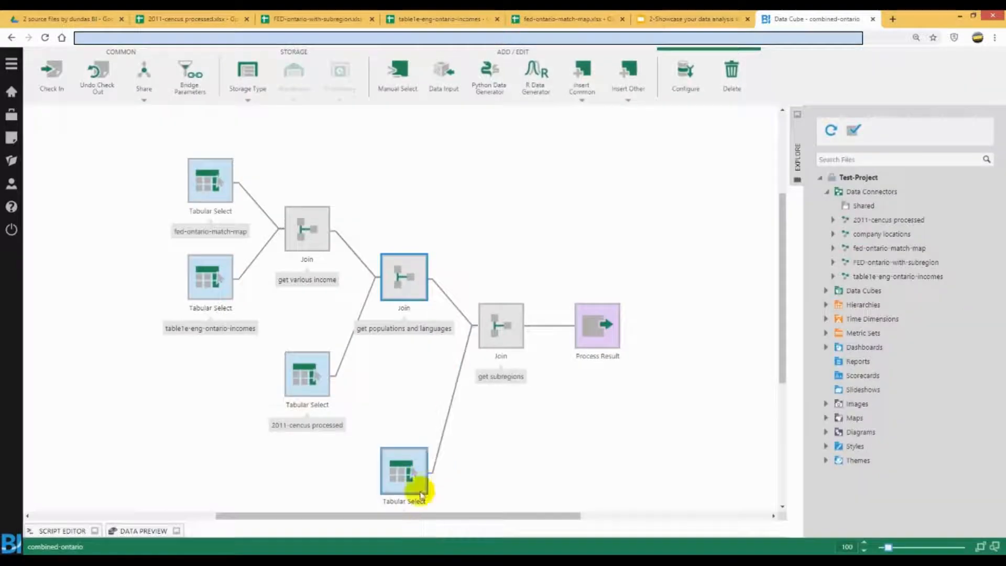
# Examine the get subregions join's left and right inputs, including the FEDNAME key binding and the subregions element
pyautogui.click(506, 328)
pyautogui.doubleClick(505, 328)
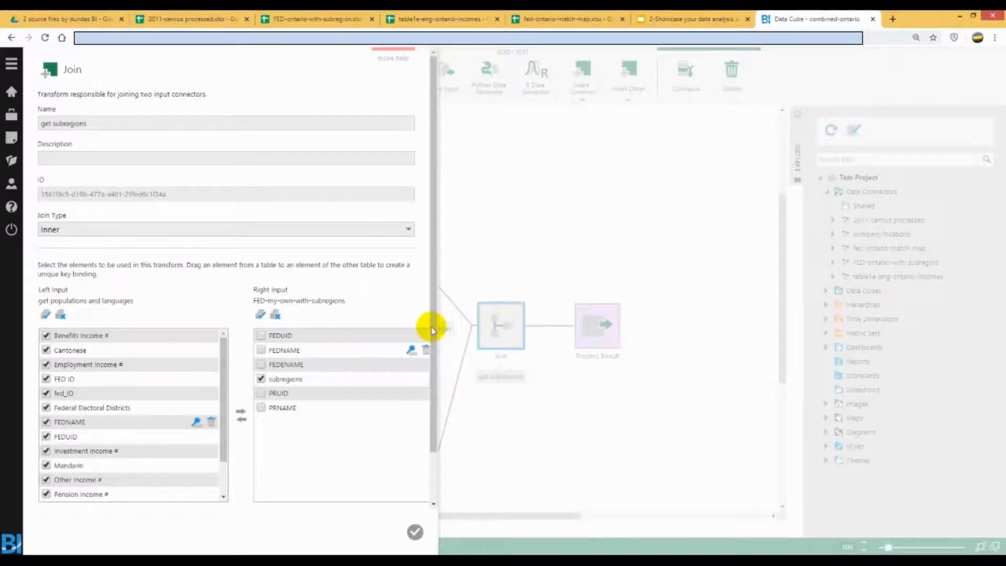
pyautogui.scroll(-1, 429, 331)
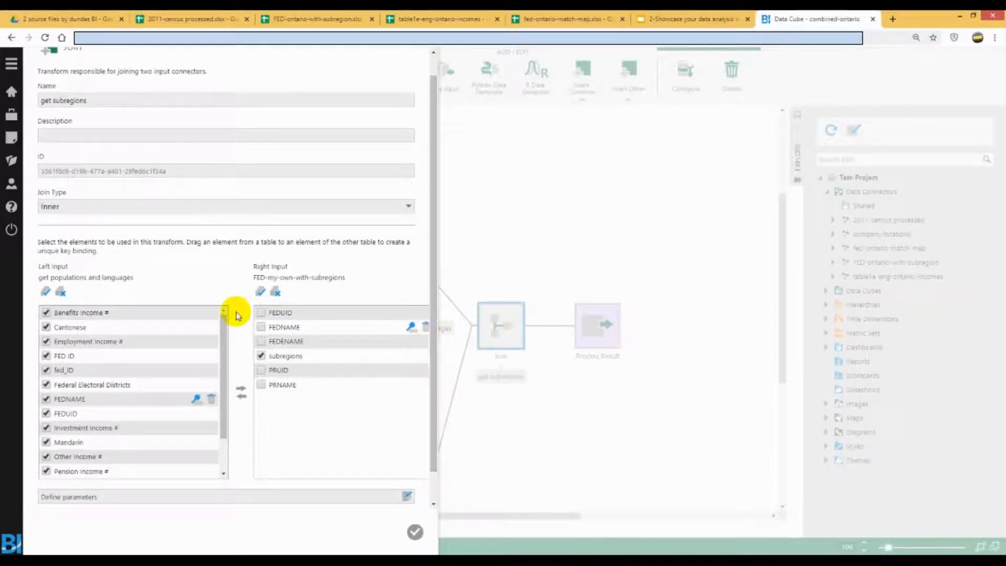
pyautogui.moveTo(218, 325); pyautogui.dragTo(220, 400)
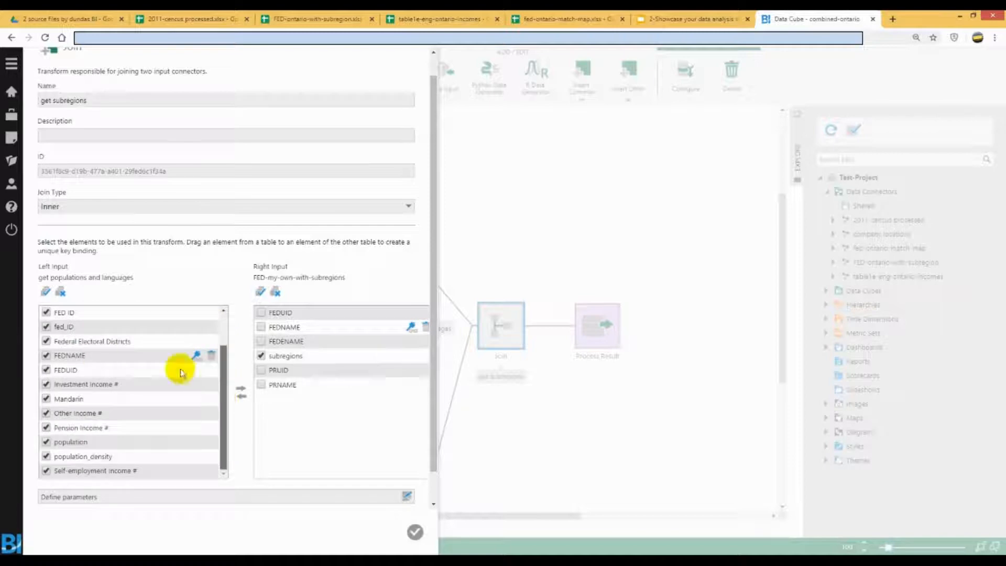
pyautogui.click(99, 356)
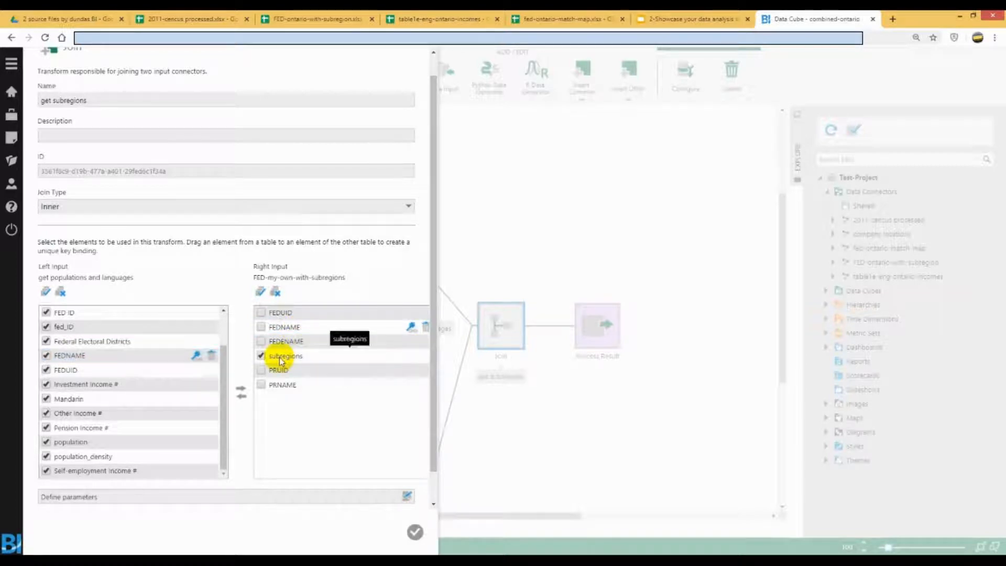
pyautogui.click(415, 532)
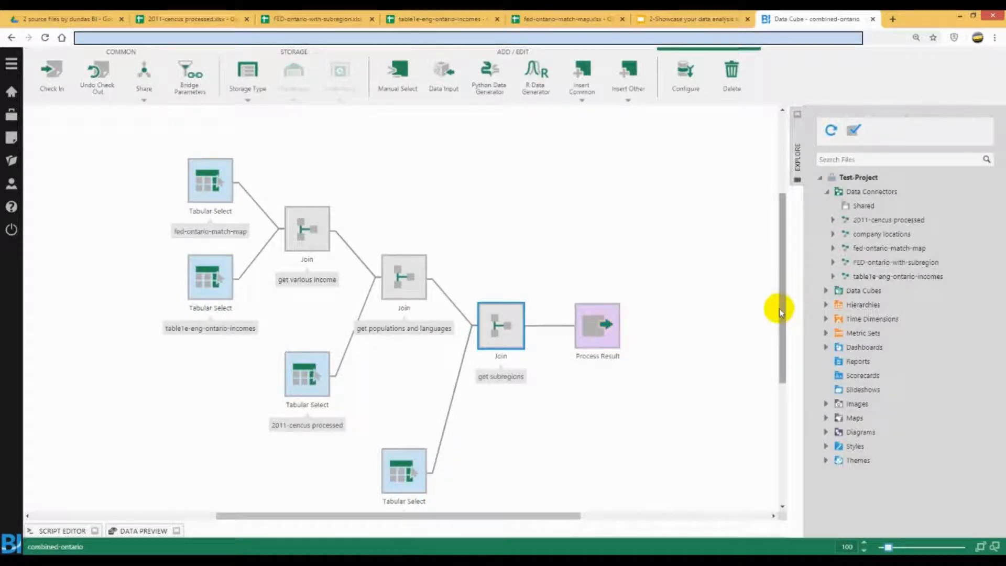
# Preview the get subregions join's output data, checking rows and all columns through to subregions, and close the preview
pyautogui.moveTo(781, 308); pyautogui.dragTo(784, 353)
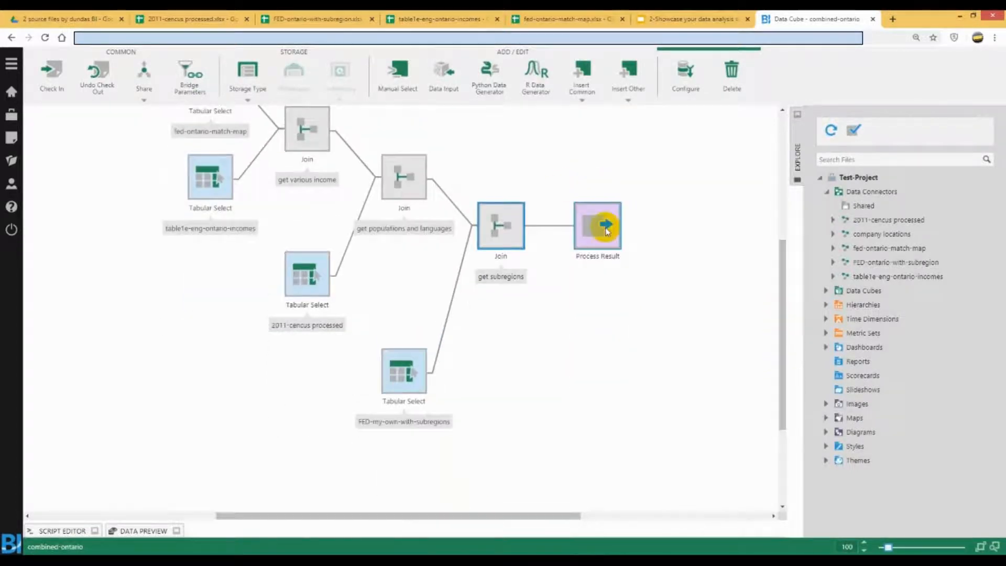
pyautogui.click(134, 530)
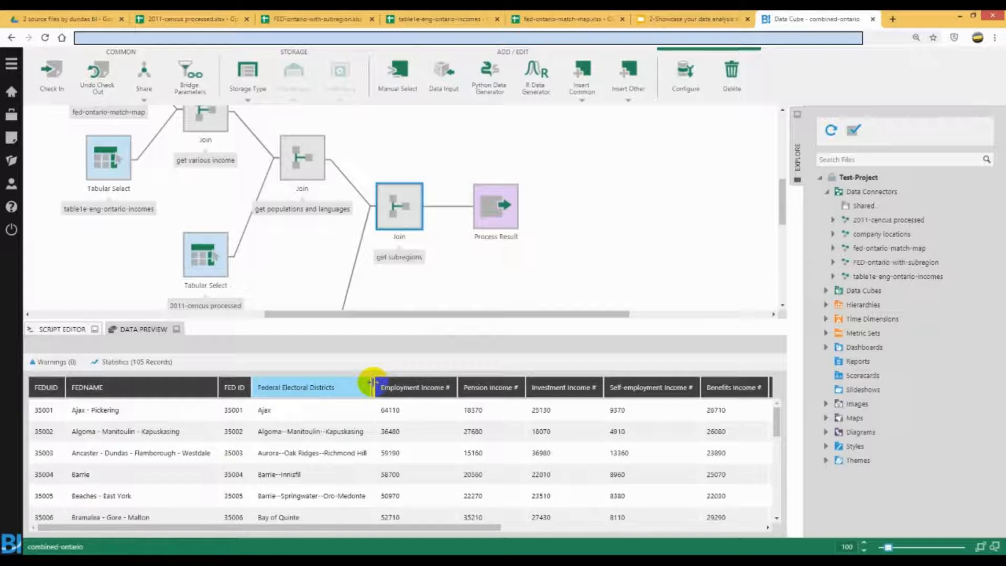
pyautogui.scroll(-2, 297, 419)
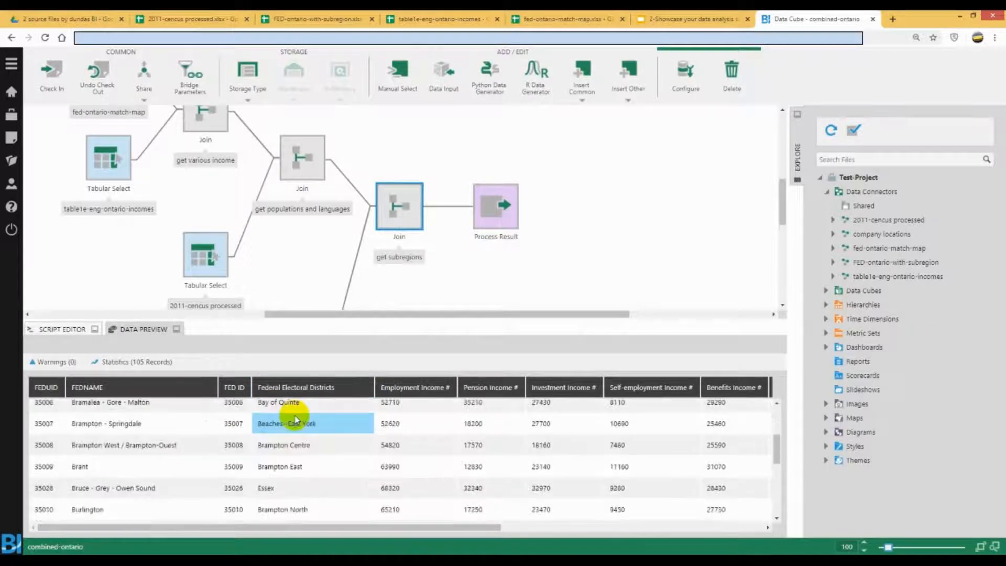
pyautogui.scroll(2, 297, 420)
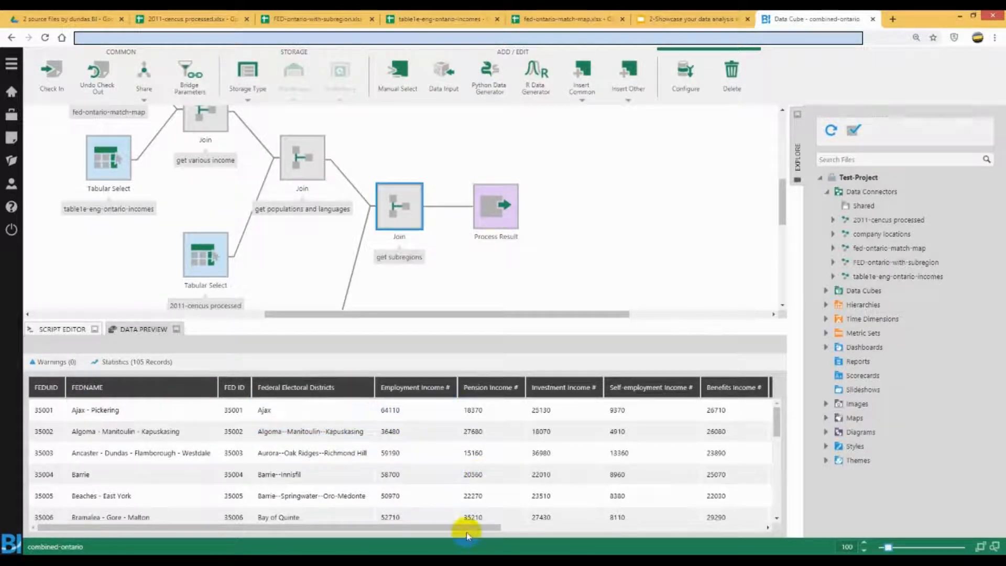
pyautogui.moveTo(460, 527); pyautogui.dragTo(744, 523)
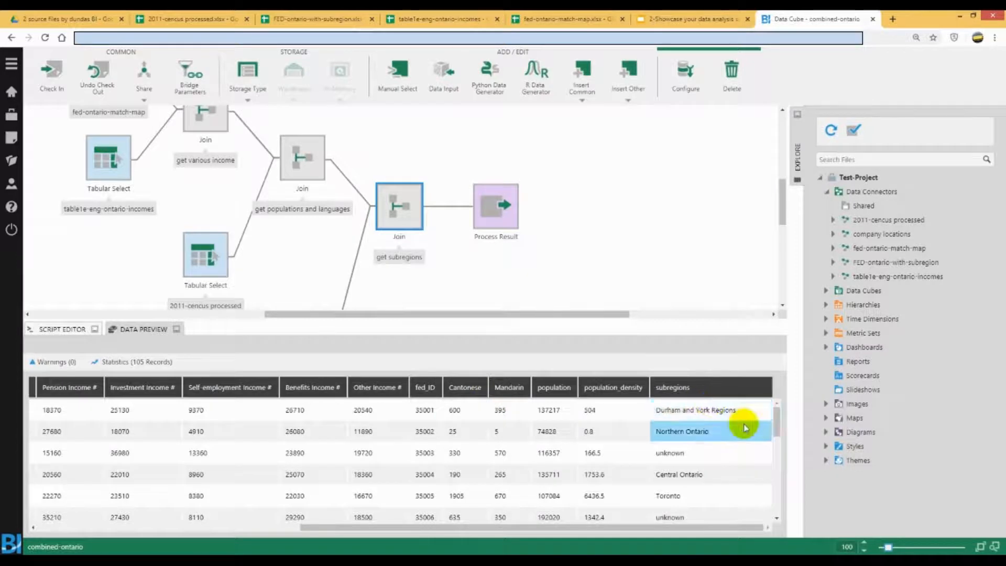
pyautogui.scroll(-1, 742, 427)
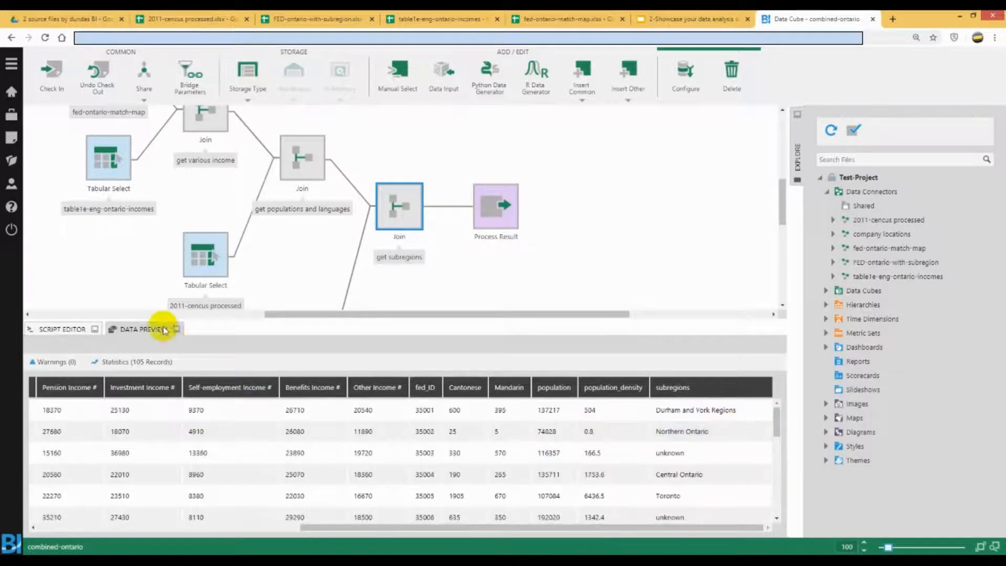
pyautogui.click(149, 329)
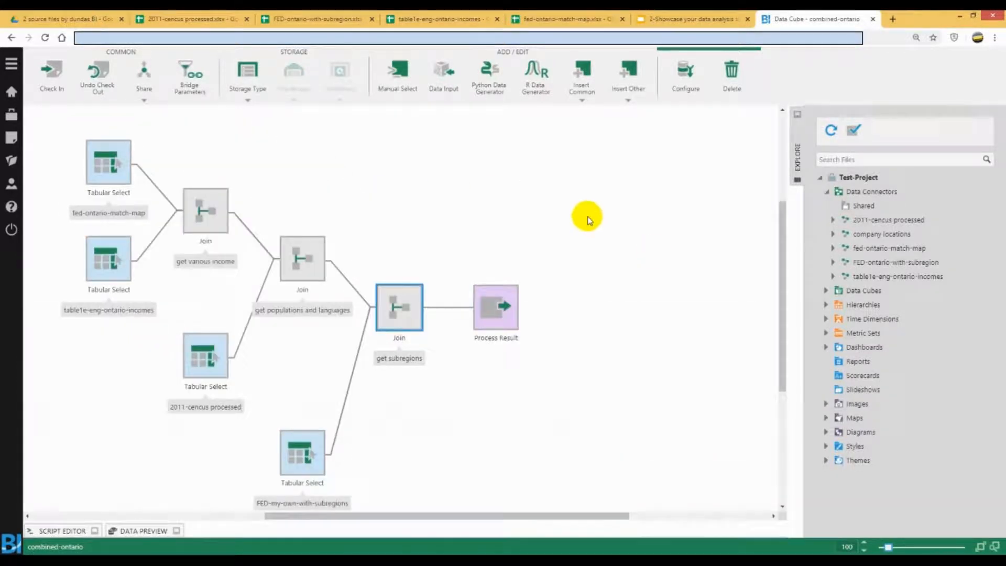
# Open the ontario-subregion-fedDistrict hierarchy and review the Subregions level's member caption and key sources
pyautogui.moveTo(782, 246); pyautogui.dragTo(782, 272)
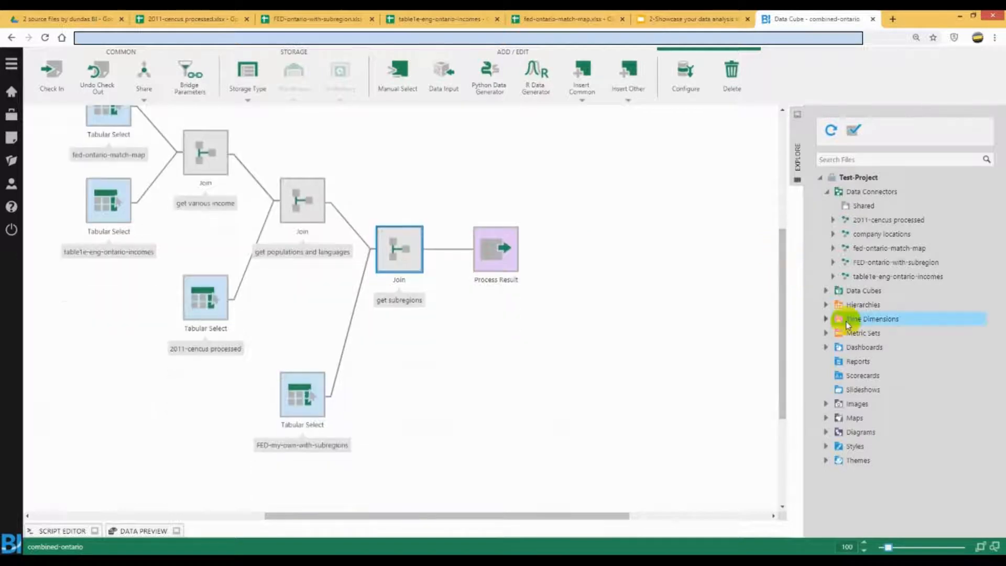
pyautogui.click(827, 306)
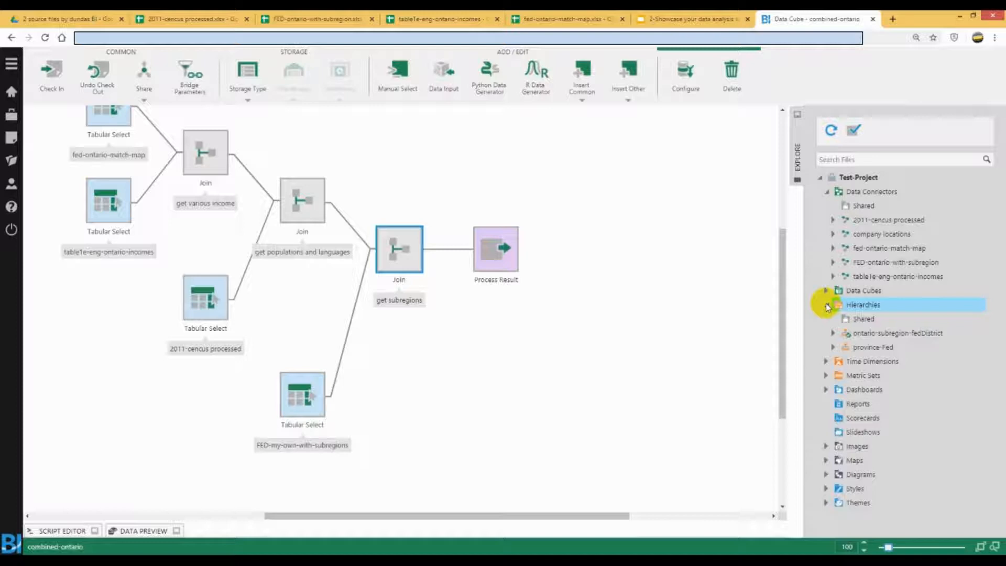
pyautogui.click(872, 334)
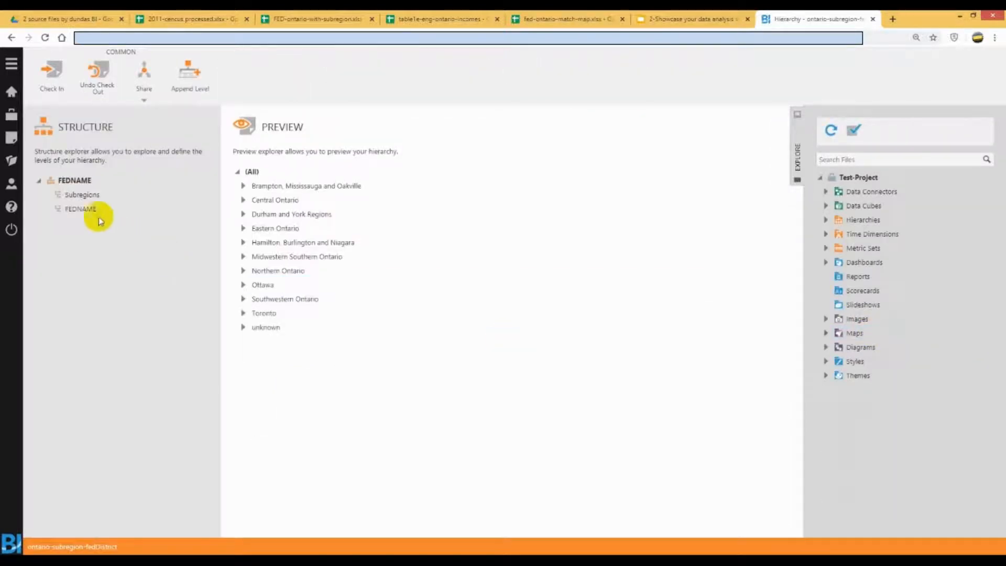
pyautogui.click(90, 196)
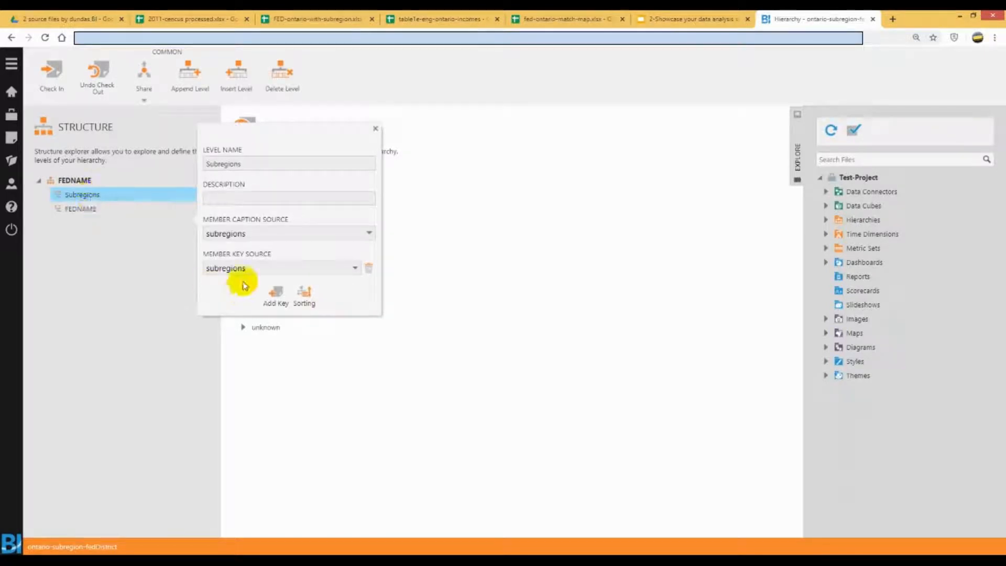
pyautogui.moveTo(244, 272)
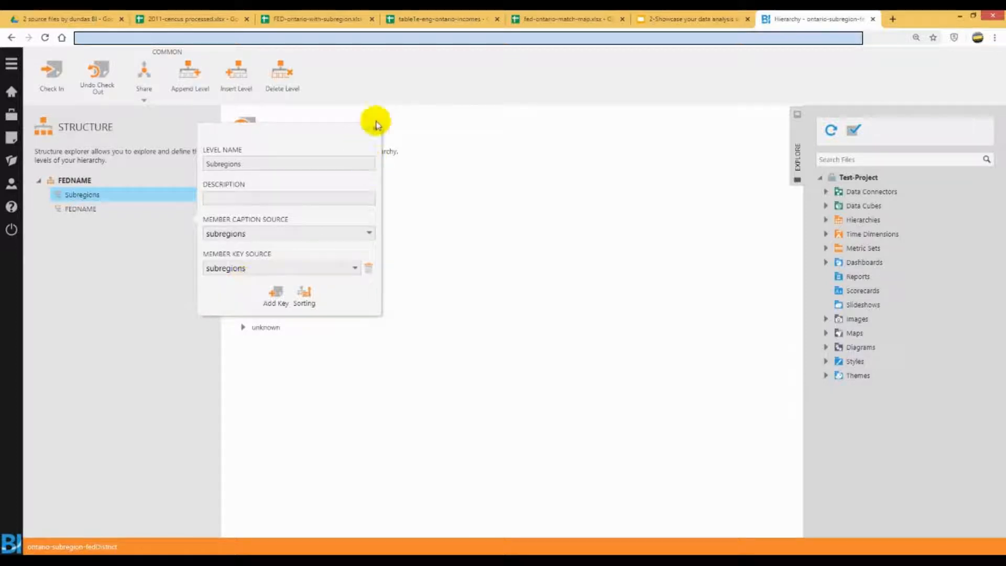
# Review the FEDNAME level's member caption, parent key and key sources, then close its settings
pyautogui.click(375, 127)
pyautogui.click(76, 211)
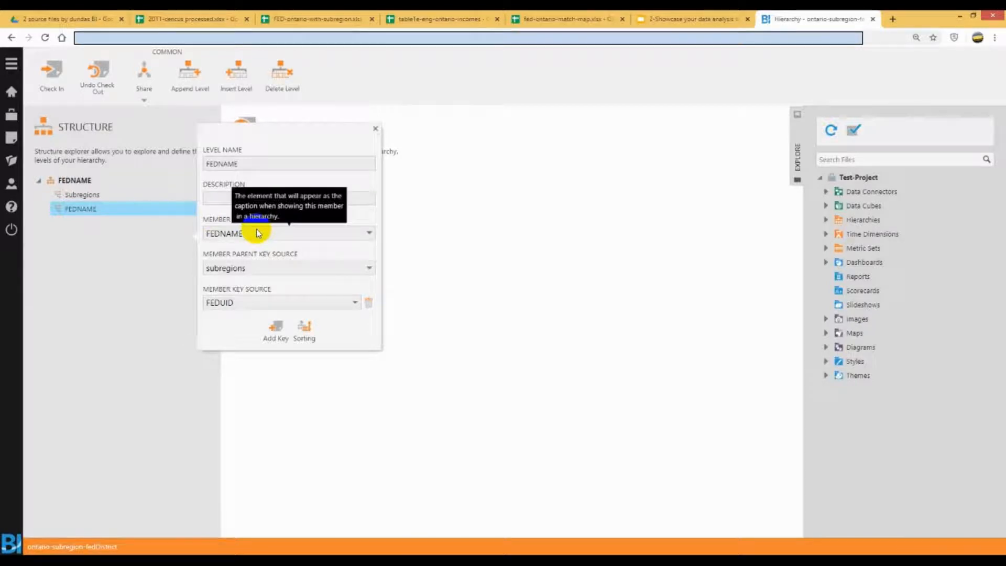
pyautogui.click(375, 128)
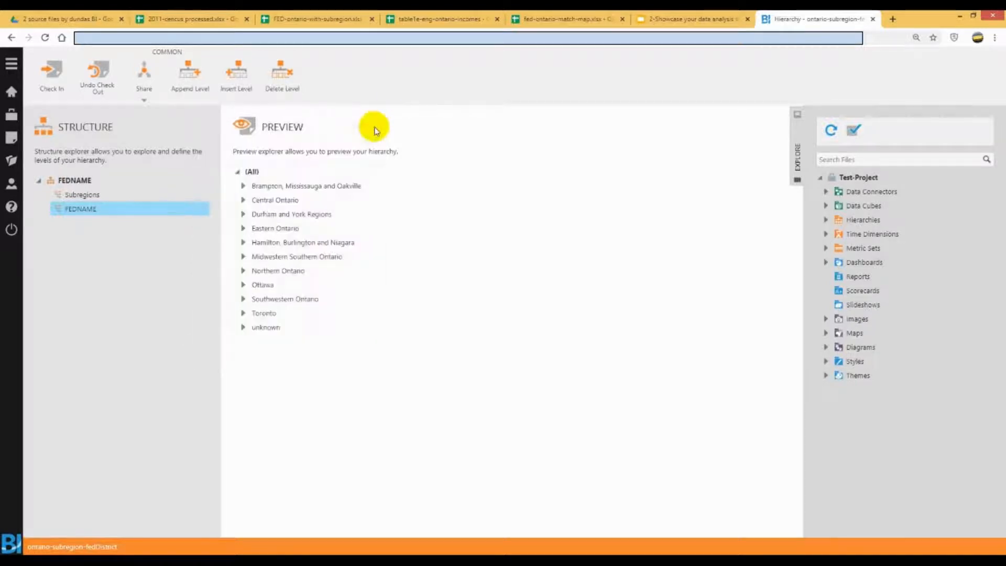
# Open the combined-ontario data cube and view the Process Result's data cube elements
pyautogui.moveTo(800, 323); pyautogui.dragTo(656, 321)
pyautogui.click(696, 205)
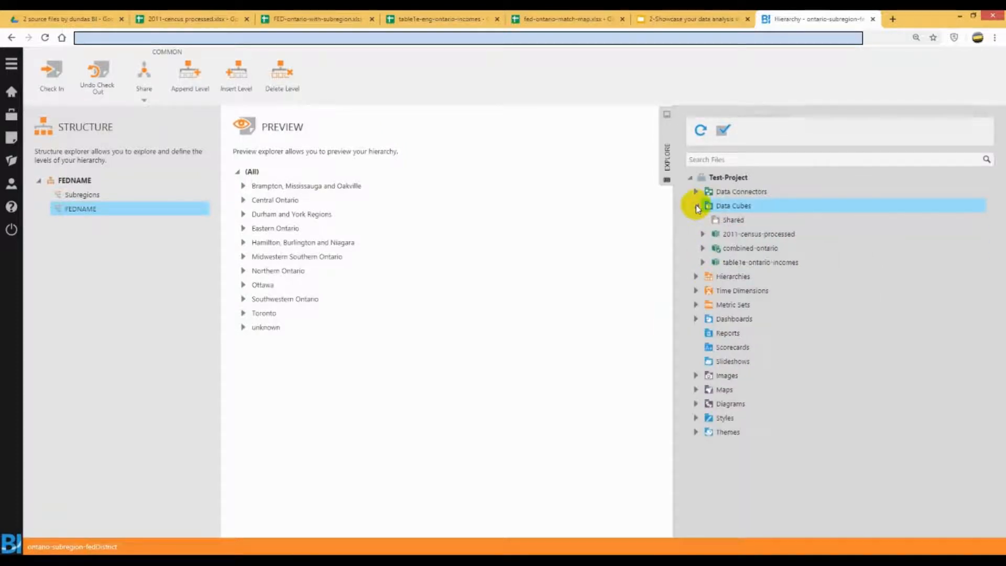
pyautogui.doubleClick(748, 248)
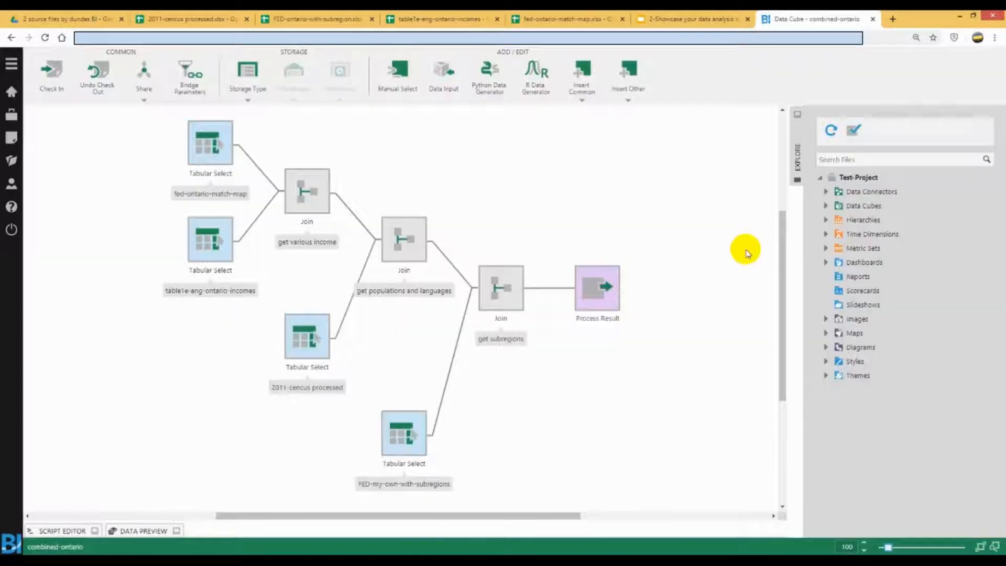
pyautogui.click(604, 285)
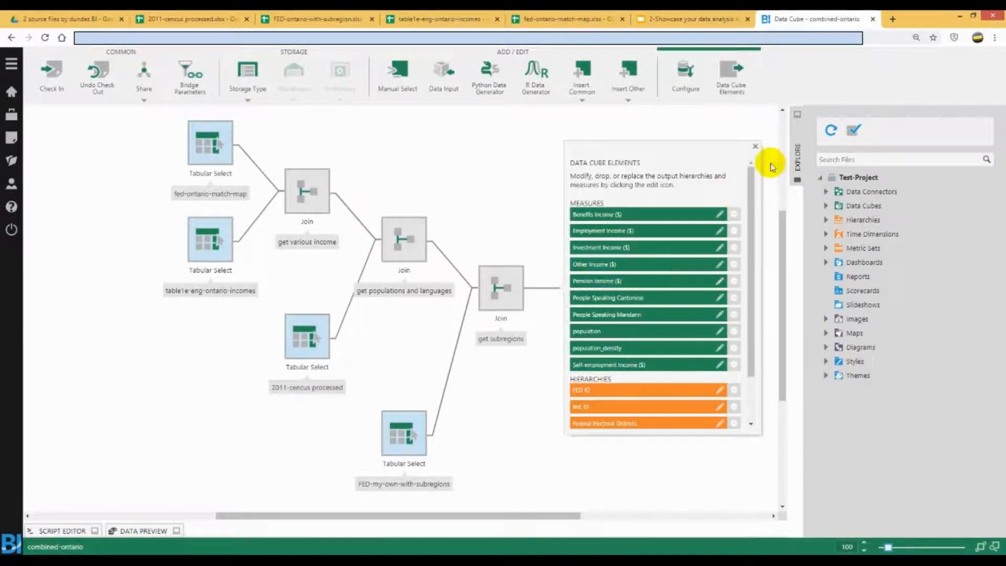
pyautogui.click(755, 147)
# Review the list of output elements in the Process Result configuration and close it
pyautogui.moveTo(779, 231); pyautogui.dragTo(781, 263)
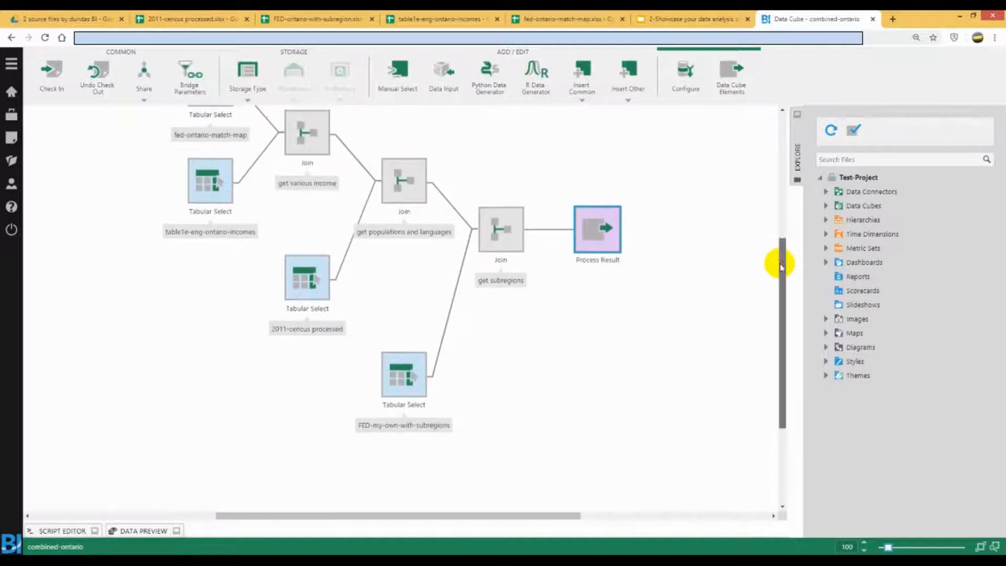
pyautogui.doubleClick(604, 225)
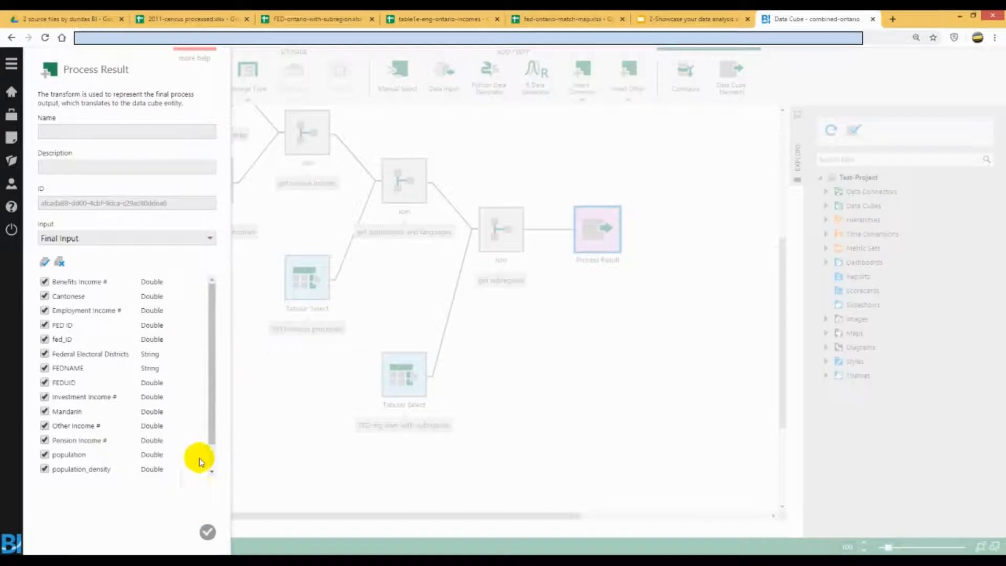
pyautogui.scroll(-2, 197, 461)
pyautogui.click(207, 533)
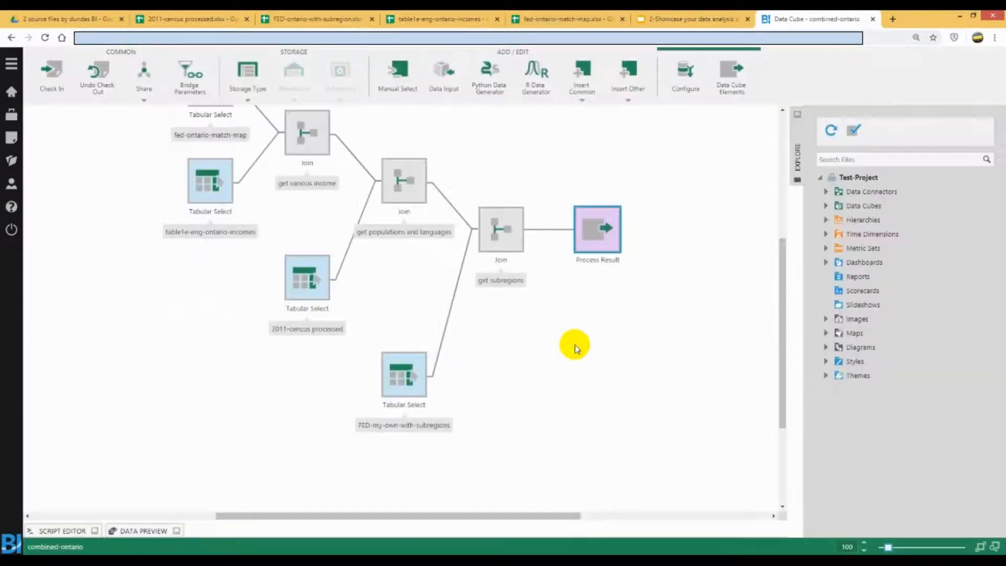
# Examine the hierarchy assigned to the FEDUID (FEDNAME) output element and the project's available replacement hierarchies, then cancel the edit
pyautogui.rightClick(584, 231)
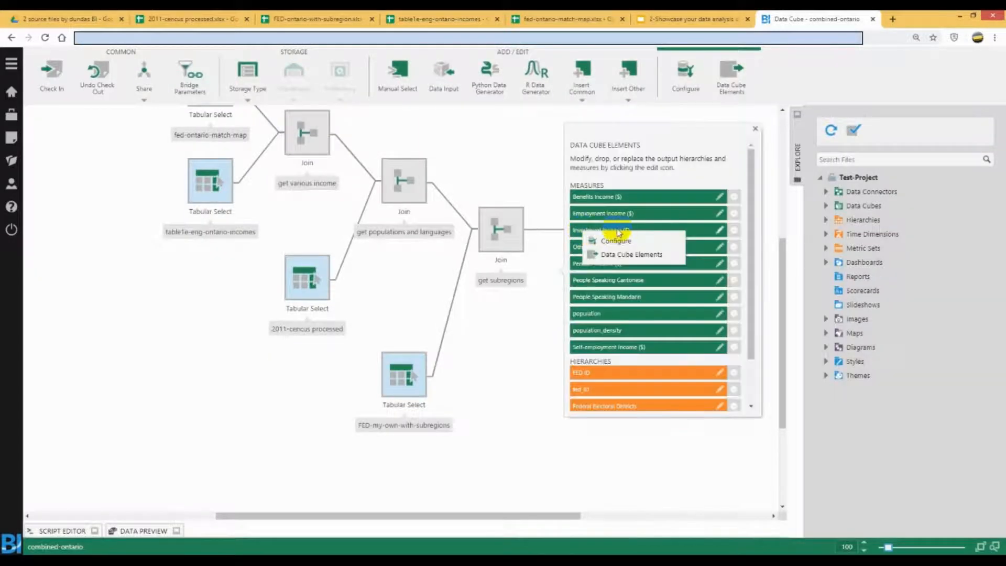
pyautogui.moveTo(752, 231); pyautogui.dragTo(753, 298)
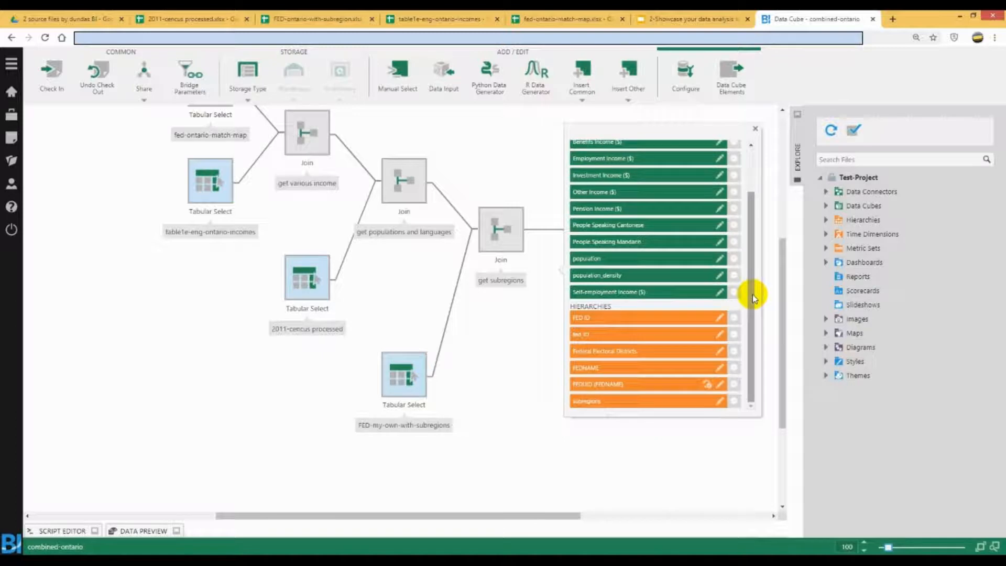
pyautogui.click(712, 352)
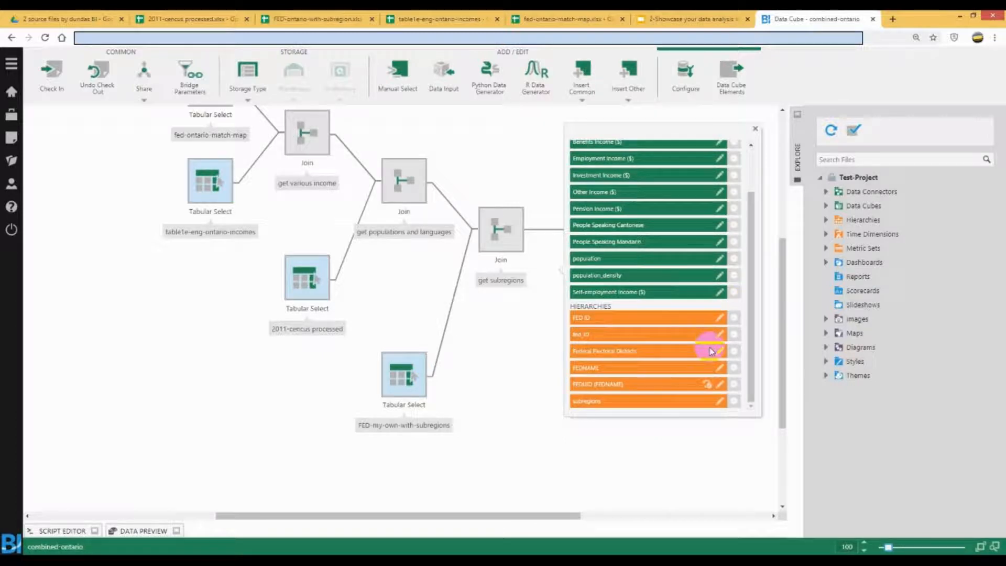
pyautogui.click(707, 385)
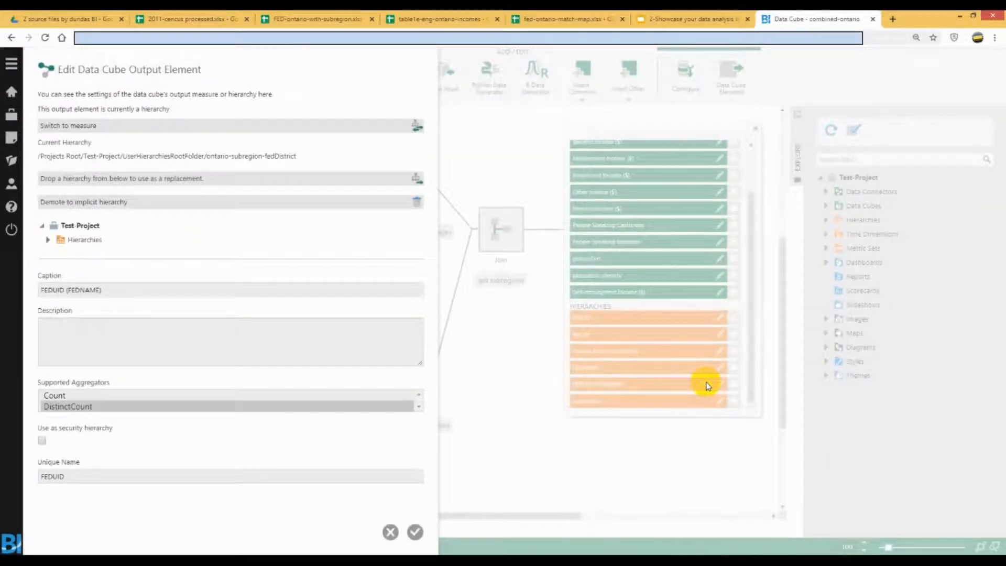
pyautogui.click(48, 240)
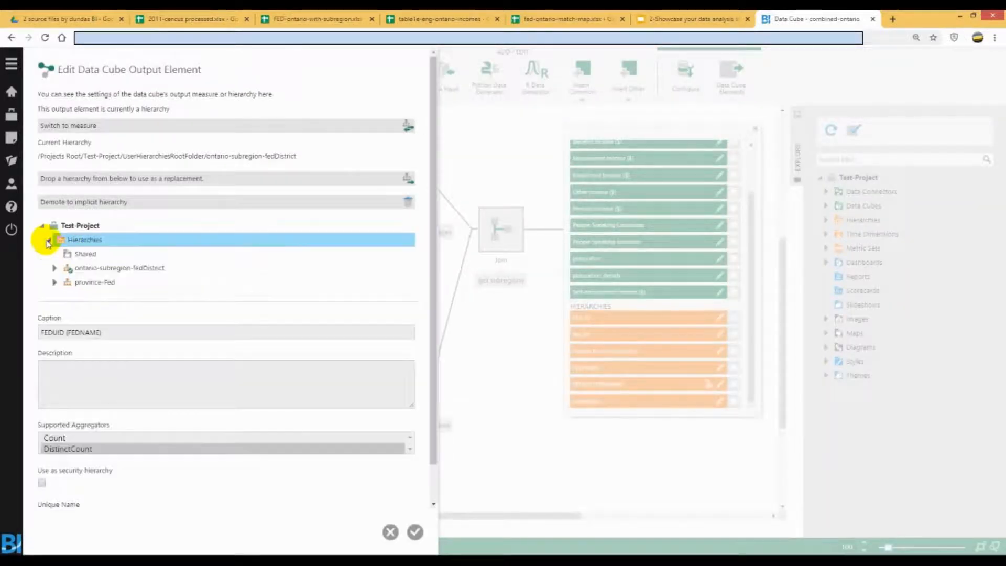
pyautogui.click(82, 269)
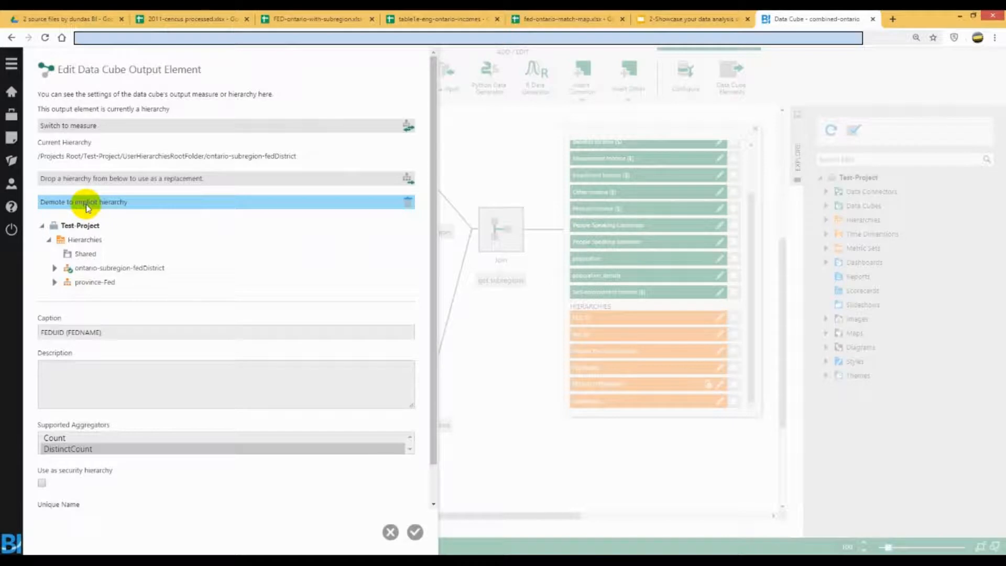
pyautogui.click(388, 532)
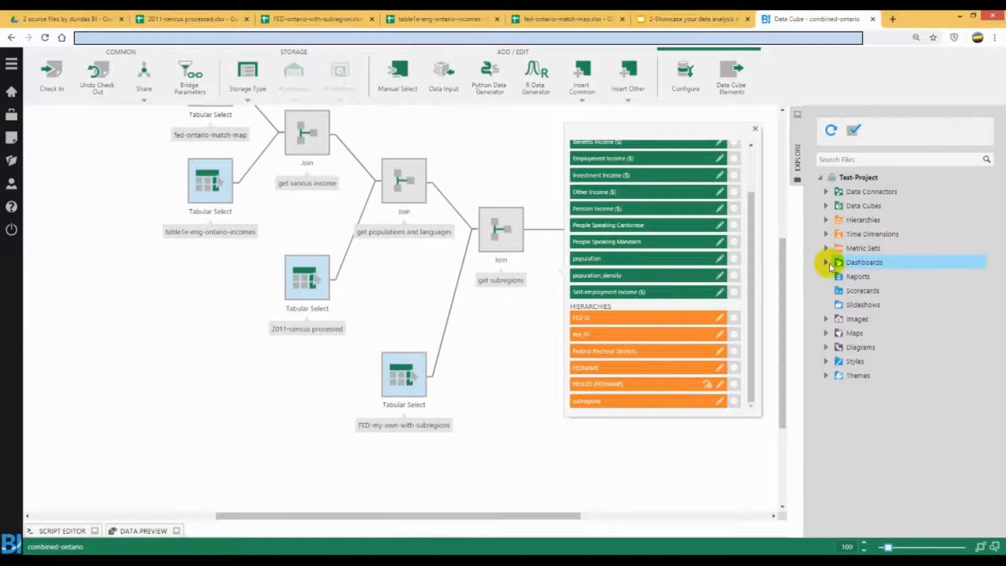
# Look up the project's map resources gfeda11a and ontaria-only
pyautogui.moveTo(797, 281); pyautogui.dragTo(732, 283)
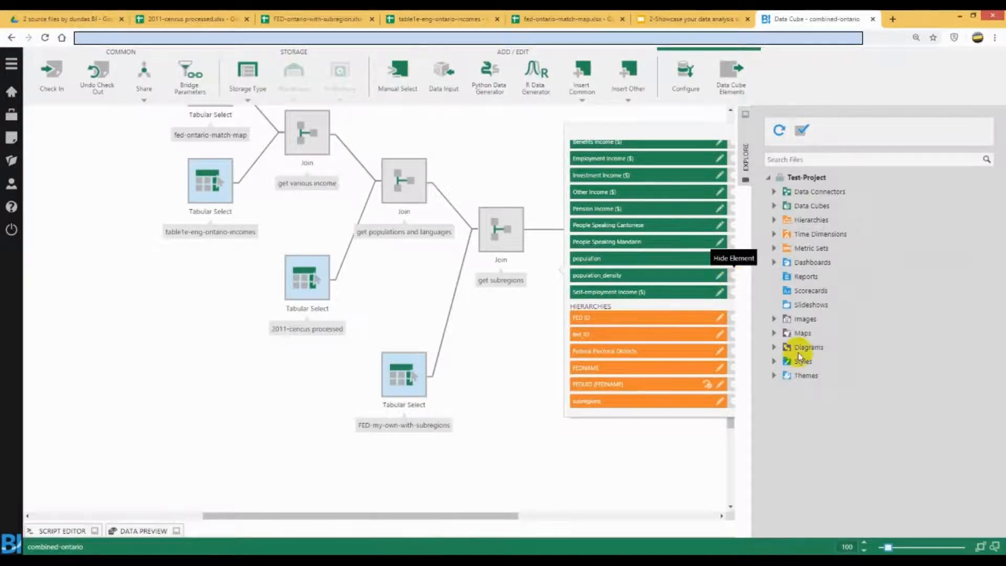
pyautogui.click(775, 333)
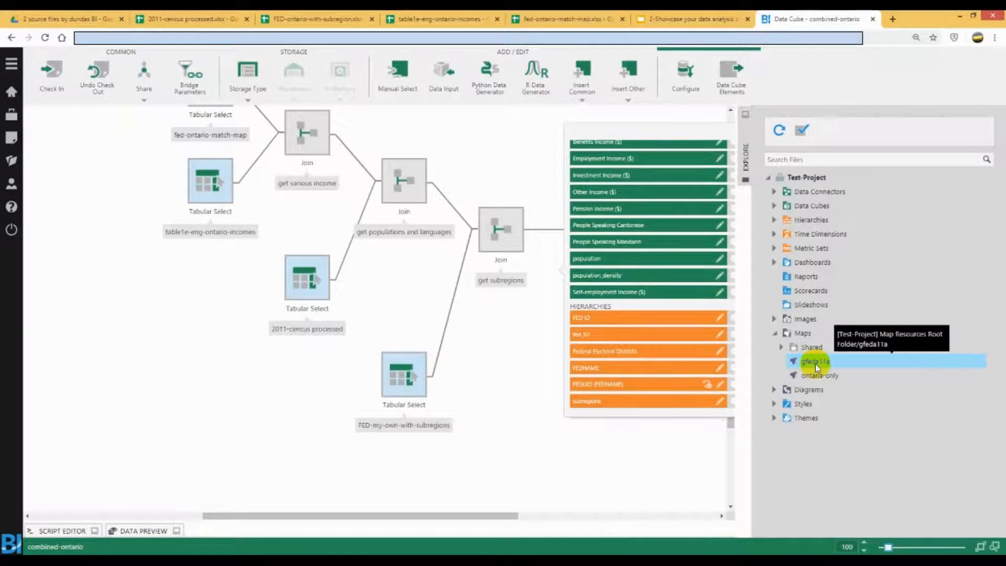
pyautogui.click(813, 377)
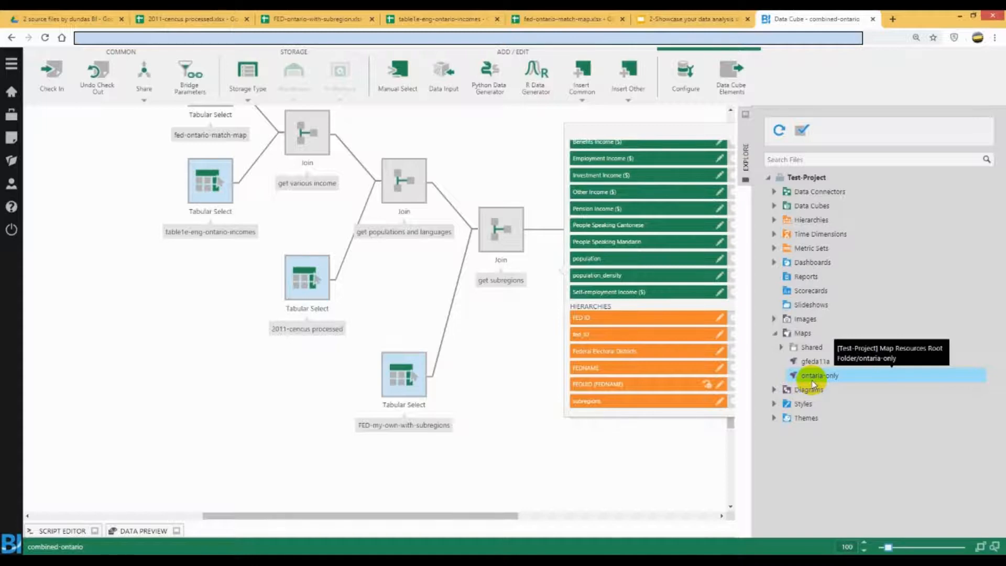
# Open the ontario combined dataset dashboard and close the presentation and four spreadsheet browser tabs, keeping the 2 source files tab
pyautogui.click(775, 266)
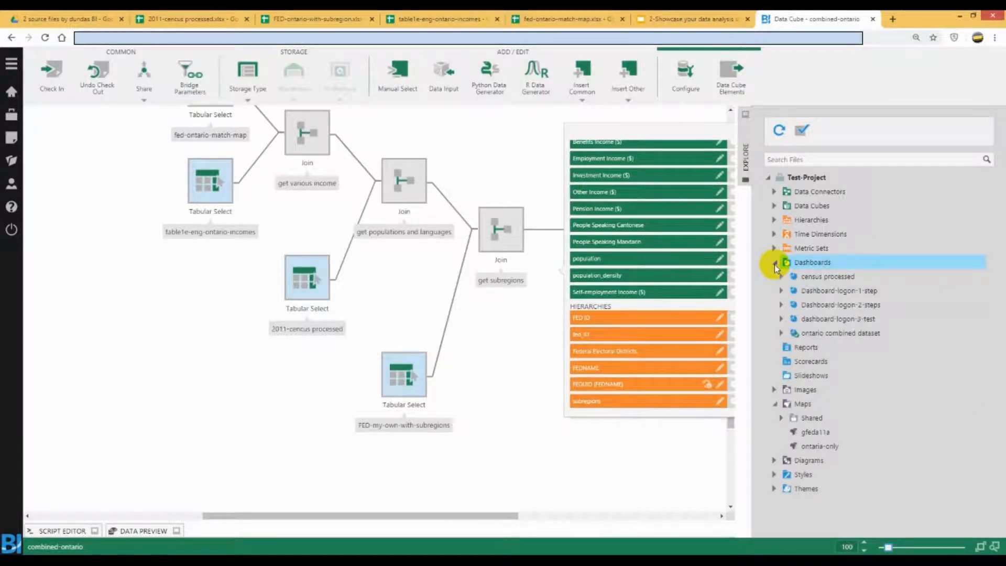
pyautogui.click(816, 334)
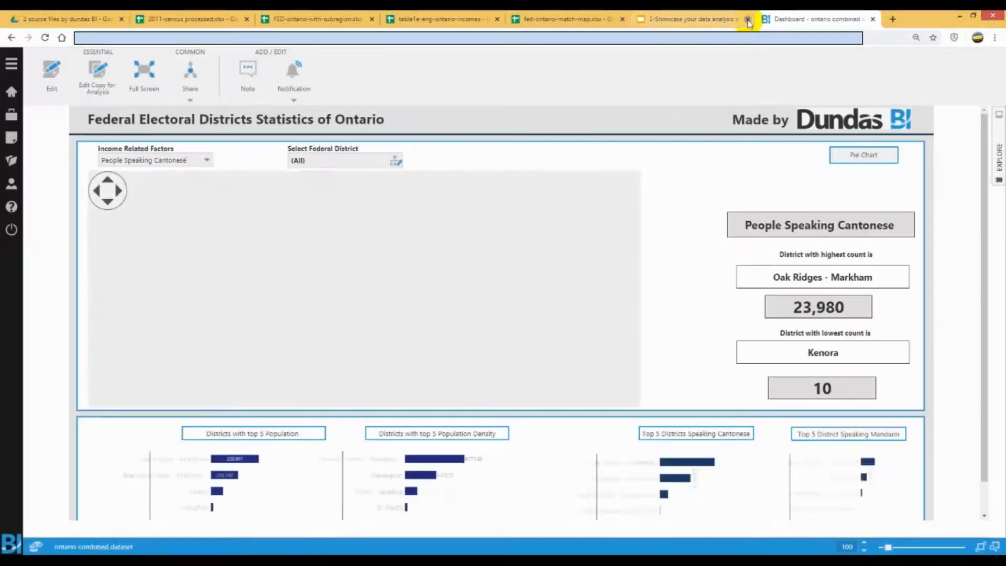
pyautogui.click(748, 18)
pyautogui.click(622, 19)
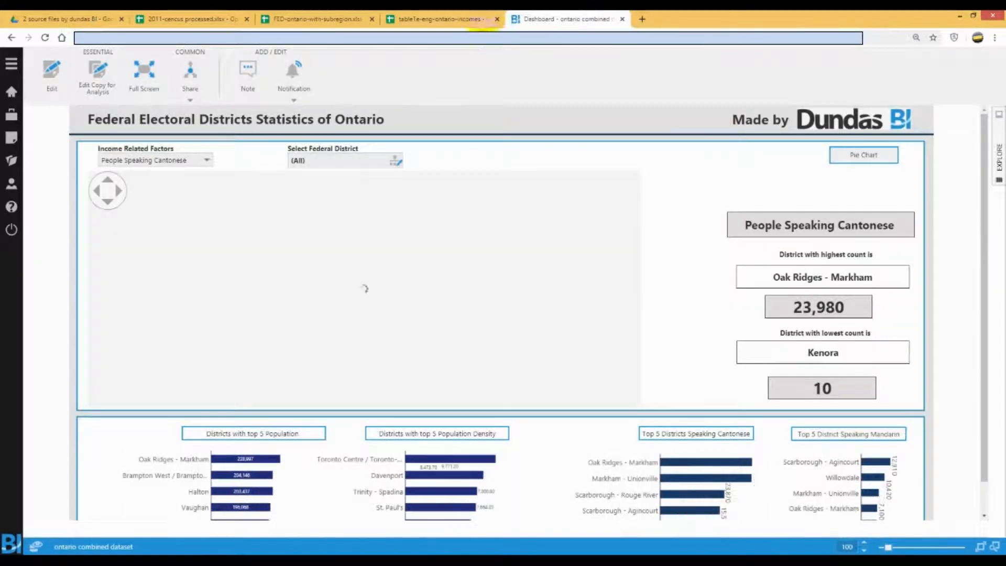
pyautogui.click(496, 19)
pyautogui.click(371, 19)
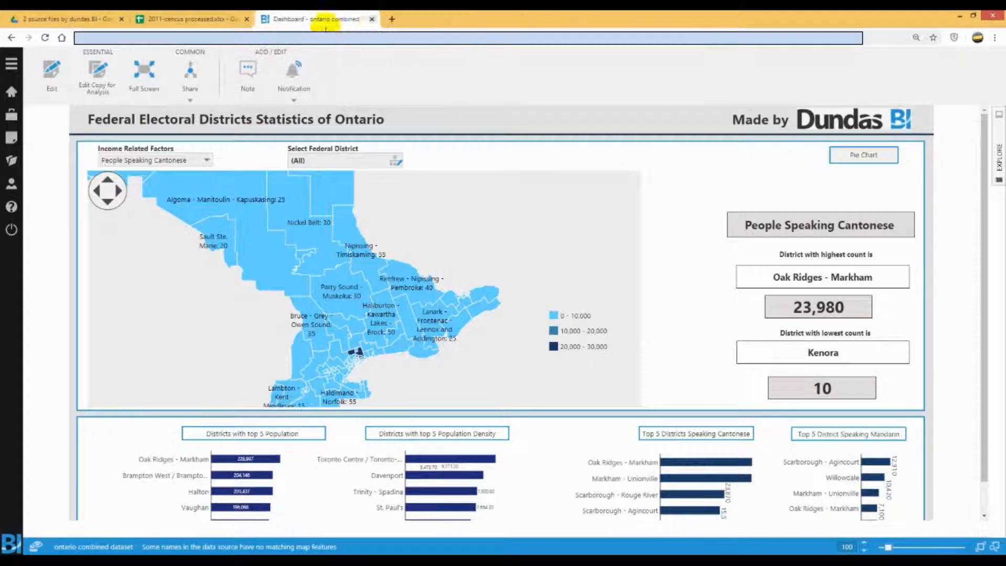
pyautogui.click(247, 19)
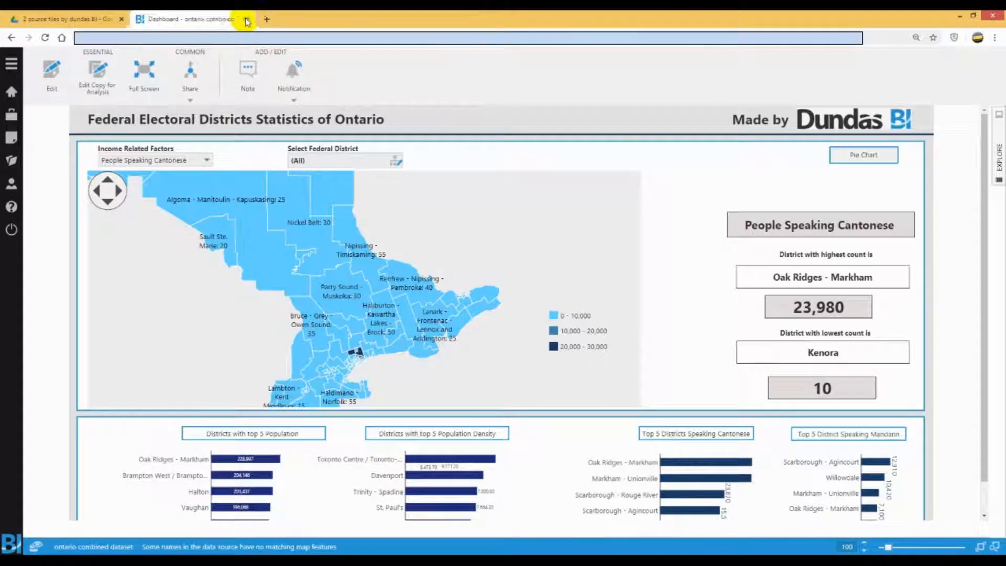
# Put the dashboard into edit mode at 70 percent zoom, widen the canvas and show the dashboard's properties
pyautogui.click(51, 69)
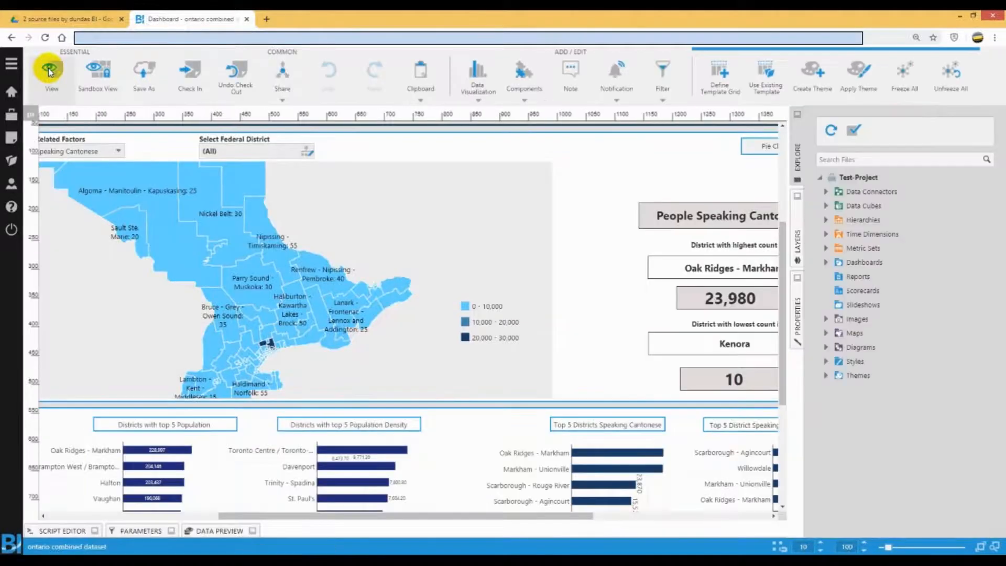
pyautogui.moveTo(865, 550)
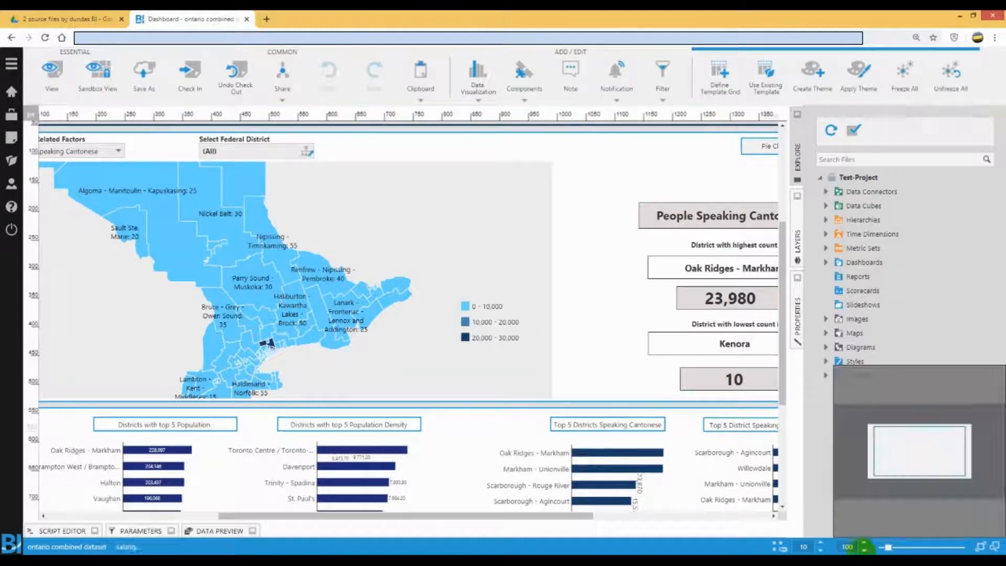
pyautogui.click(864, 550)
pyautogui.click(864, 550)
pyautogui.click(864, 550)
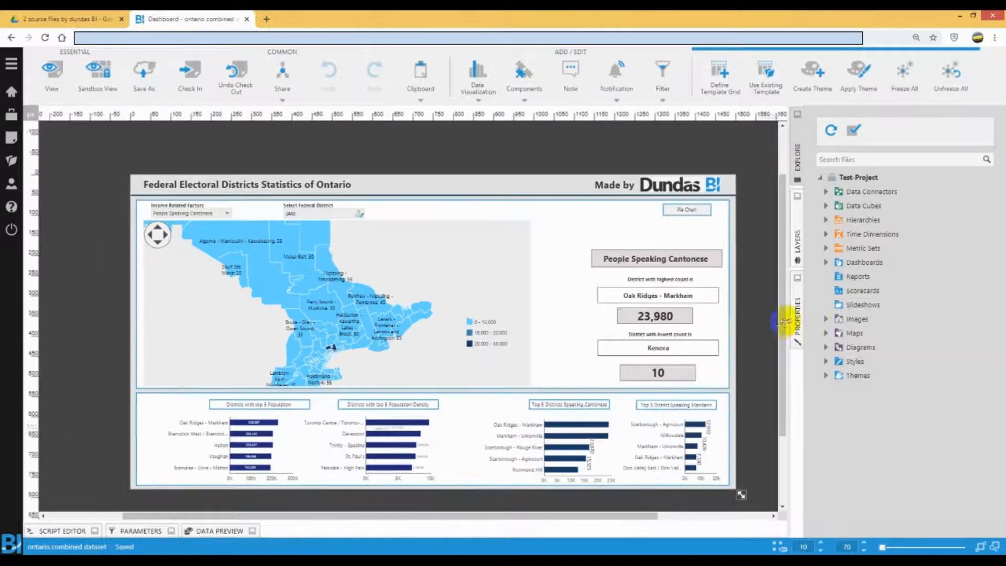
pyautogui.moveTo(788, 319); pyautogui.dragTo(812, 320)
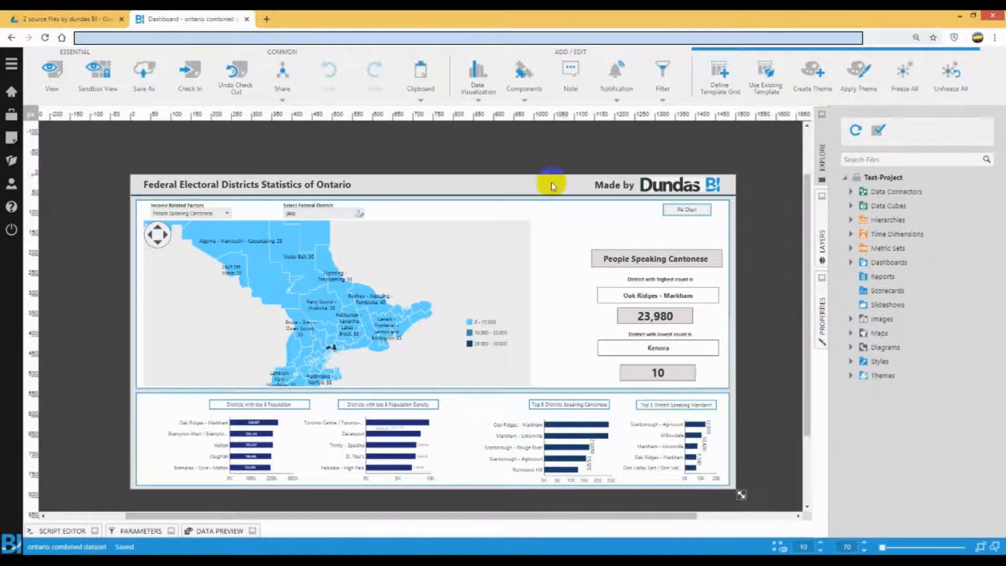
pyautogui.click(822, 295)
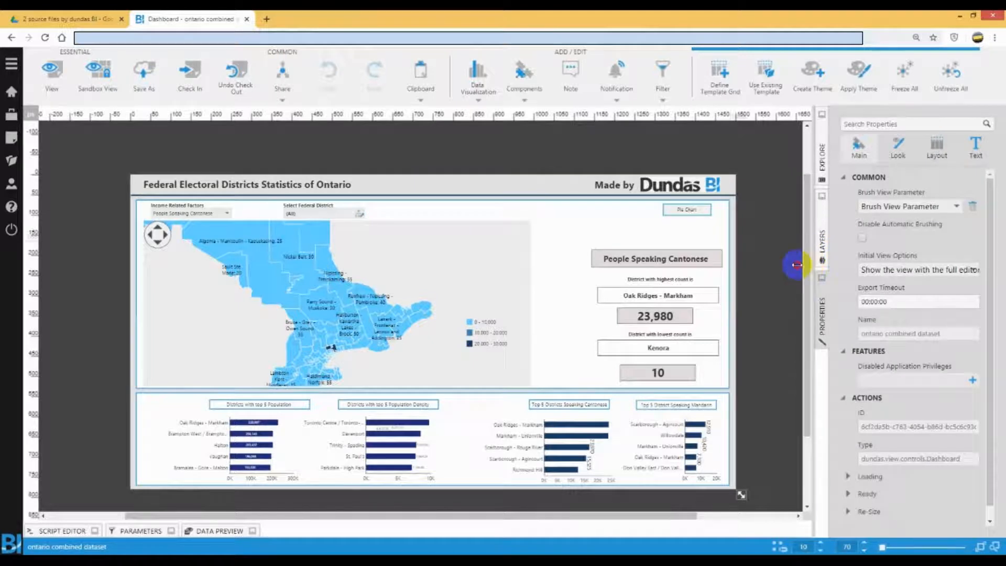
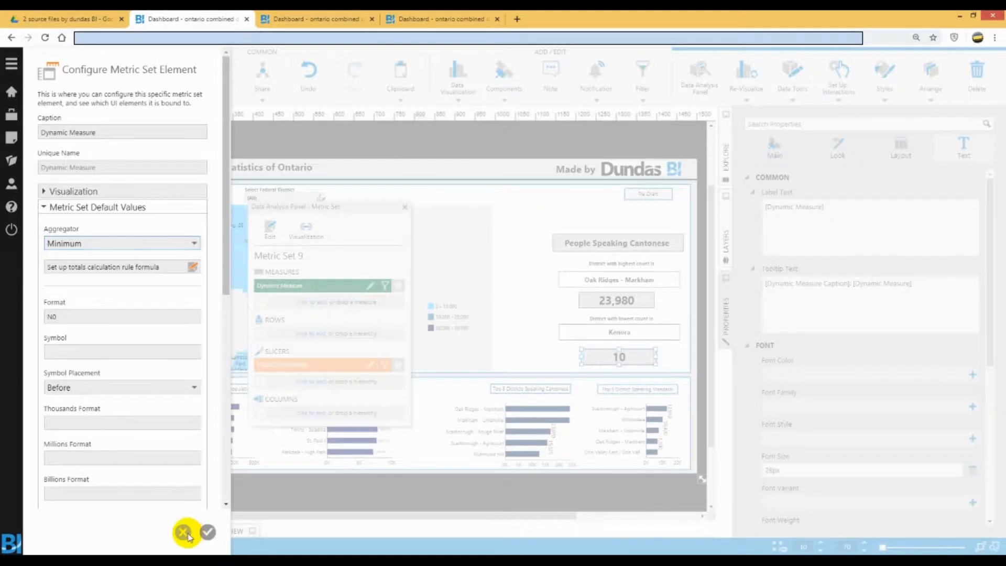
# Check the aggregator of the Dynamic Measure behind the highest-count value label, then cancel and close its data analysis view
pyautogui.click(627, 303)
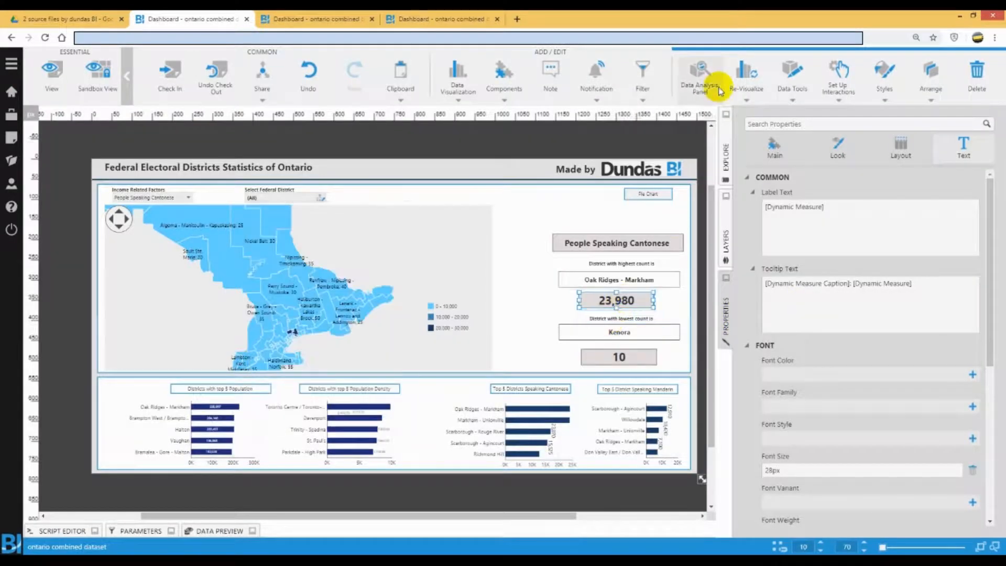
pyautogui.click(703, 82)
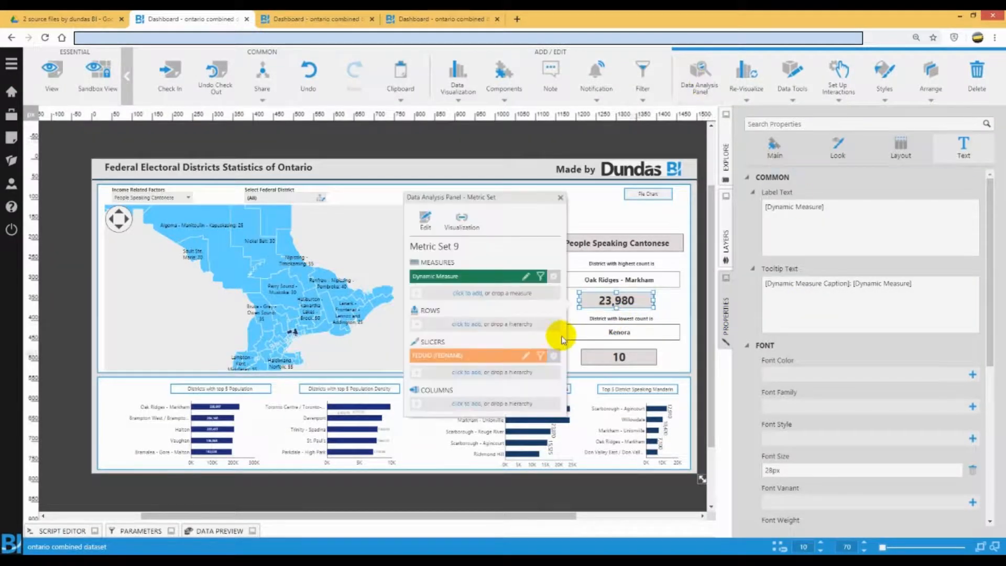
pyautogui.click(524, 276)
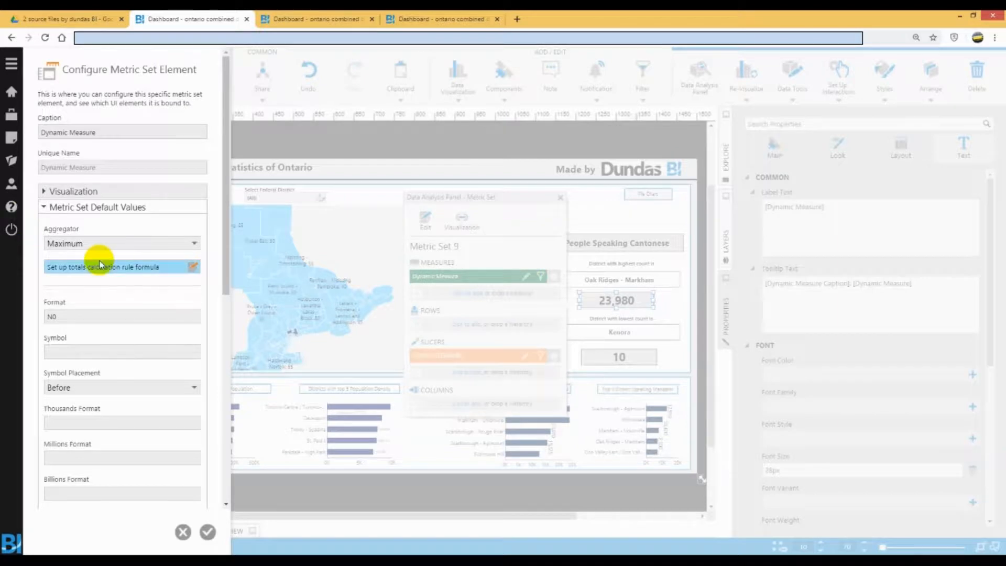
pyautogui.click(182, 532)
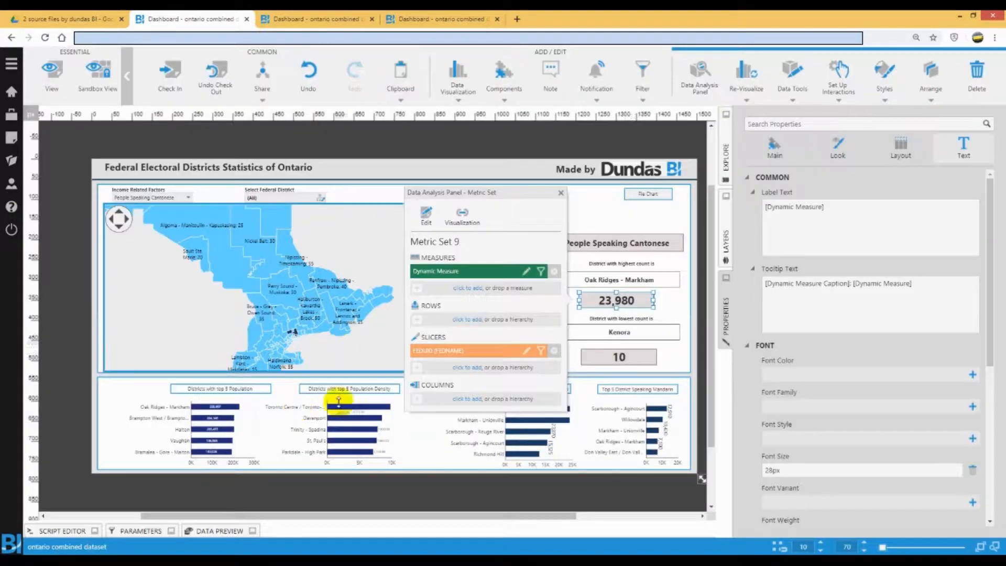
pyautogui.click(563, 193)
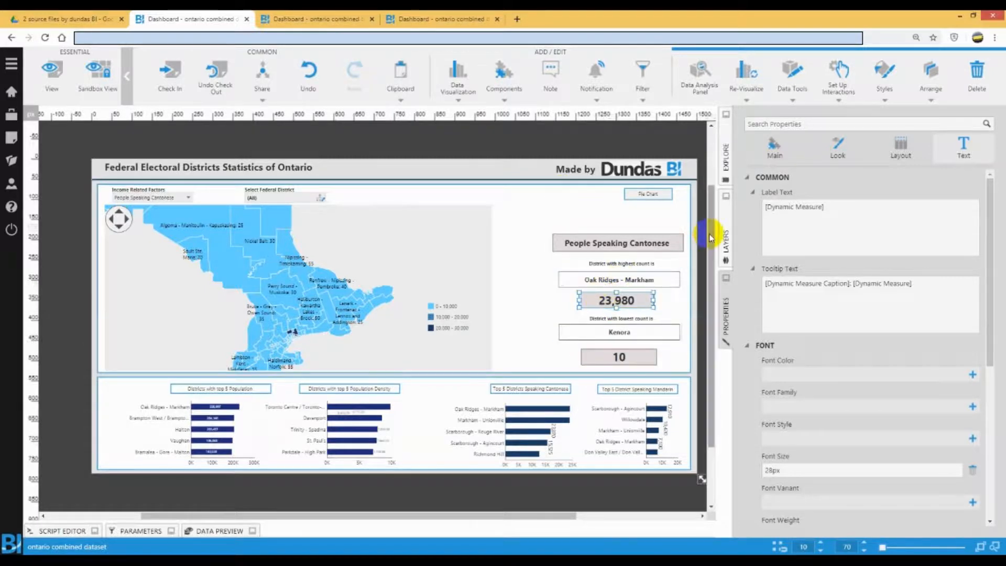
pyautogui.scroll(-1, 710, 237)
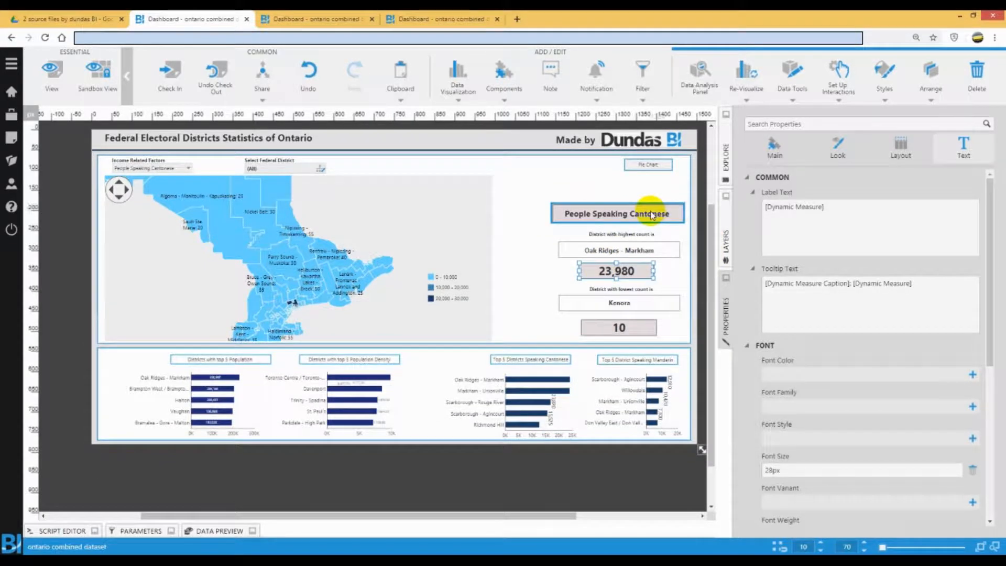
# Select the top 5 population chart and show its main properties and the measures, rows and slicers of its metric set
pyautogui.click(208, 394)
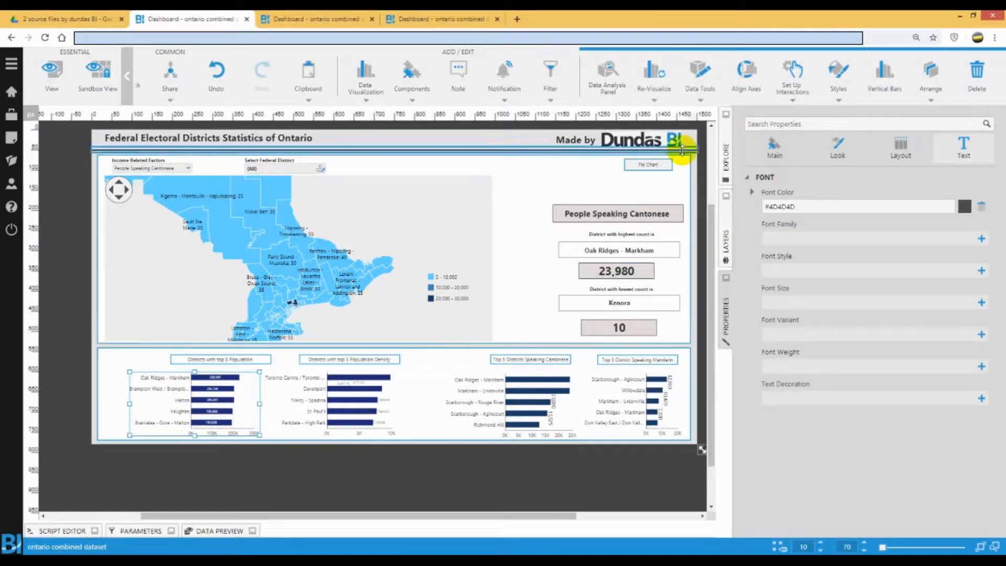
pyautogui.click(614, 90)
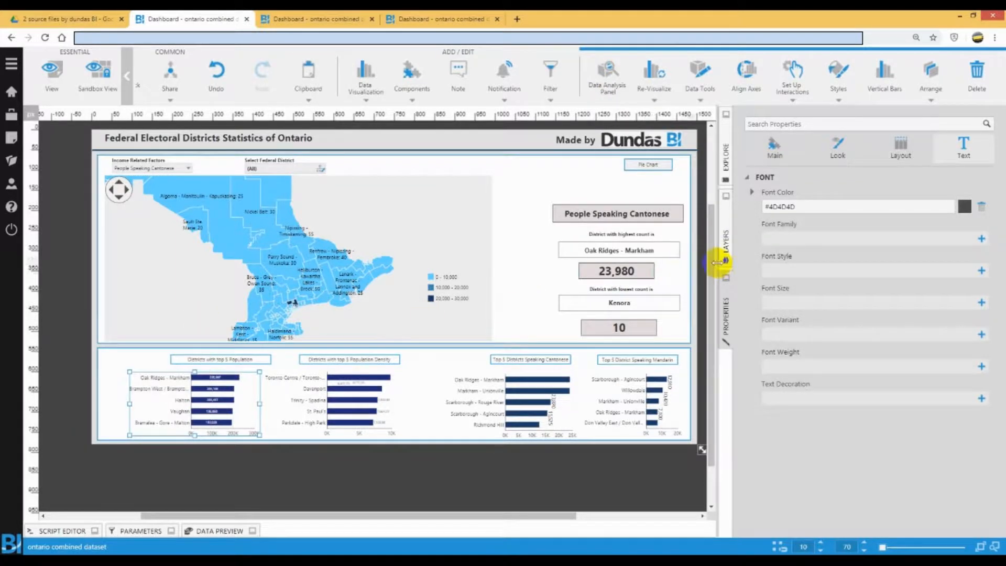
pyautogui.moveTo(721, 258); pyautogui.dragTo(619, 271)
pyautogui.click(686, 147)
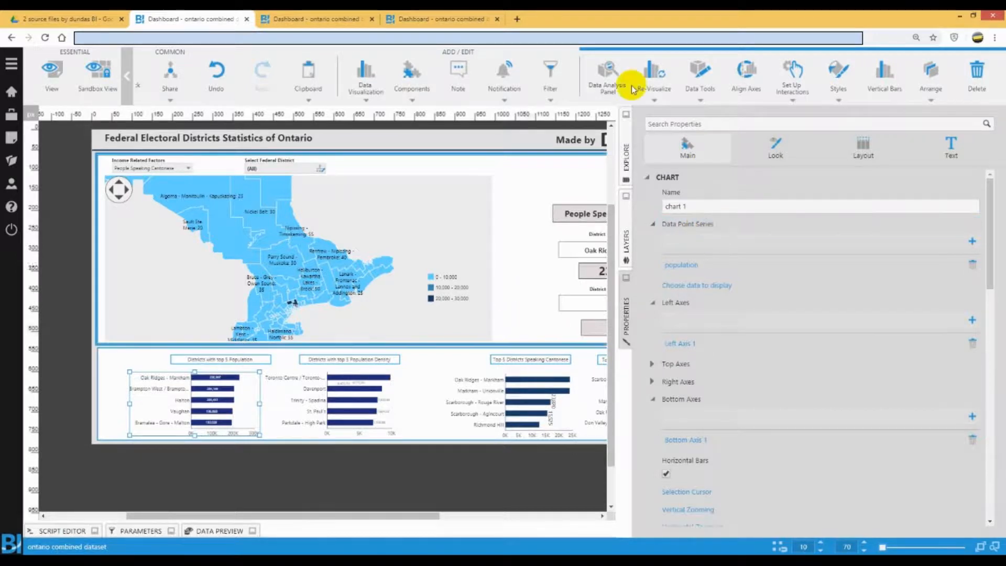
pyautogui.click(608, 78)
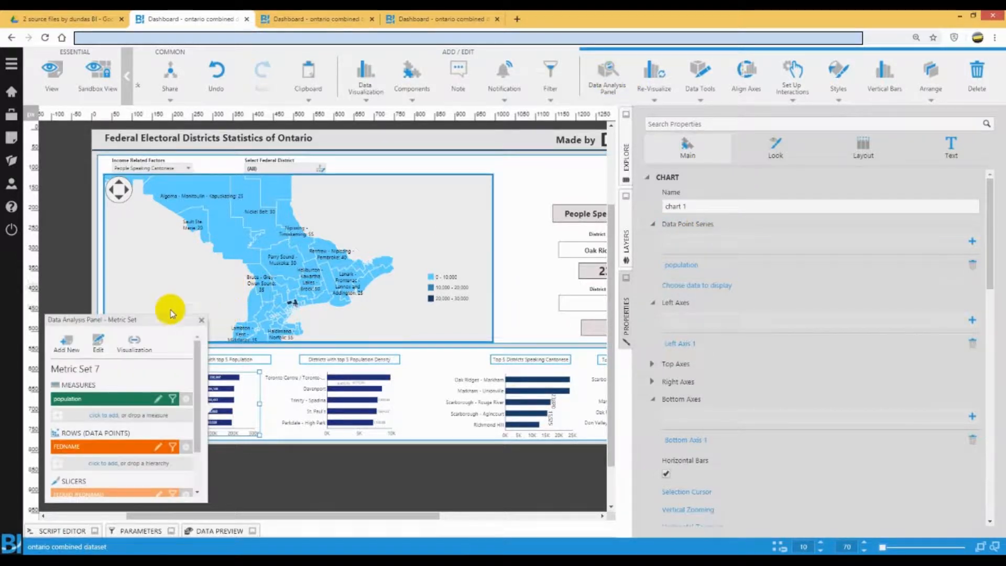
pyautogui.moveTo(175, 318); pyautogui.dragTo(403, 170)
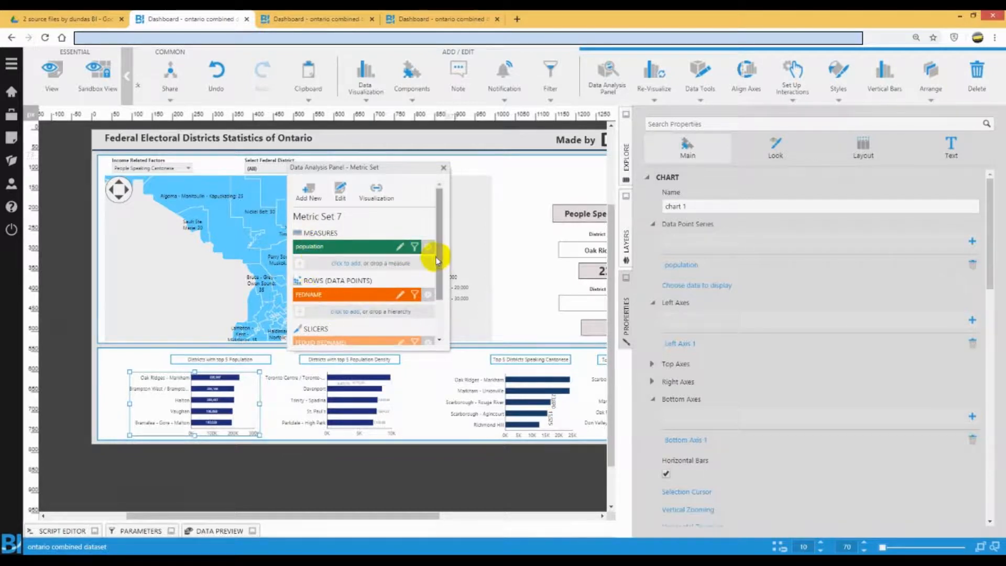
pyautogui.scroll(-2, 438, 259)
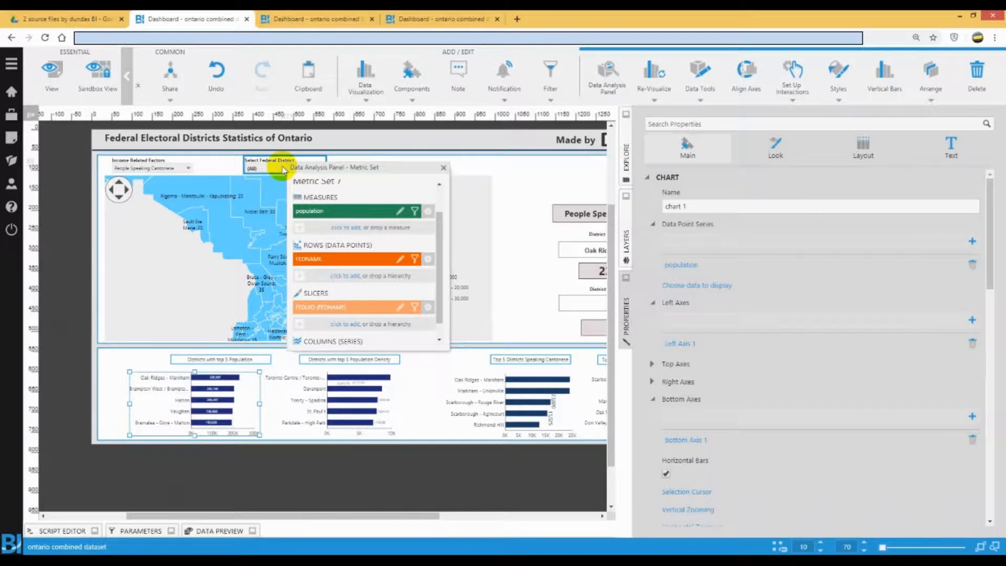
# Look through the Select Federal District filter's members on the published dashboard in the other browser tab, and return to the dashboard editor
pyautogui.click(338, 19)
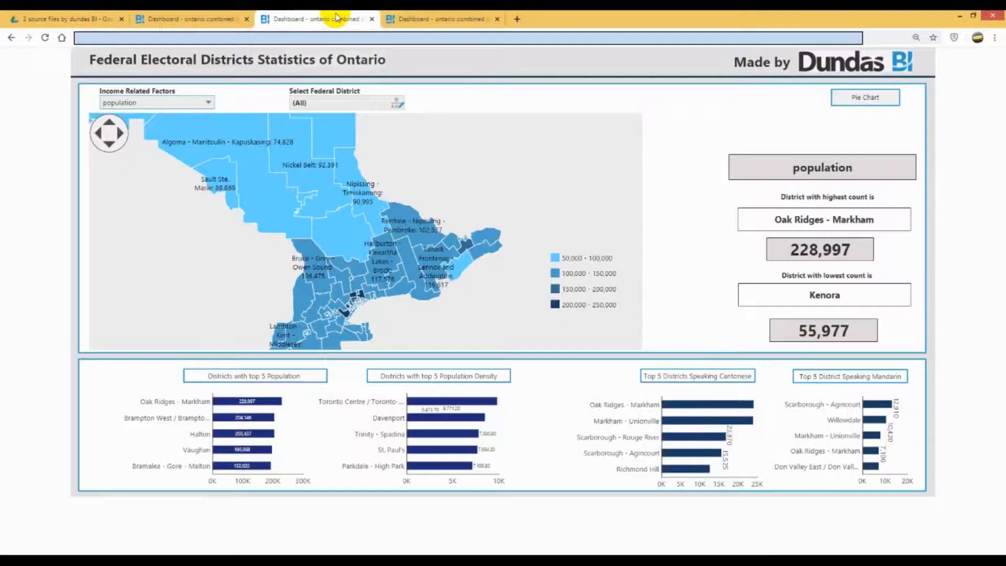
pyautogui.click(399, 104)
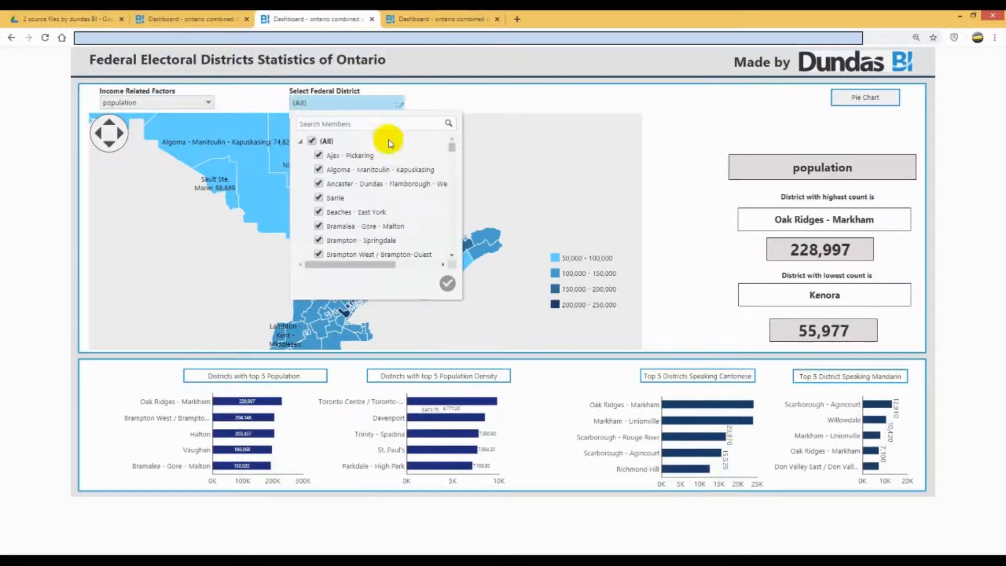
pyautogui.scroll(-10, 386, 168)
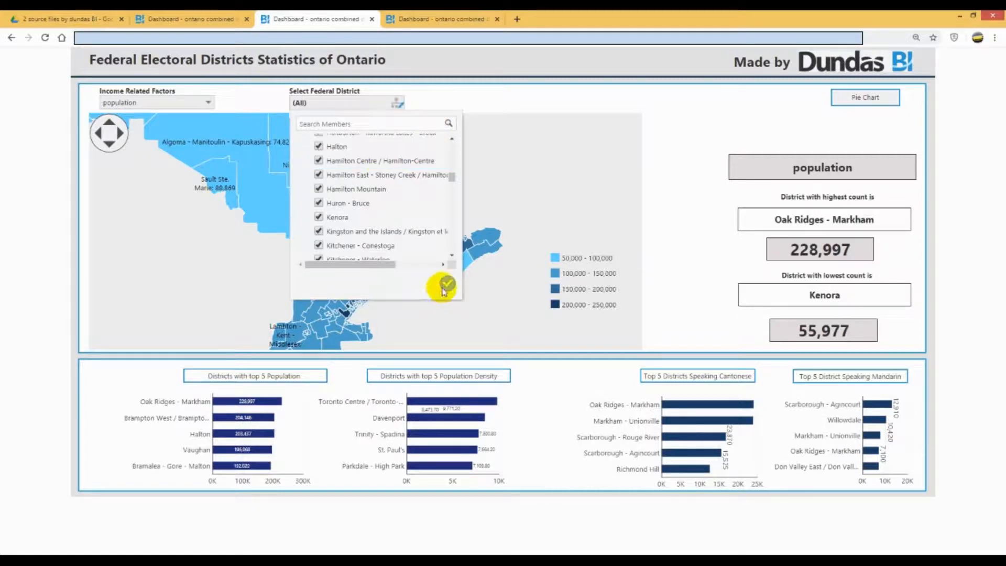
pyautogui.click(429, 108)
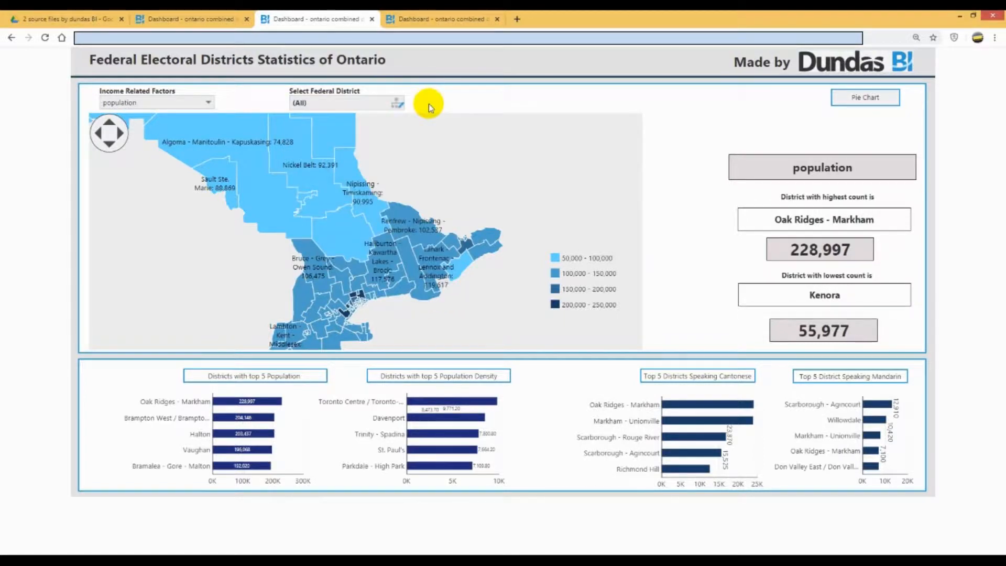
pyautogui.click(168, 20)
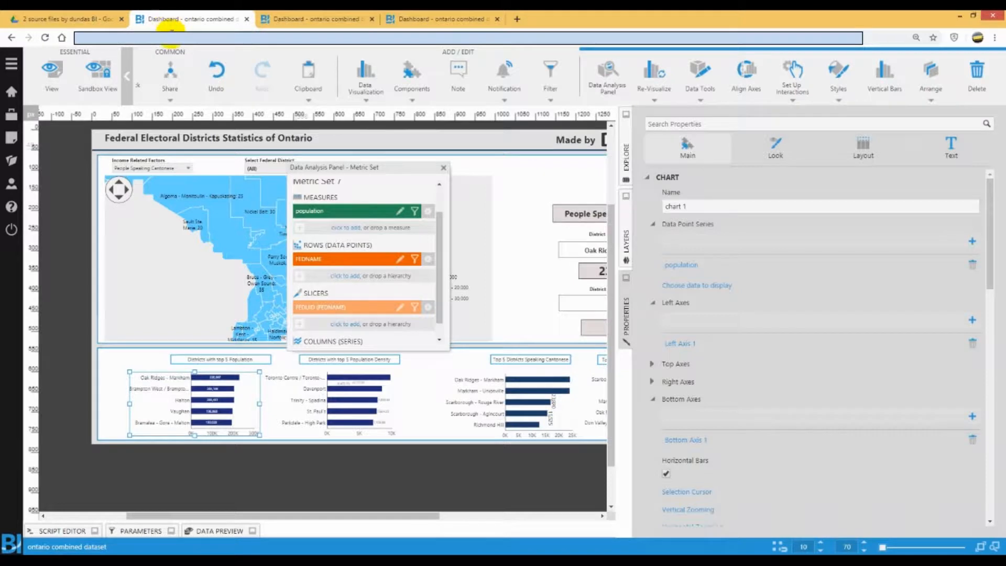
# Review the top/bottom measure settings in the population chart's metric set configuration and close it
pyautogui.moveTo(438, 259); pyautogui.dragTo(439, 220)
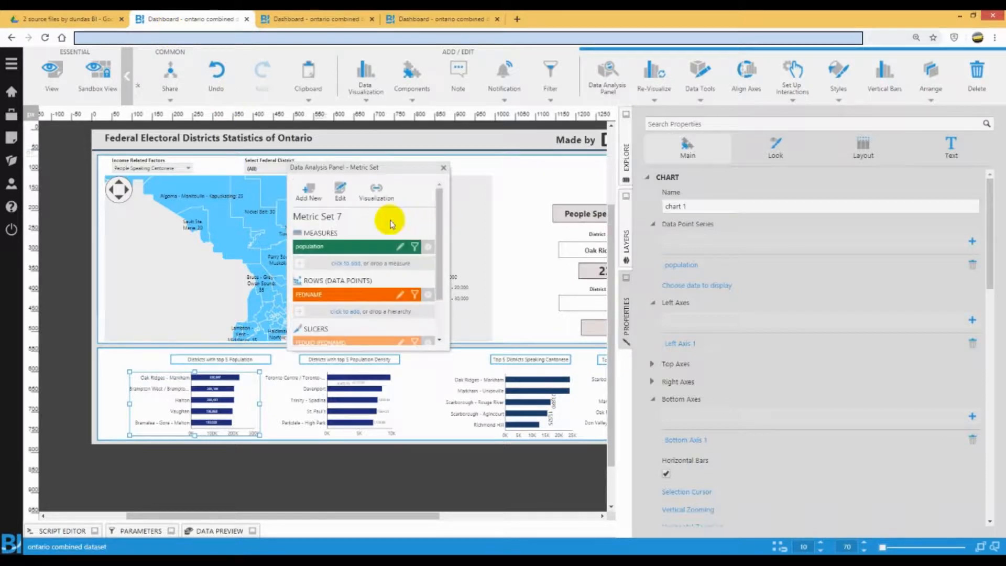
pyautogui.click(341, 192)
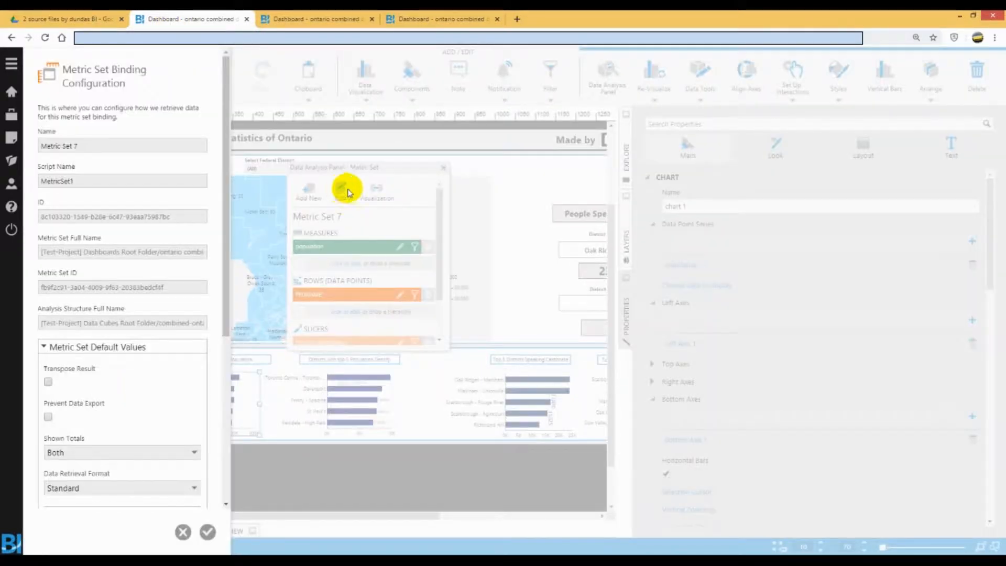
pyautogui.scroll(-5, 206, 328)
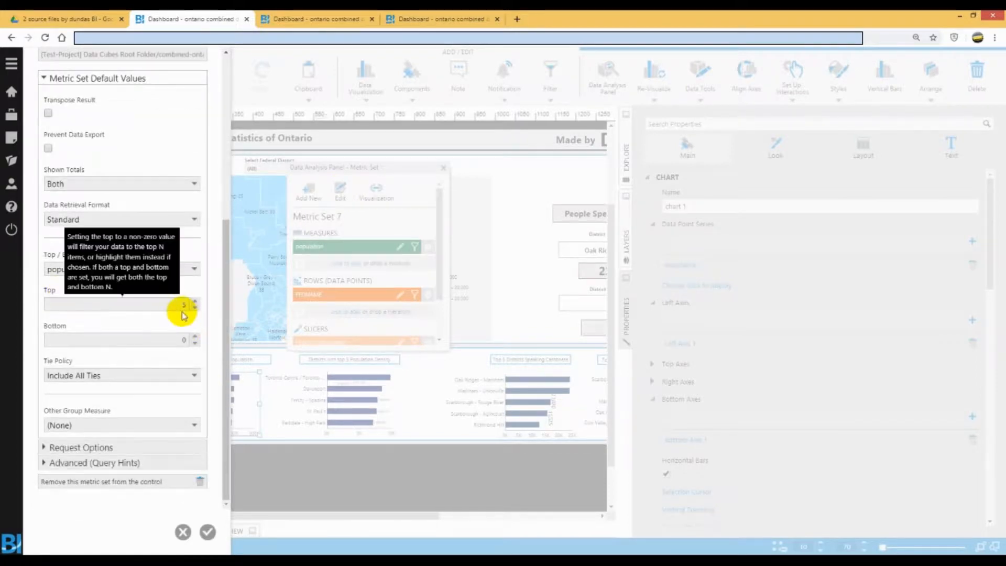
pyautogui.scroll(4, 180, 307)
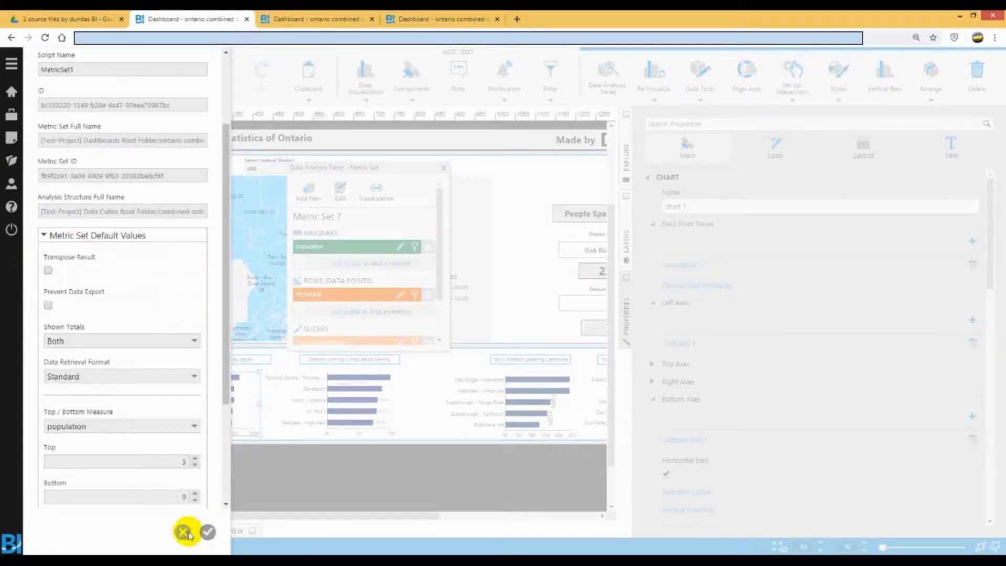
pyautogui.click(208, 532)
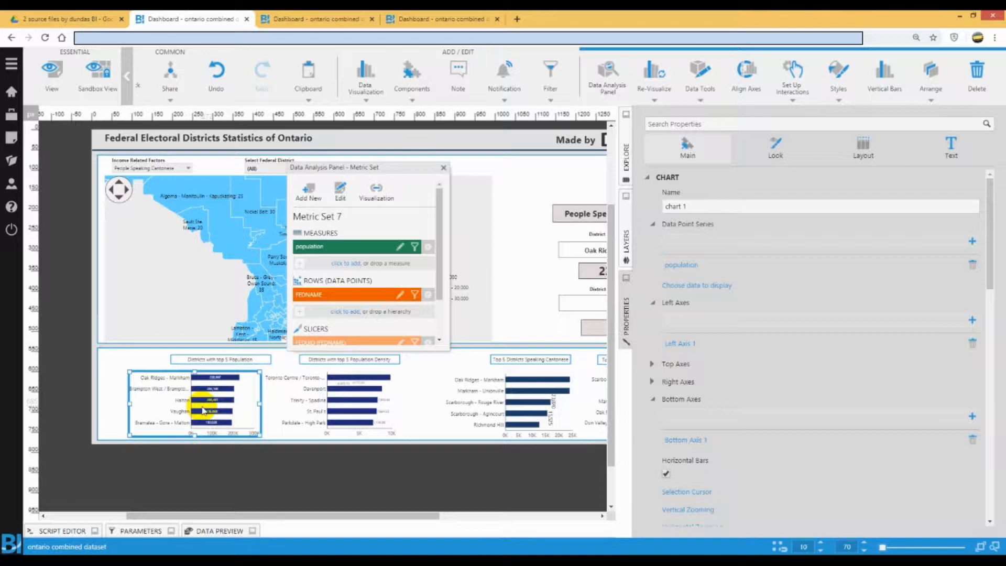
# Inspect the measure, rows and slicers of the top 5 Cantonese-speaking districts chart's metric set, and close its data analysis view
pyautogui.moveTo(400, 516); pyautogui.dragTo(451, 523)
pyautogui.click(218, 382)
pyautogui.click(435, 394)
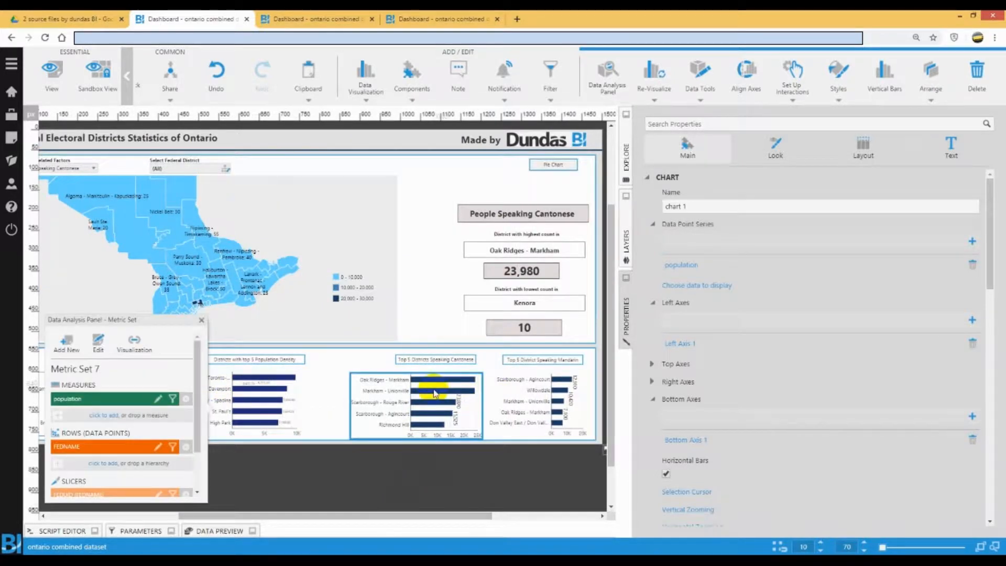
pyautogui.click(608, 70)
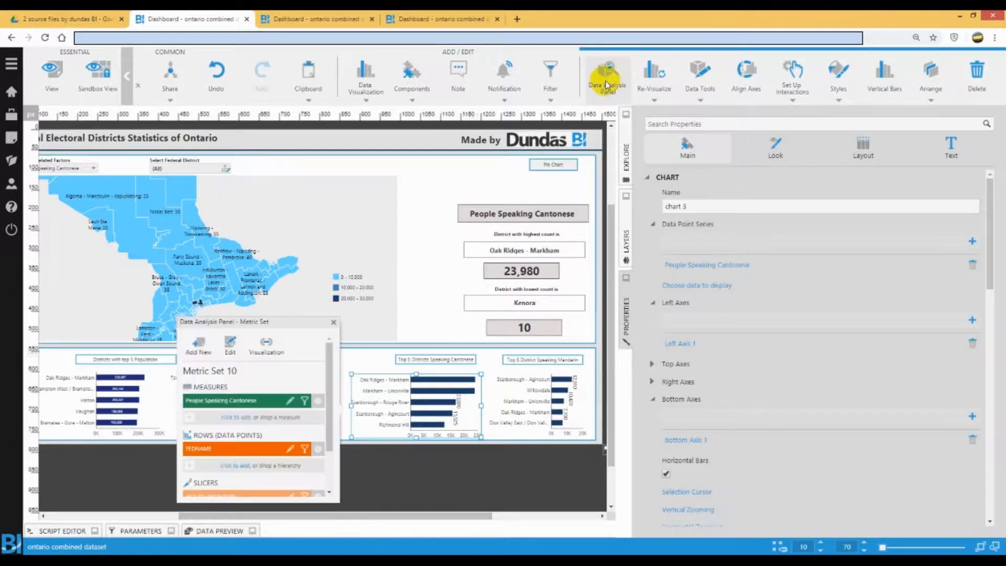
pyautogui.moveTo(268, 325); pyautogui.dragTo(242, 281)
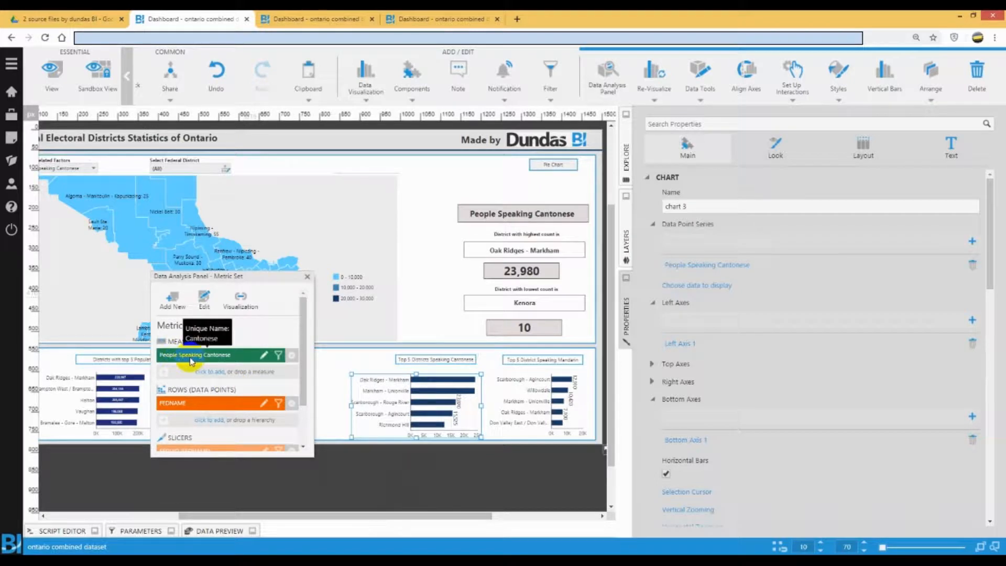
pyautogui.moveTo(302, 348); pyautogui.dragTo(304, 403)
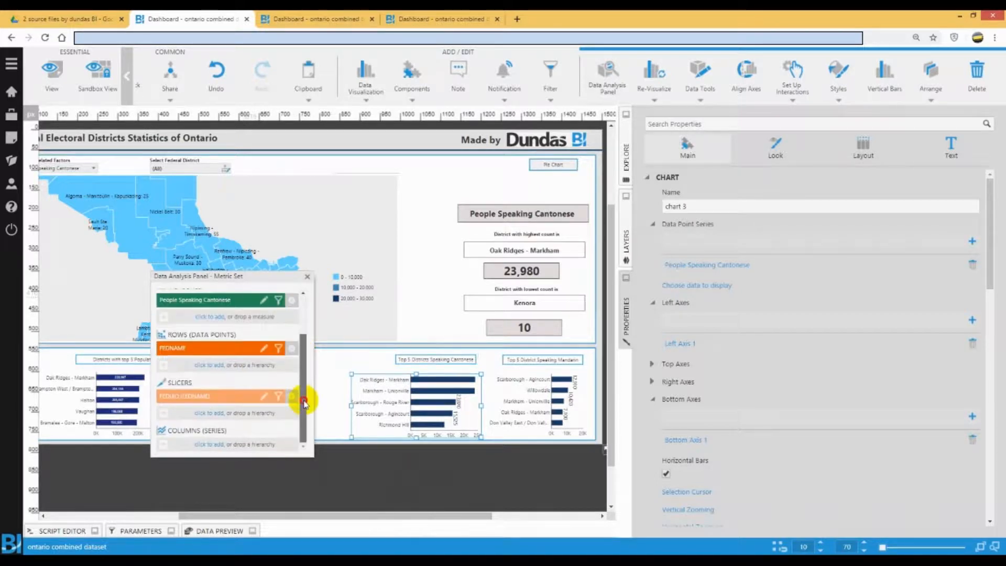
pyautogui.click(308, 278)
# Widen the canvas and select the map, the highest and lowest count labels and the Cantonese chart one after another
pyautogui.moveTo(628, 343); pyautogui.dragTo(723, 337)
pyautogui.moveTo(566, 515); pyautogui.dragTo(532, 515)
pyautogui.click(321, 236)
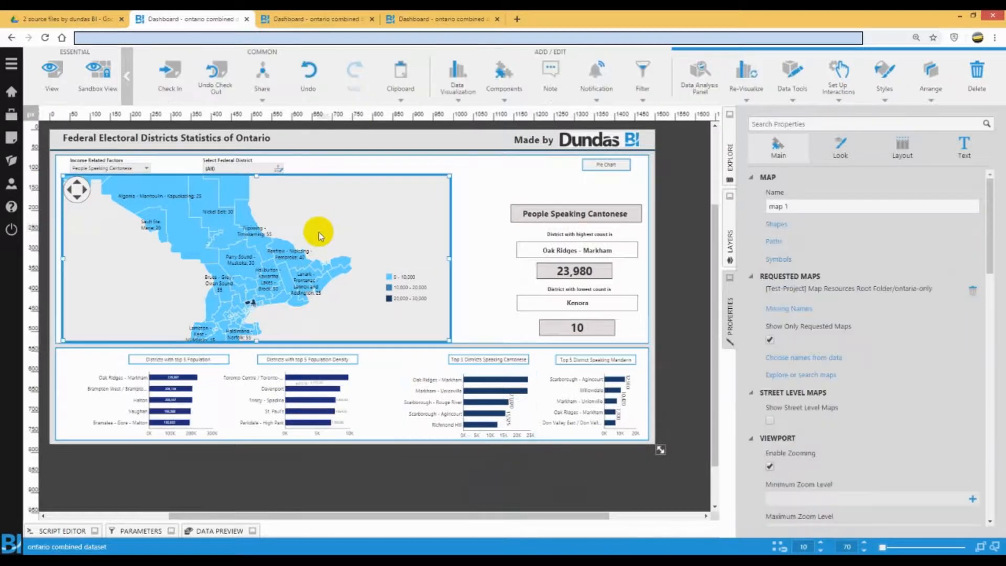
pyautogui.click(598, 214)
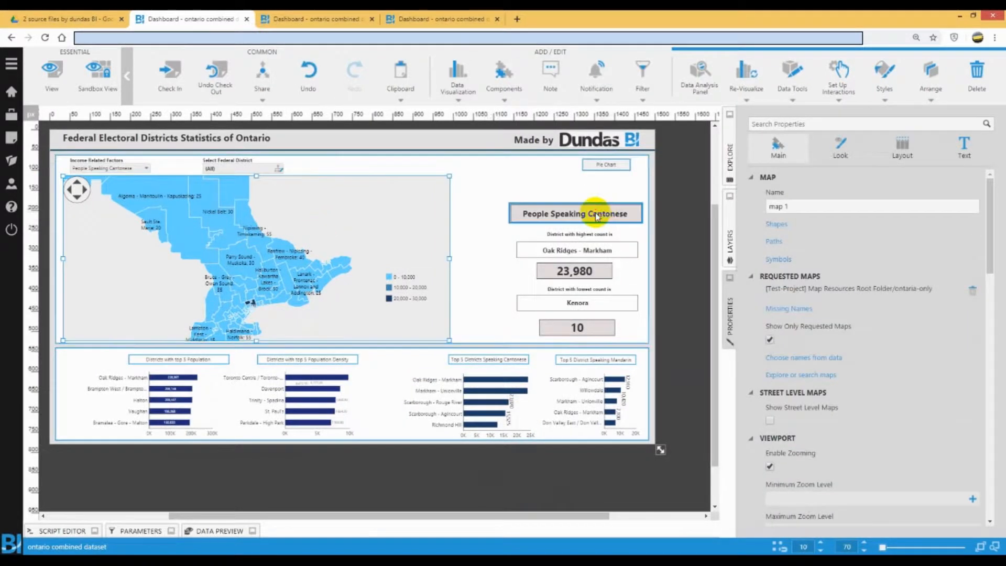
pyautogui.click(593, 271)
pyautogui.click(588, 328)
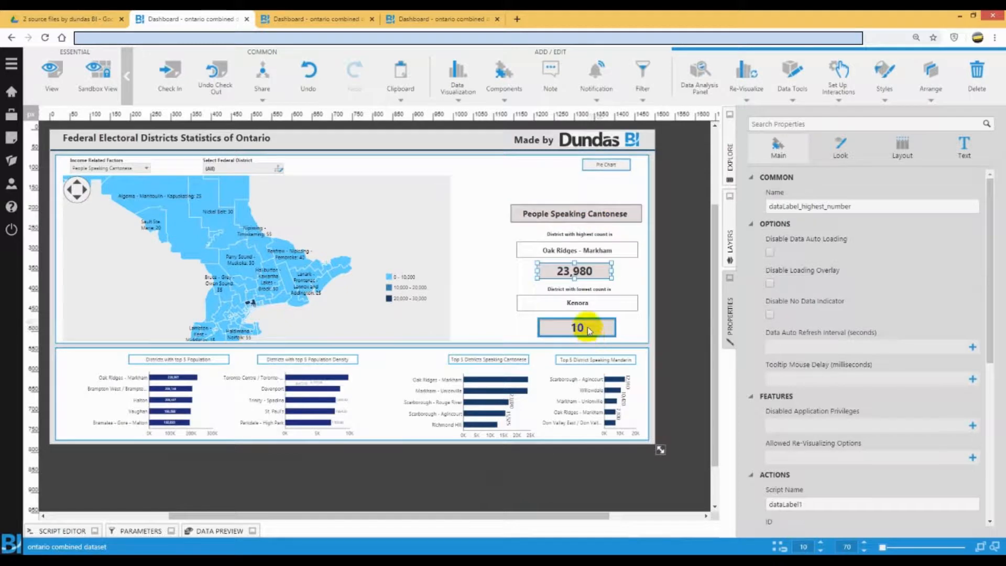
pyautogui.click(496, 392)
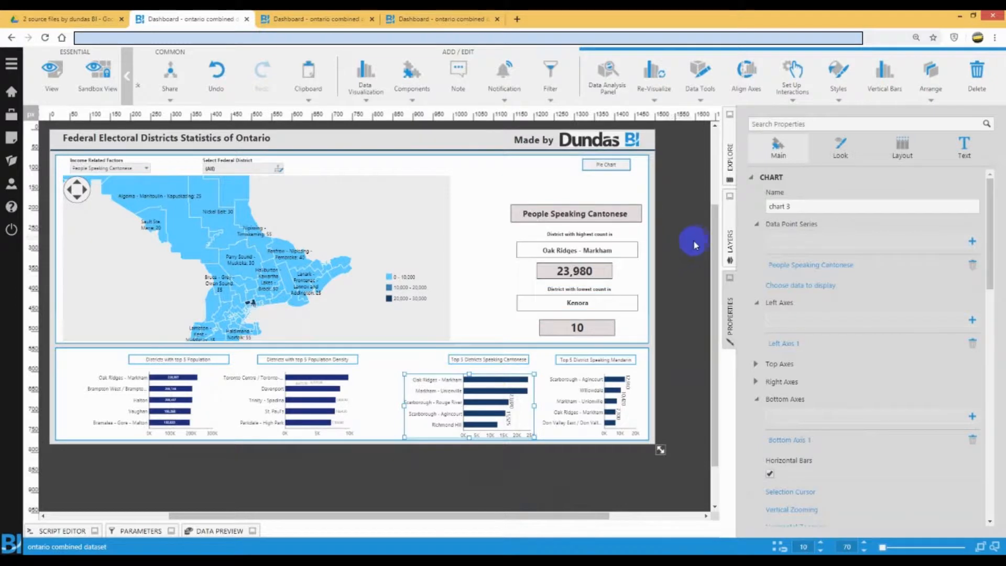
# Open the dashboard's list of layers, hide Layer 1 and make the pie and barchart layer visible
pyautogui.moveTo(719, 237); pyautogui.dragTo(685, 239)
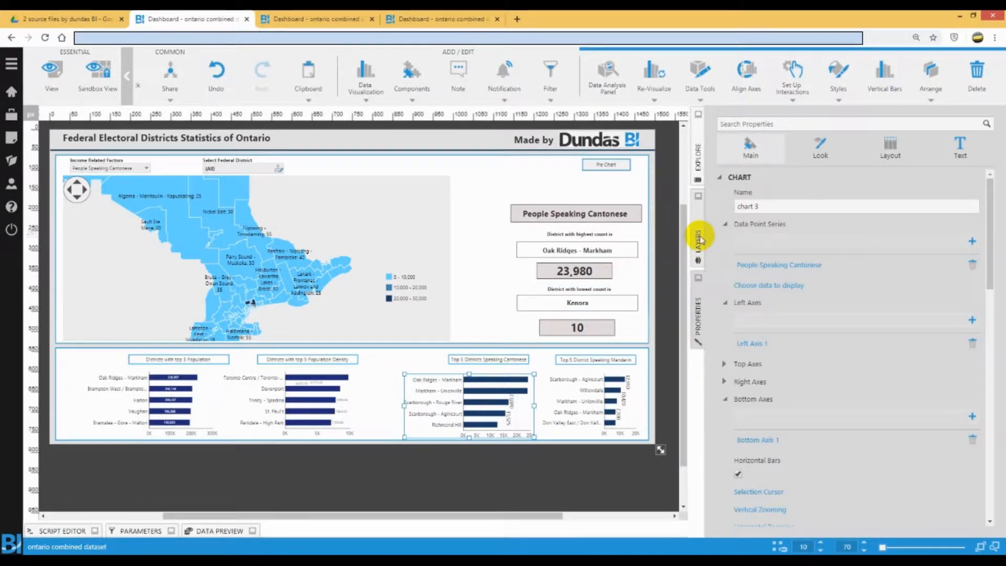
pyautogui.click(700, 240)
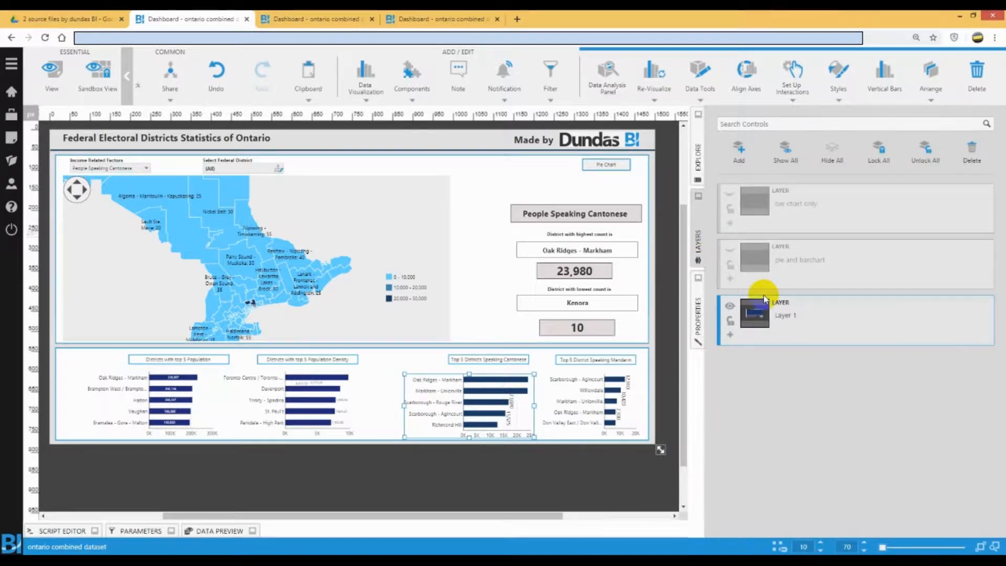
pyautogui.click(732, 310)
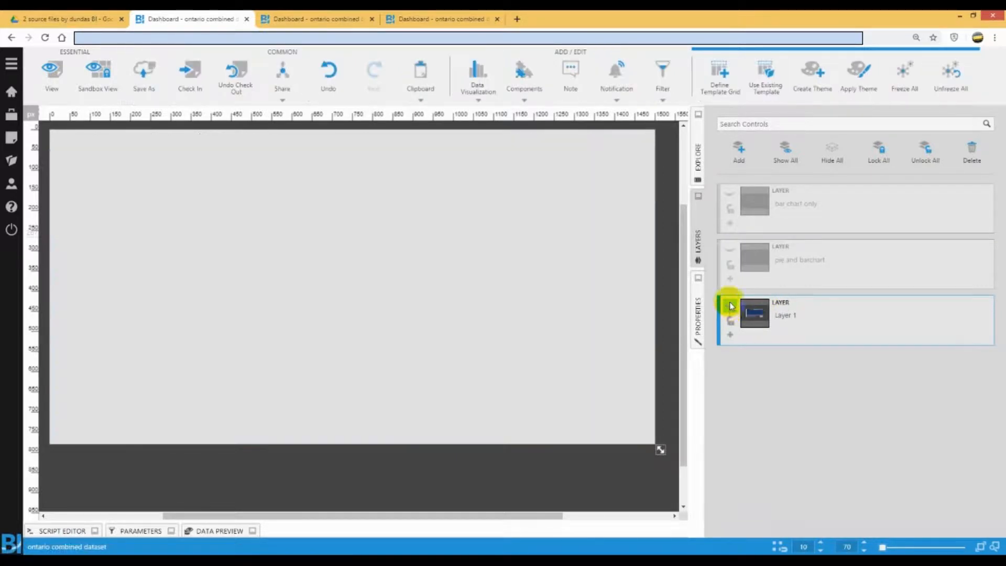
pyautogui.click(731, 250)
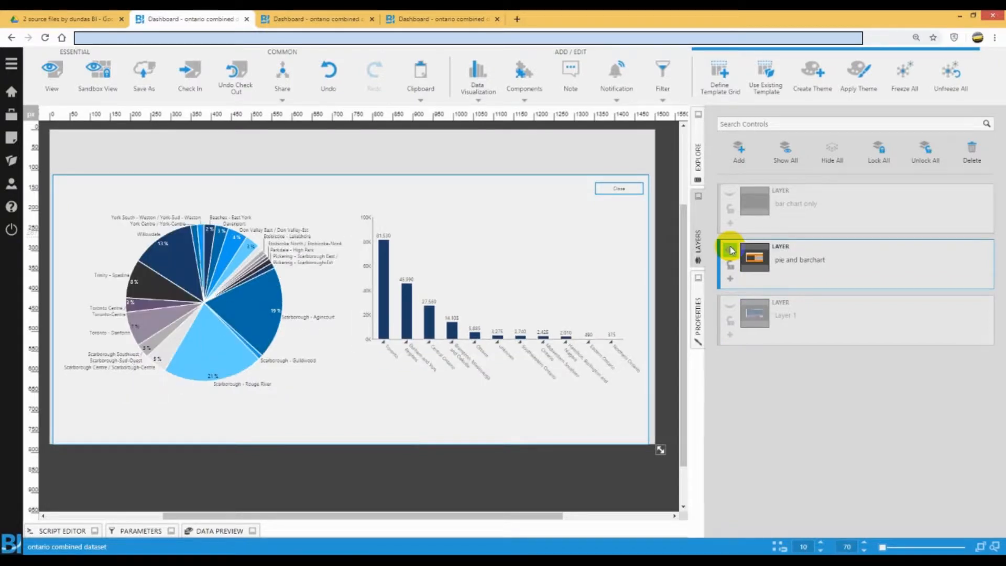
# Select the pie chart and show the data analysis of its metric set
pyautogui.click(260, 331)
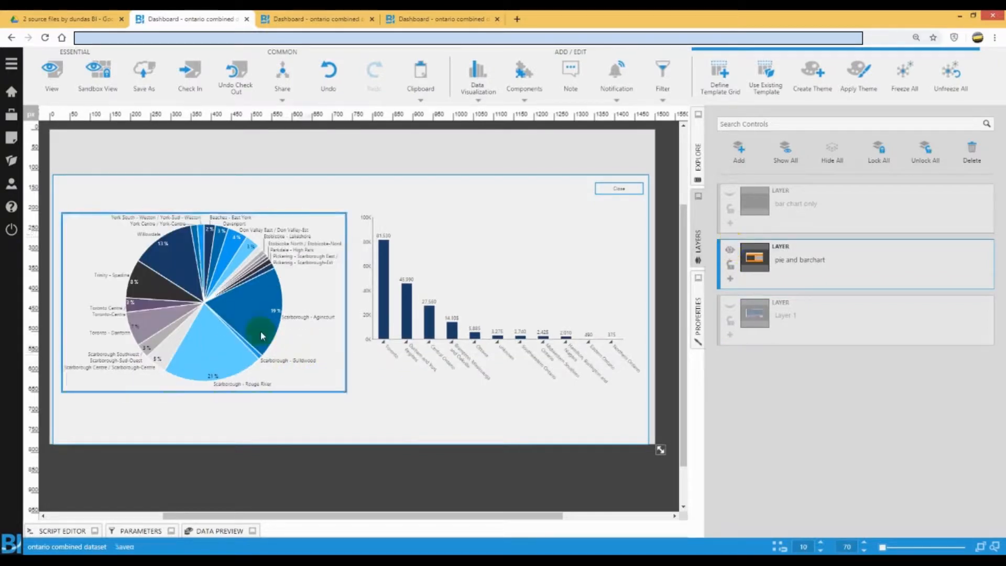
pyautogui.click(226, 319)
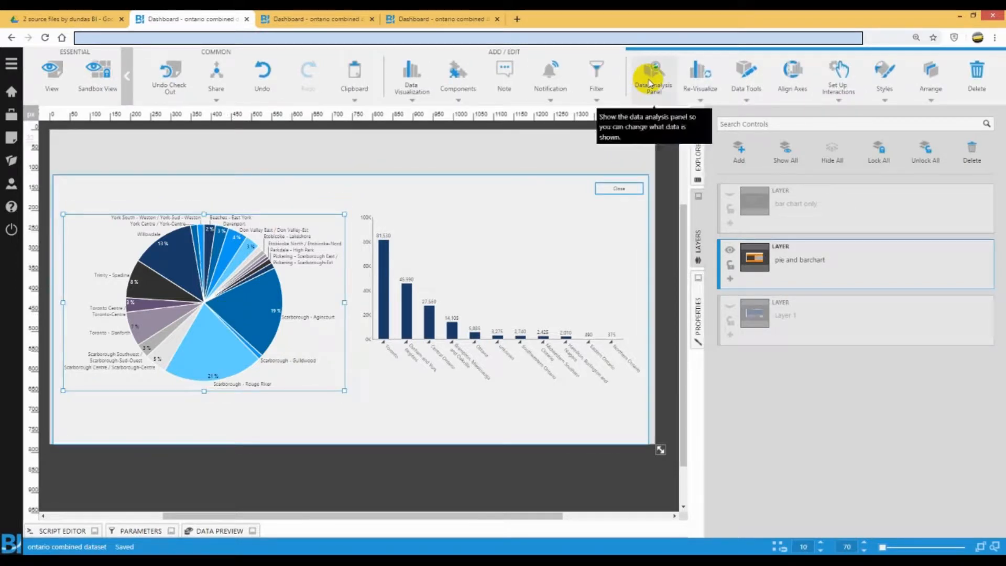
pyautogui.click(650, 84)
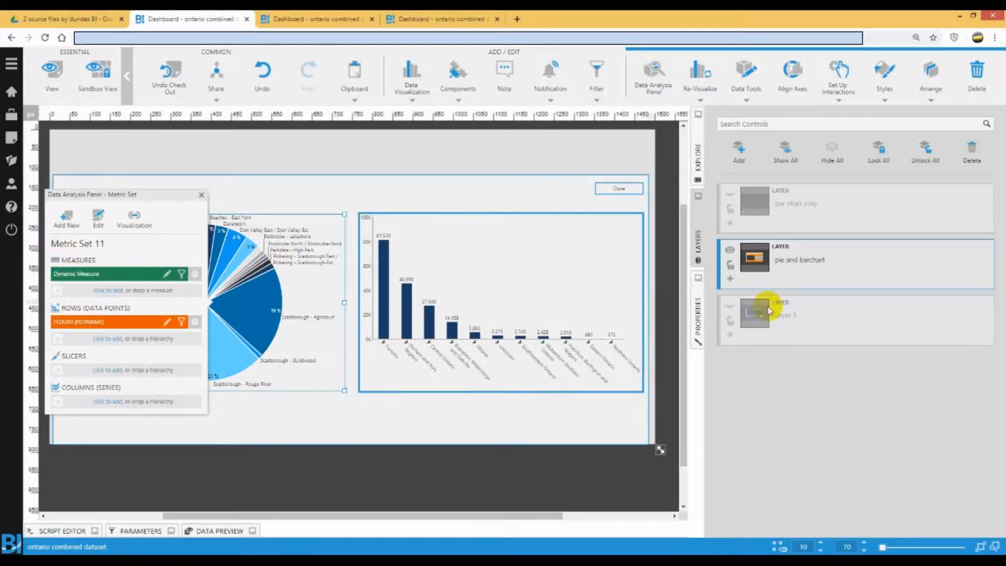
# Make Layer 1 visible again and review the pie chart's Dynamic Measure and FEDUID (FEDNAME) rows alongside the Income Related Factors filter
pyautogui.click(730, 306)
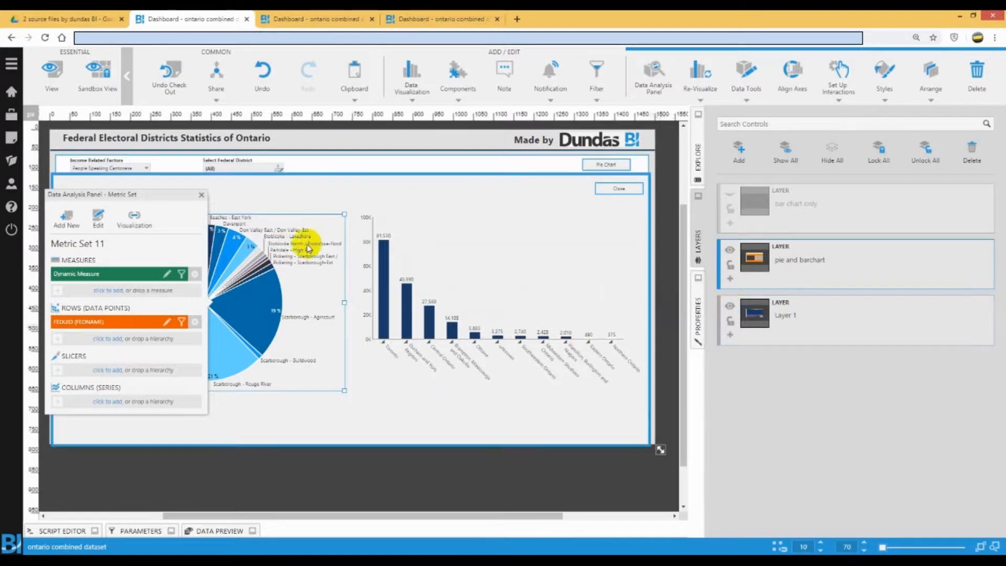
pyautogui.moveTo(104, 198); pyautogui.dragTo(298, 212)
pyautogui.click(116, 167)
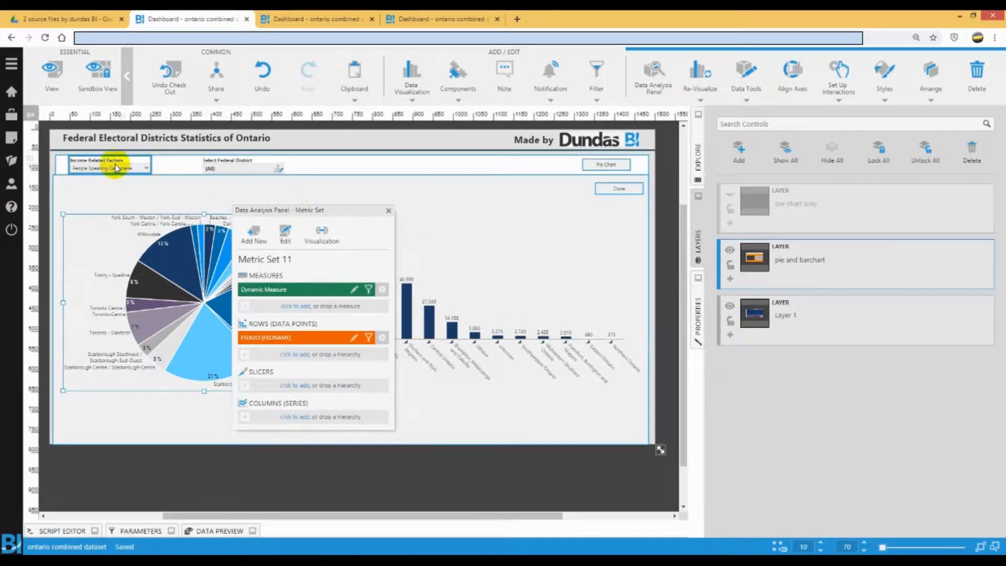
pyautogui.moveTo(281, 212); pyautogui.dragTo(331, 189)
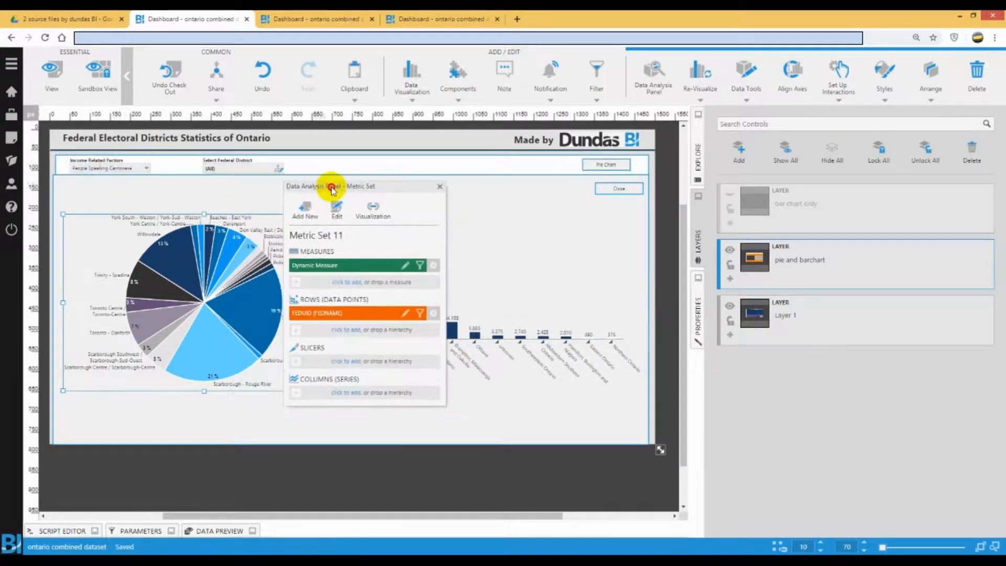
pyautogui.click(322, 311)
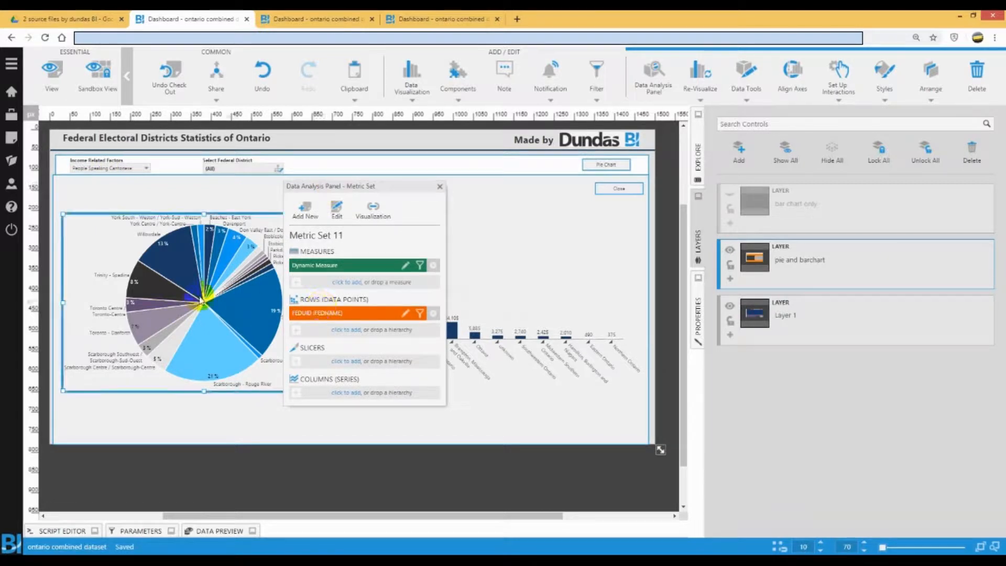
# Select the bar chart beside the pie chart and show the data analysis of its metric set
pyautogui.click(699, 317)
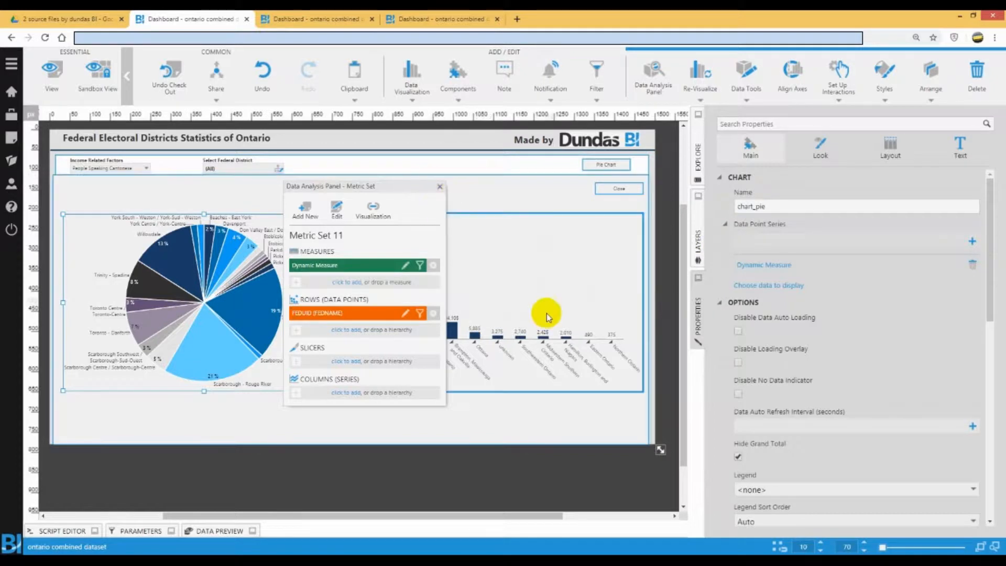
pyautogui.click(547, 318)
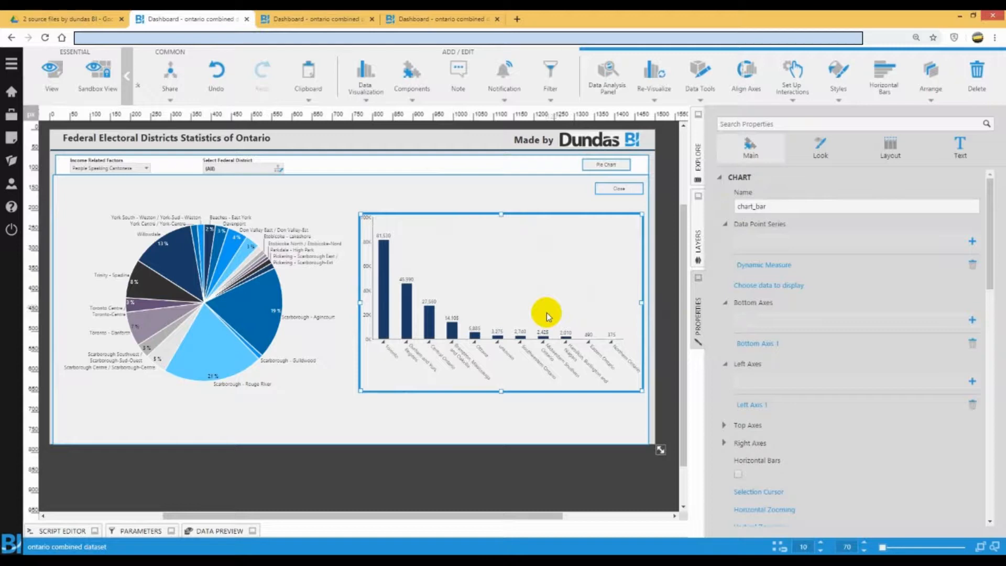
pyautogui.click(608, 86)
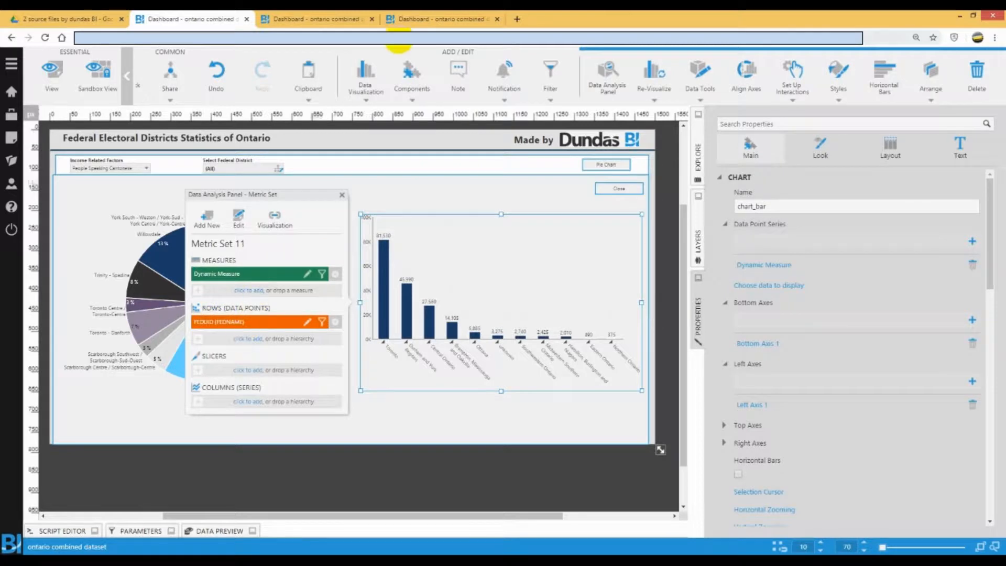
# Examine the levels of the FEDUID (FEDNAME) dimension under combined-ontario in the other dashboard, and return to close the bar chart's data analysis
pyautogui.click(429, 20)
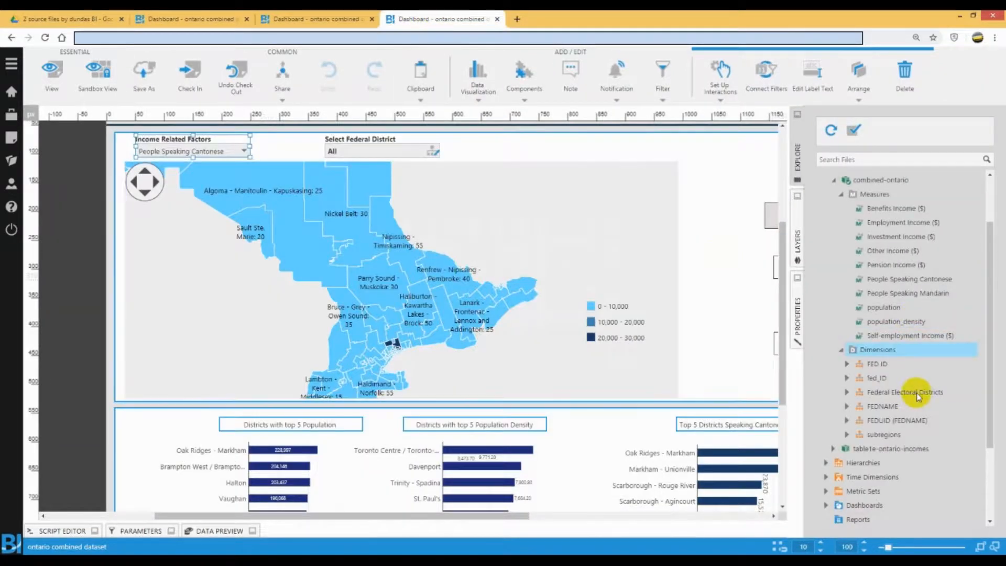
pyautogui.click(847, 421)
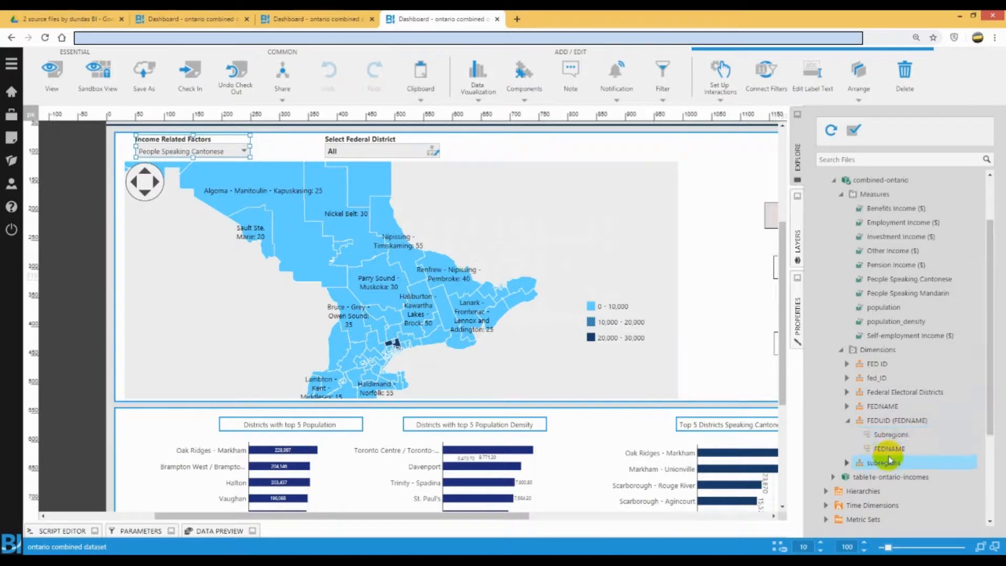
pyautogui.click(338, 19)
pyautogui.click(195, 19)
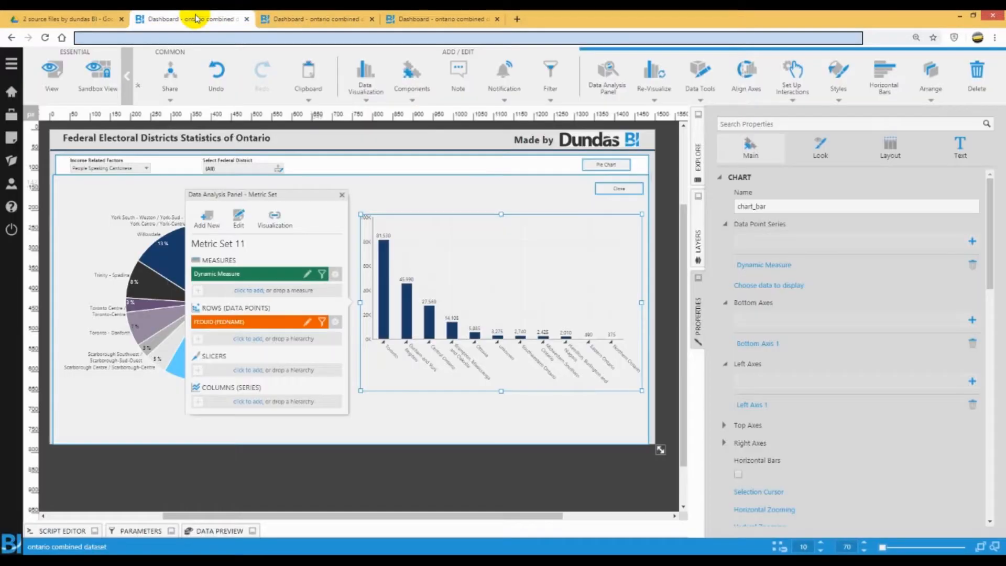
pyautogui.click(342, 195)
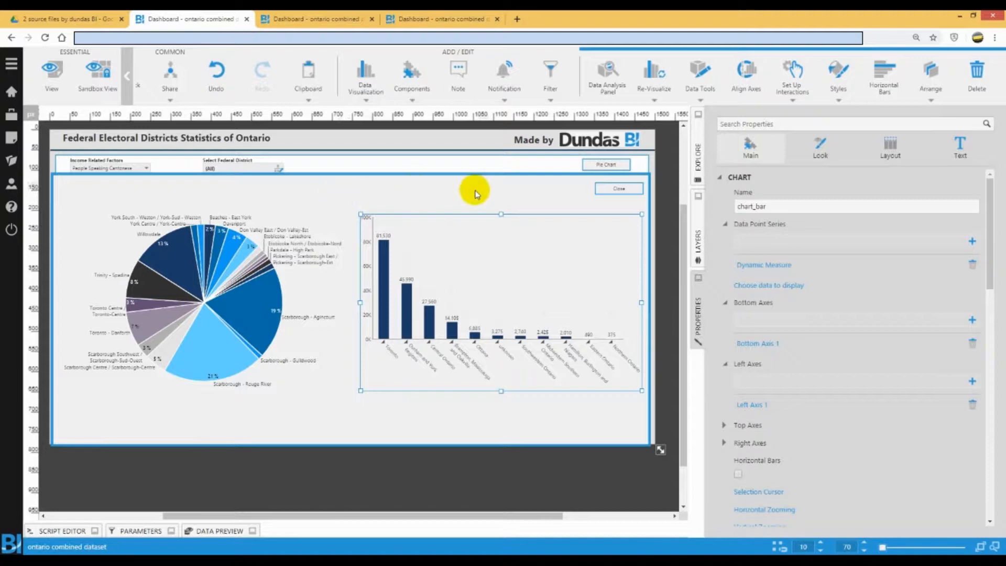
# Select the Close button and examine which layers its changeLayer 1 click action hides and shows
pyautogui.click(673, 188)
pyautogui.click(622, 188)
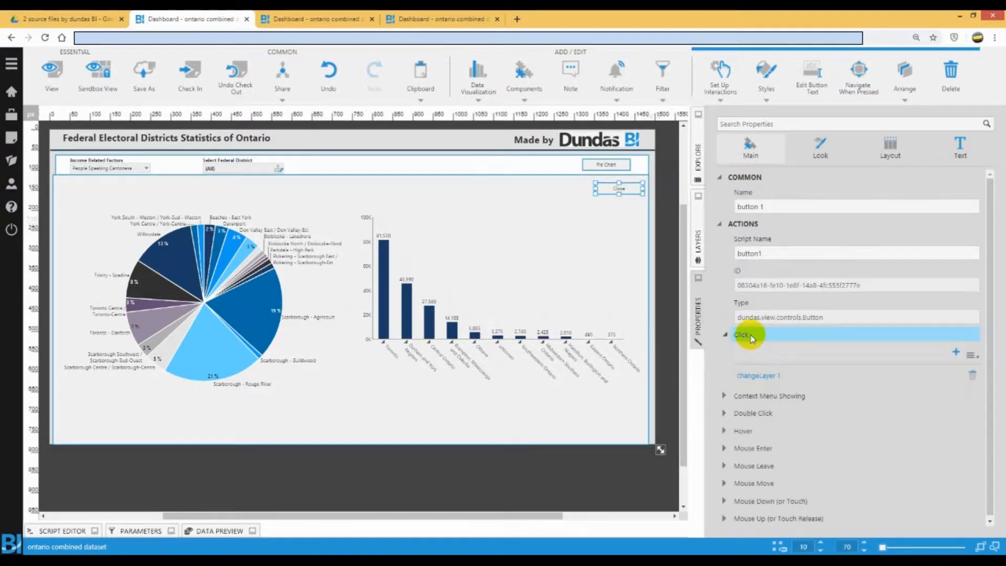
pyautogui.doubleClick(757, 376)
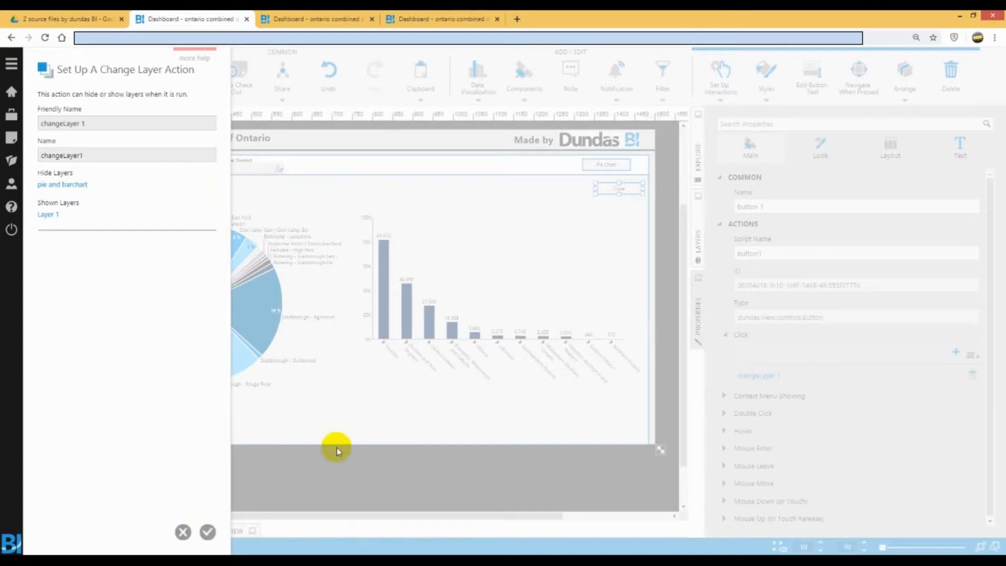
pyautogui.click(208, 532)
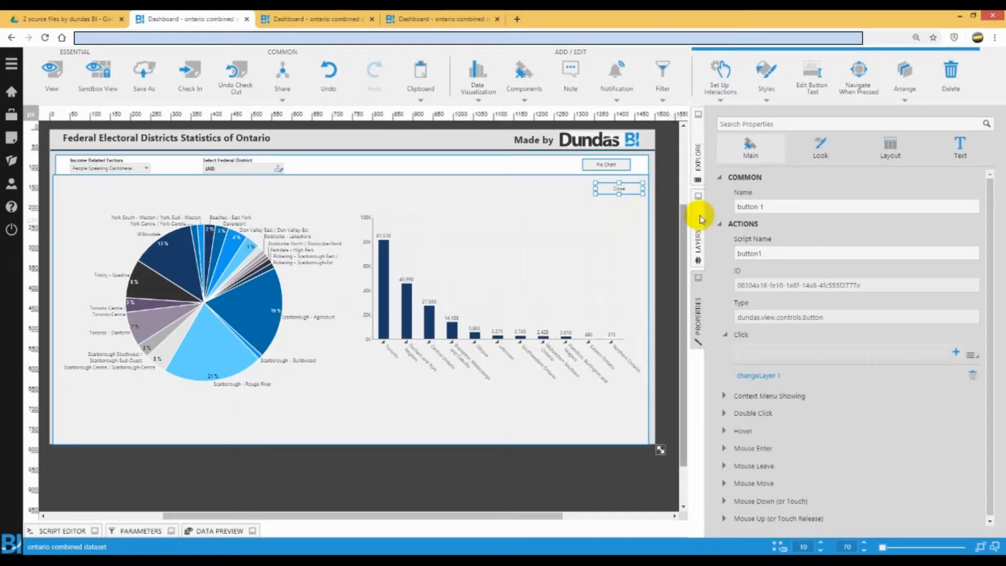
# Hide the pie and barchart layer in the list of layers, leaving Layer 1 on the canvas
pyautogui.click(697, 233)
pyautogui.click(729, 250)
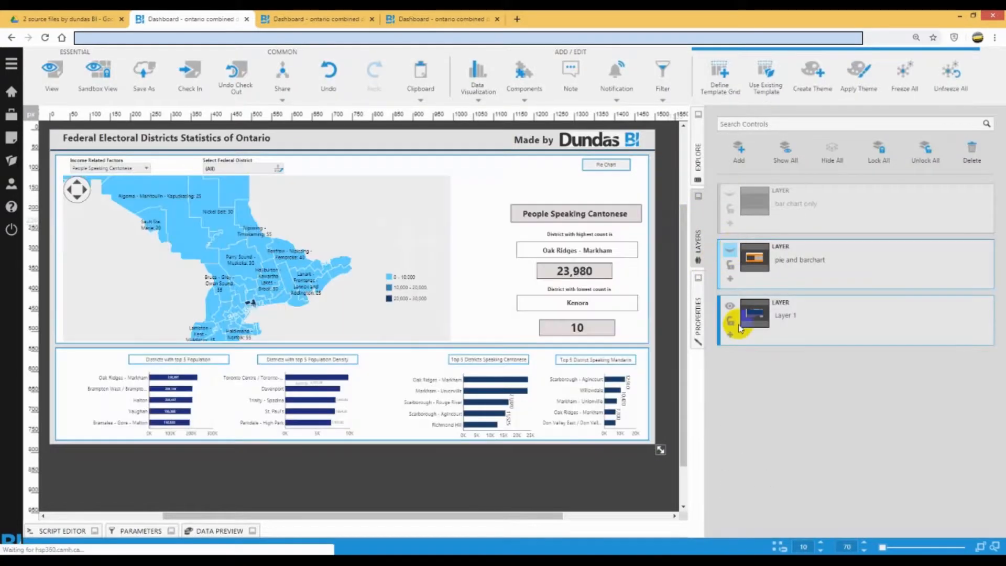
pyautogui.click(805, 317)
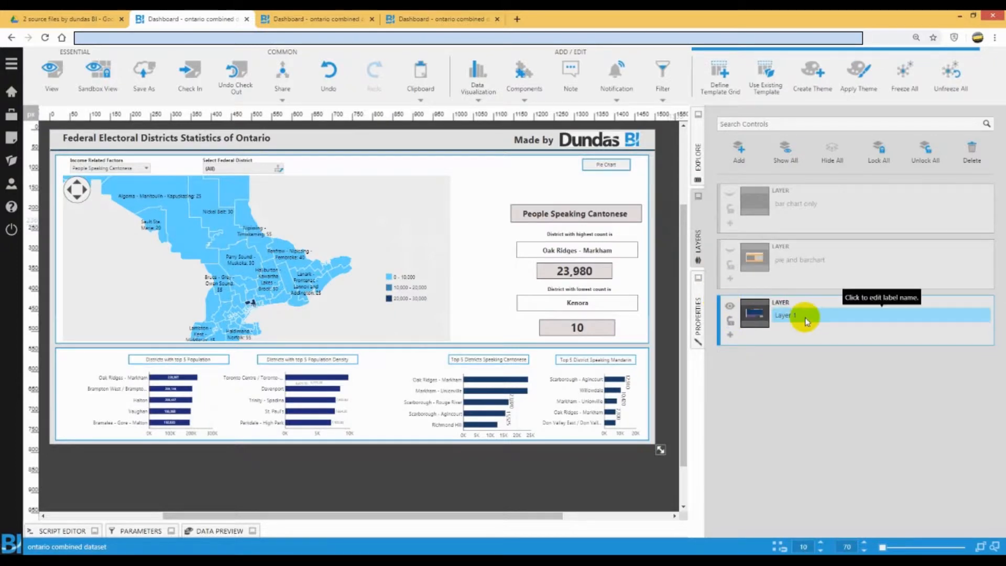
# Examine the hidden and shown layers in the Pie Chart button's changeLayer 2 click action, and leave it without saving
pyautogui.click(608, 166)
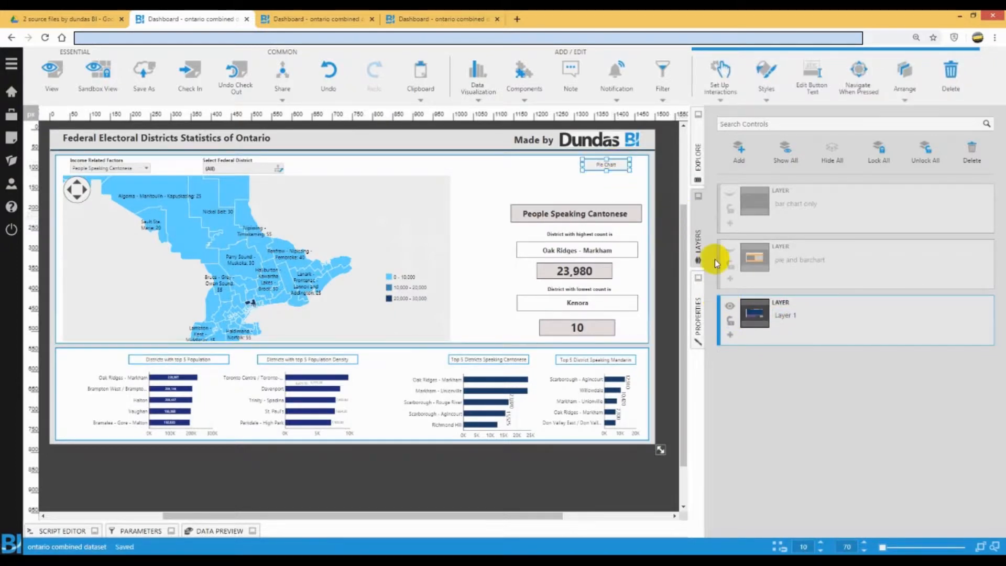
pyautogui.click(698, 314)
pyautogui.click(746, 337)
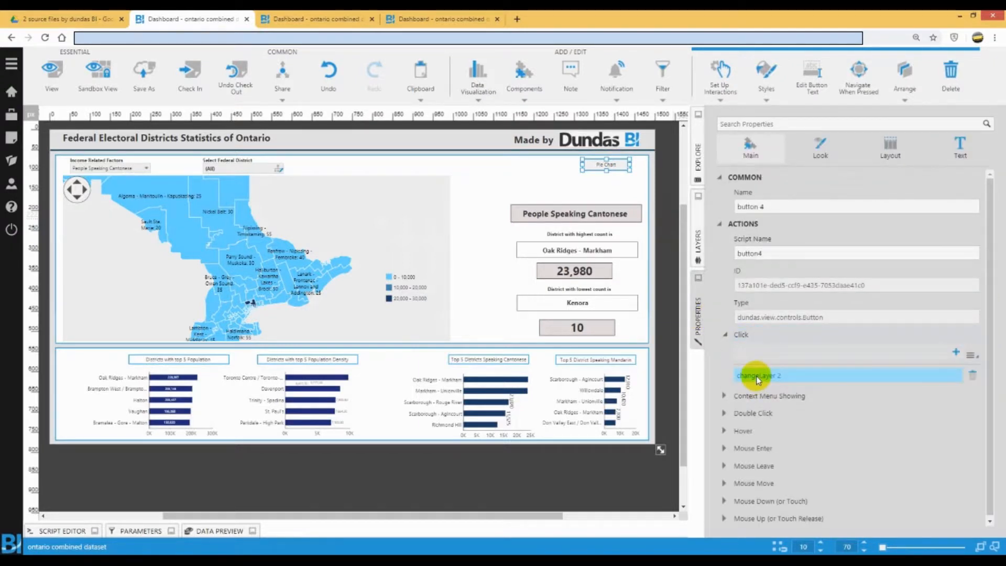
pyautogui.click(756, 377)
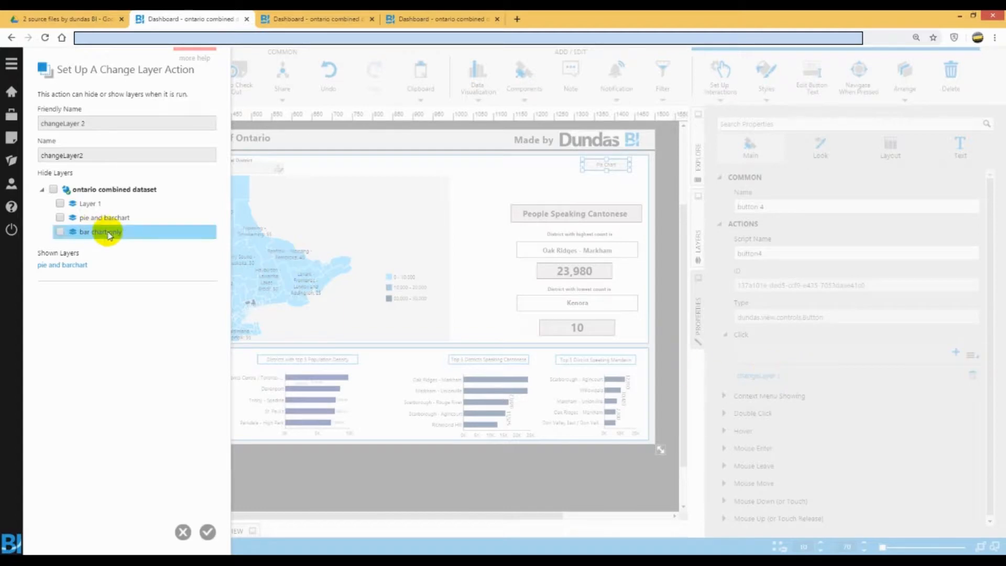
pyautogui.click(68, 264)
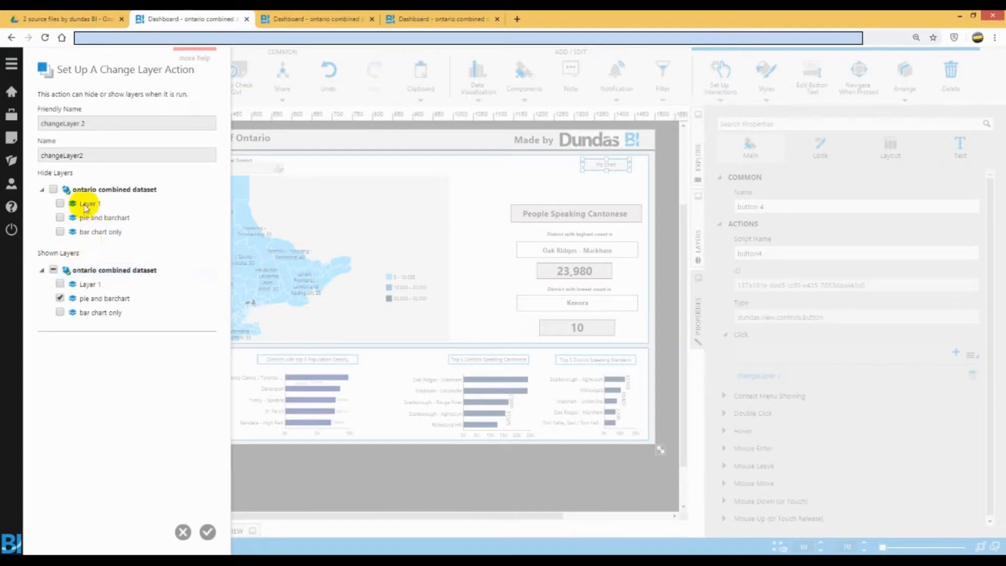
pyautogui.click(108, 231)
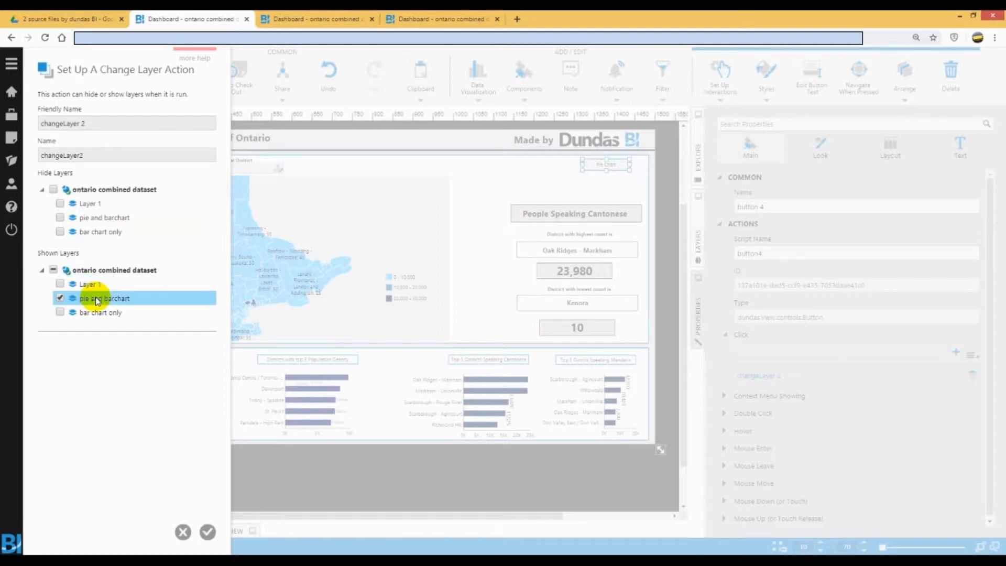
pyautogui.click(183, 532)
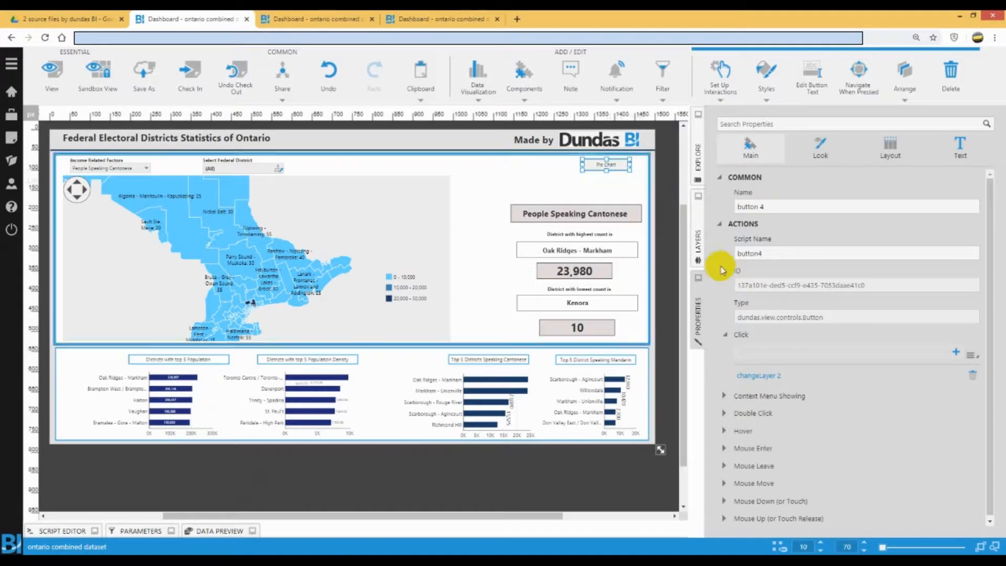
# Make the pie and barchart layer visible over Layer 1 and hide it again
pyautogui.click(699, 245)
pyautogui.click(730, 250)
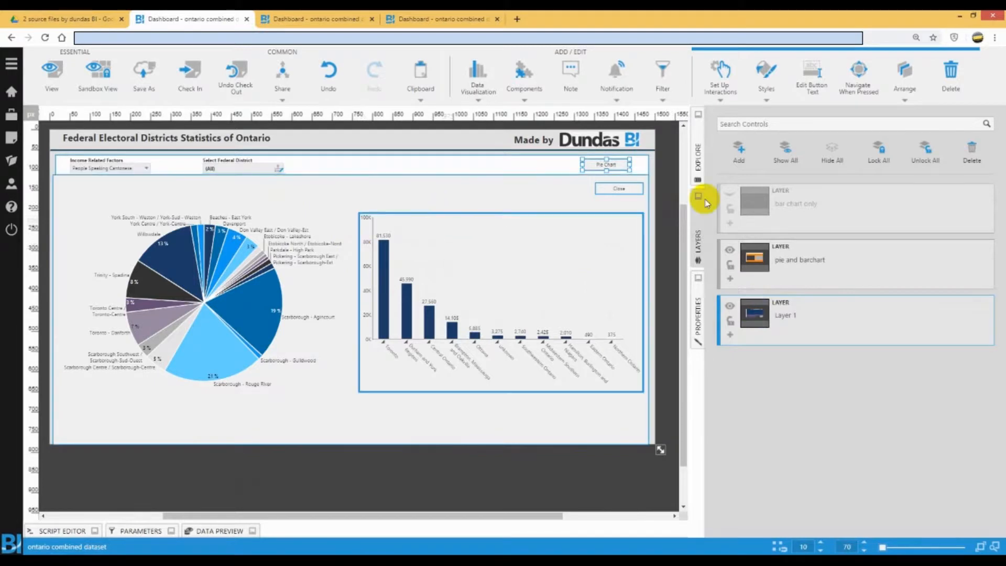
pyautogui.click(729, 252)
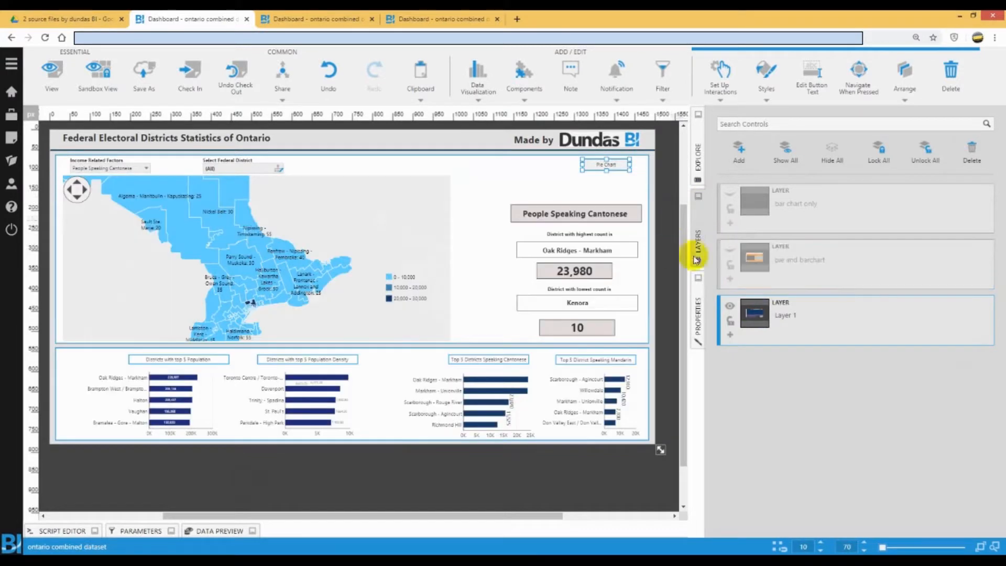
# Review the dashboard's view parameters and point out the Income Related Factors filter
pyautogui.click(141, 531)
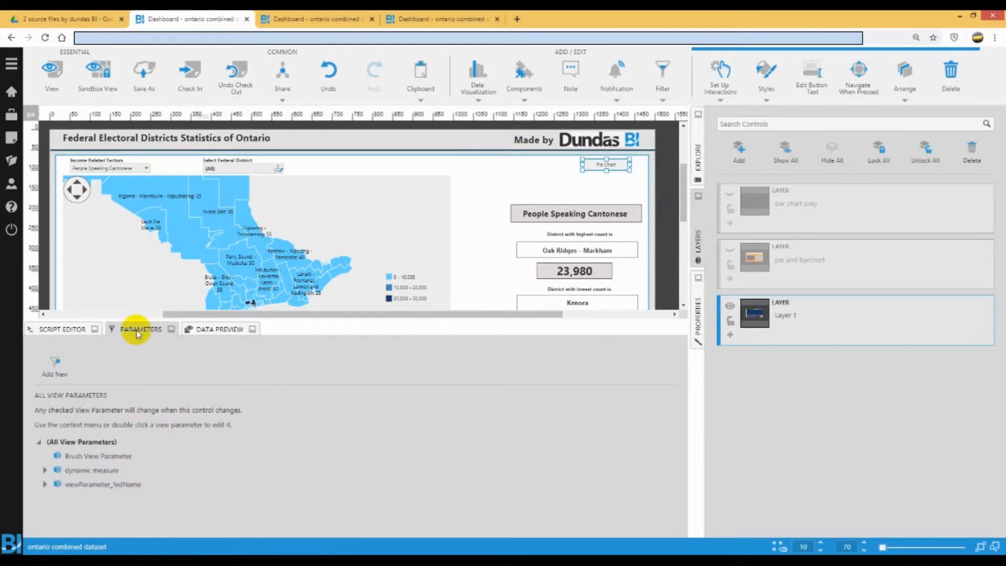
pyautogui.click(136, 331)
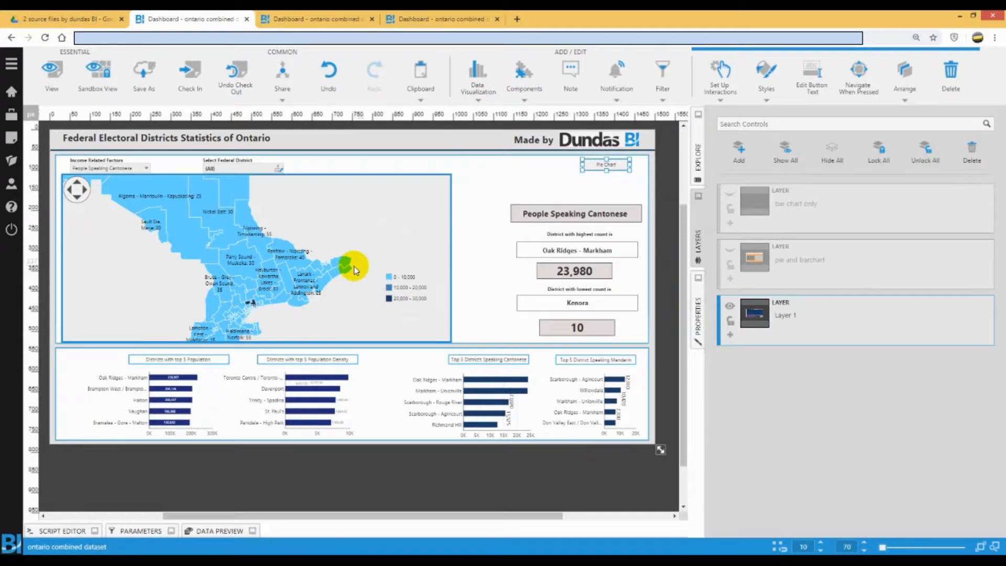
pyautogui.click(98, 168)
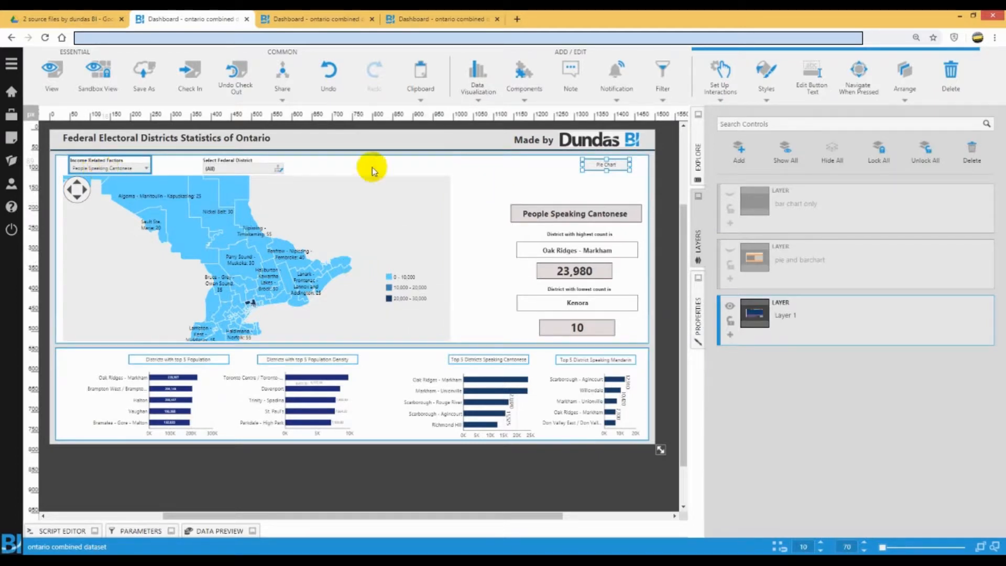
# Add a Dynamic Element filter to the dashboard and move its settings clear of the Income Related Factors filter
pyautogui.click(536, 77)
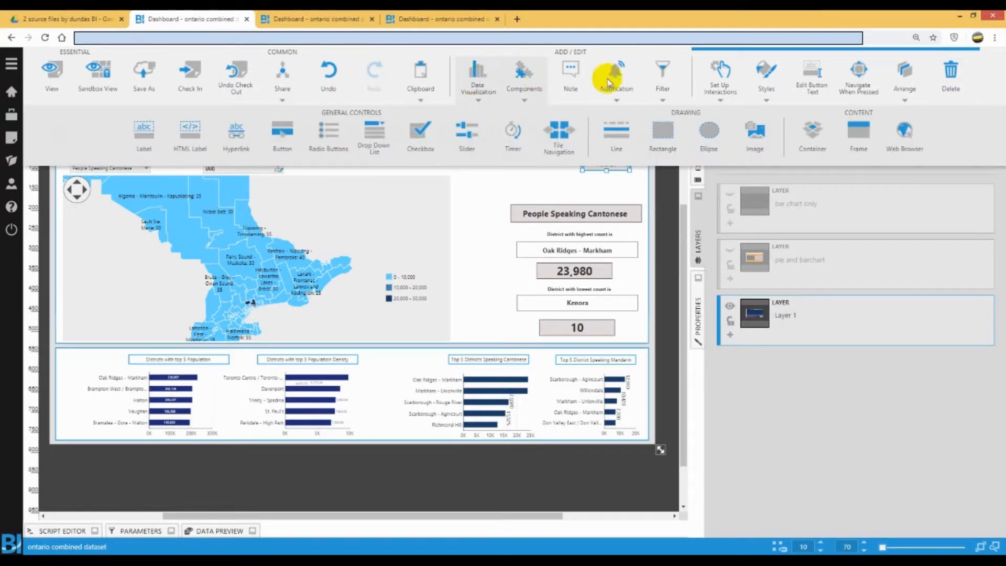
pyautogui.click(663, 78)
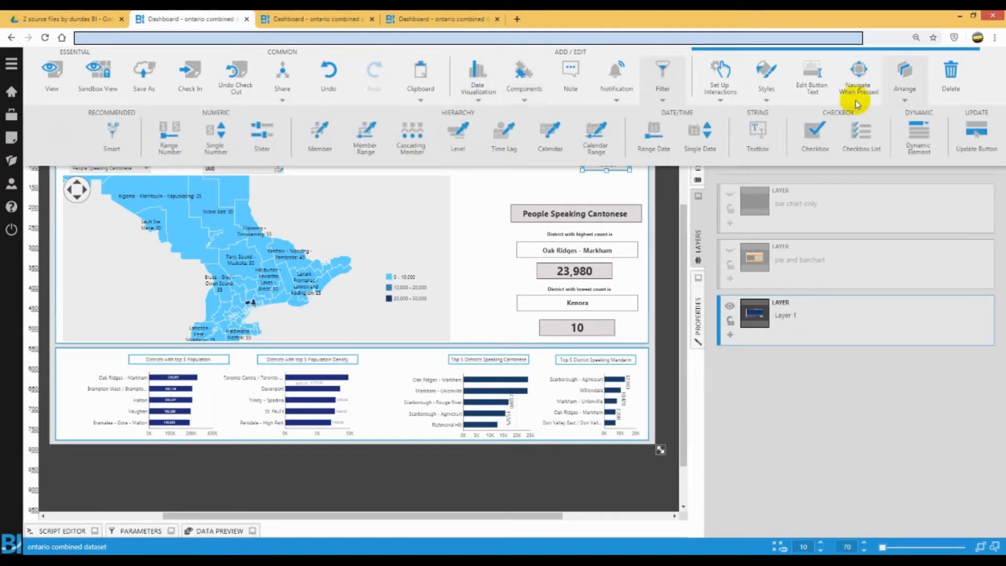
pyautogui.click(929, 127)
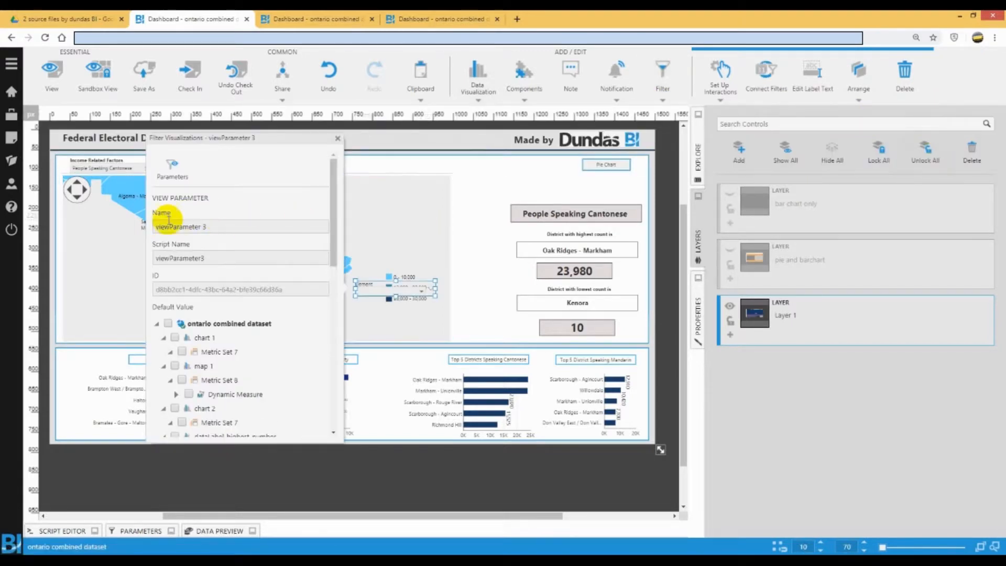
pyautogui.moveTo(161, 138); pyautogui.dragTo(265, 139)
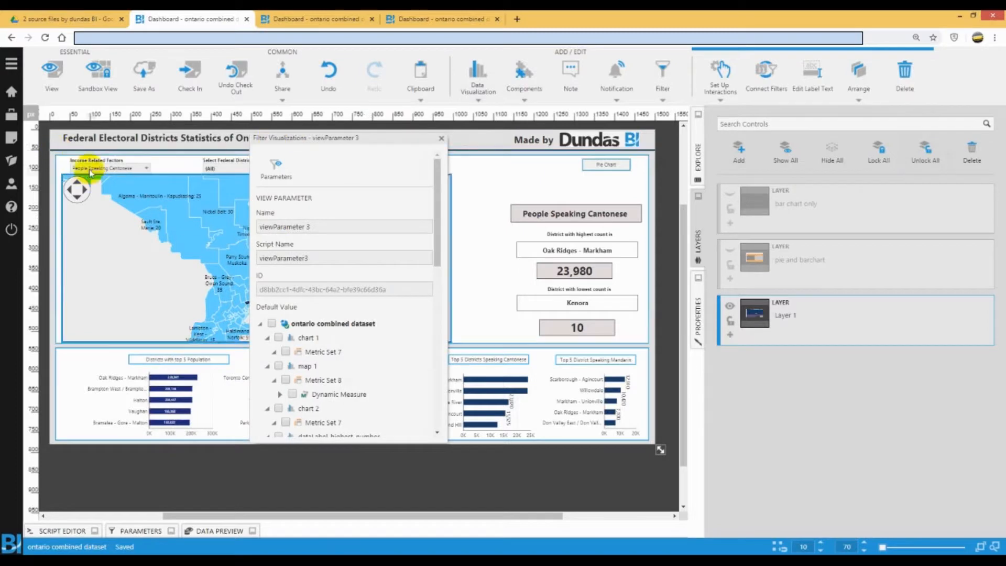
# Connect the new filter to the Dynamic Measure of map 1, dataLabel_highest_number and dataLabel_highest_name, and review the remaining visualizations
pyautogui.click(438, 206)
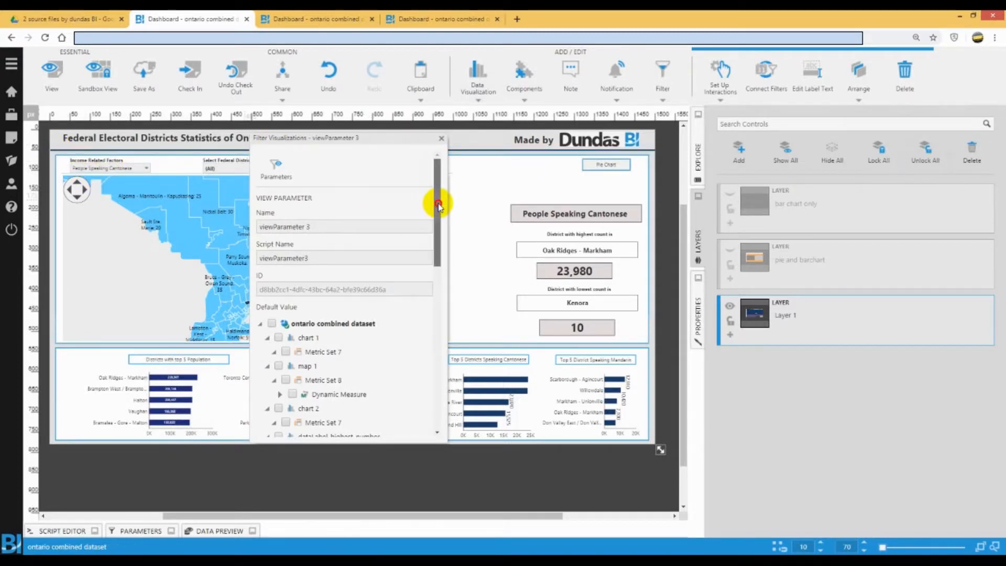
pyautogui.moveTo(438, 206); pyautogui.dragTo(434, 240)
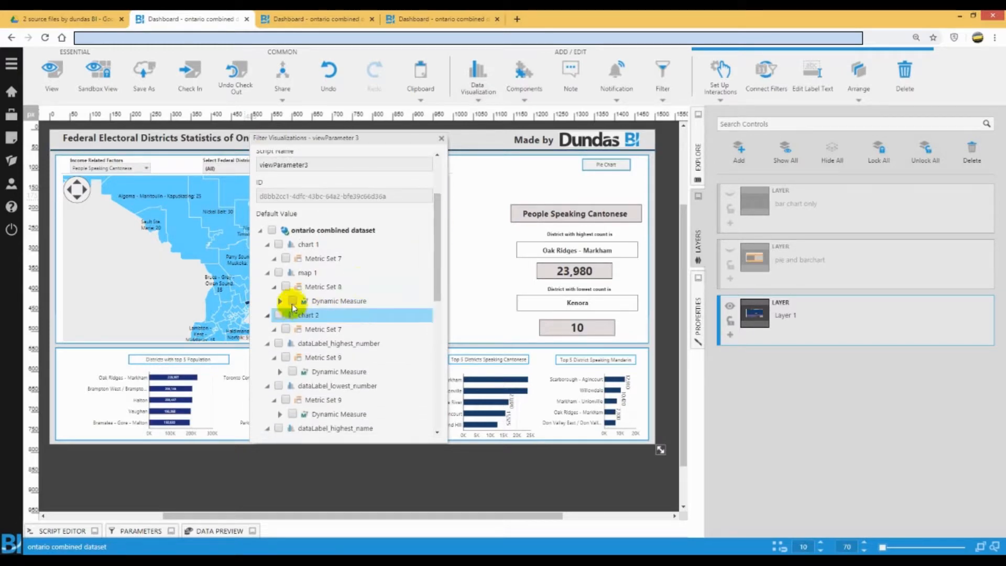
pyautogui.click(291, 303)
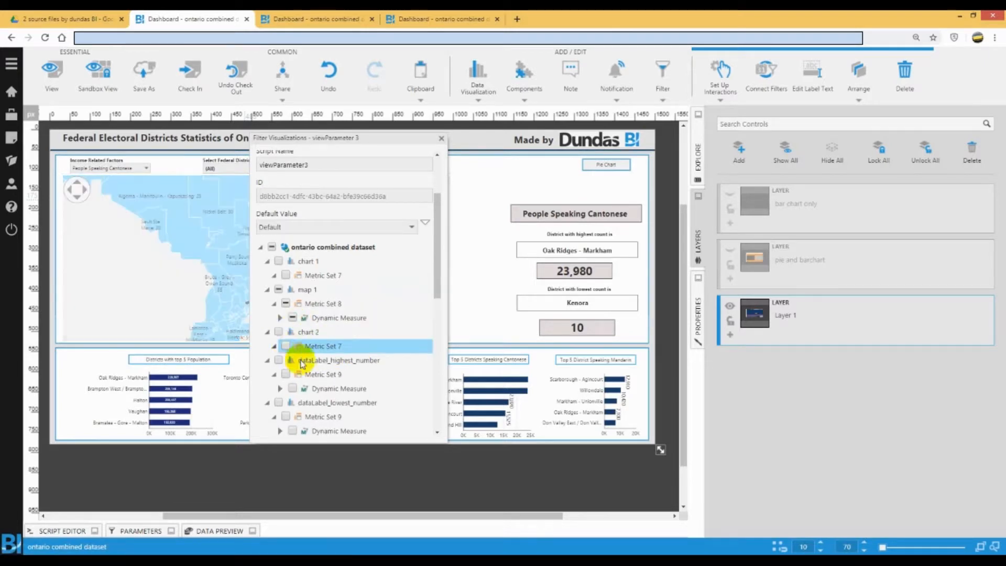
pyautogui.click(301, 361)
pyautogui.scroll(-3, 302, 367)
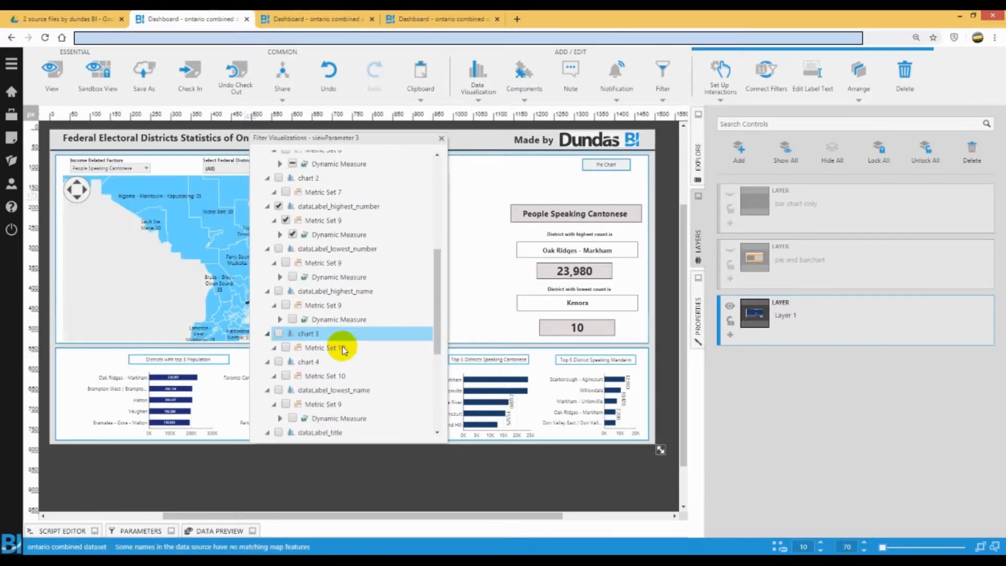
pyautogui.click(292, 319)
pyautogui.scroll(-3, 354, 349)
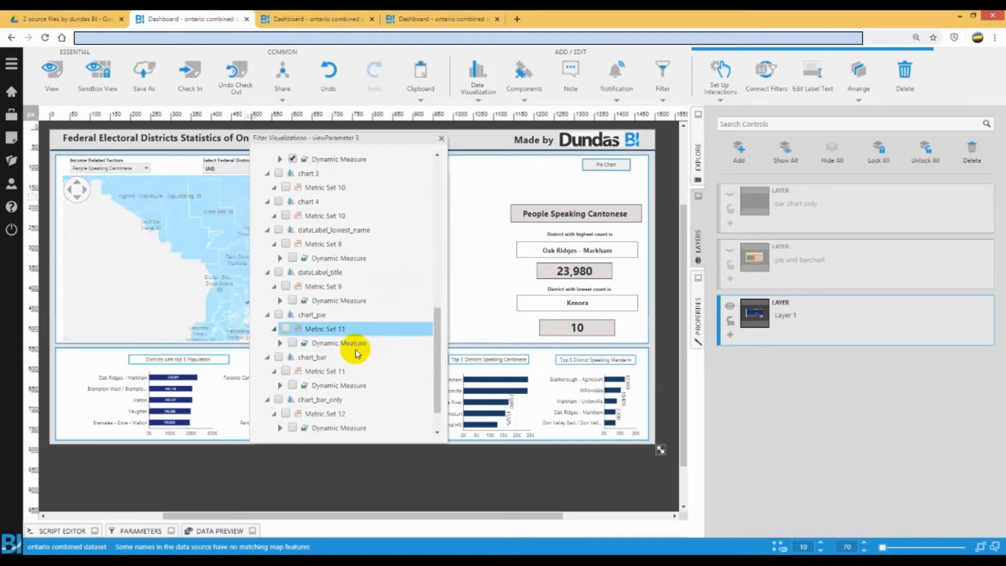
# Close the filter settings and delete the new Dynamic Element filter together with its associated view parameter
pyautogui.click(442, 138)
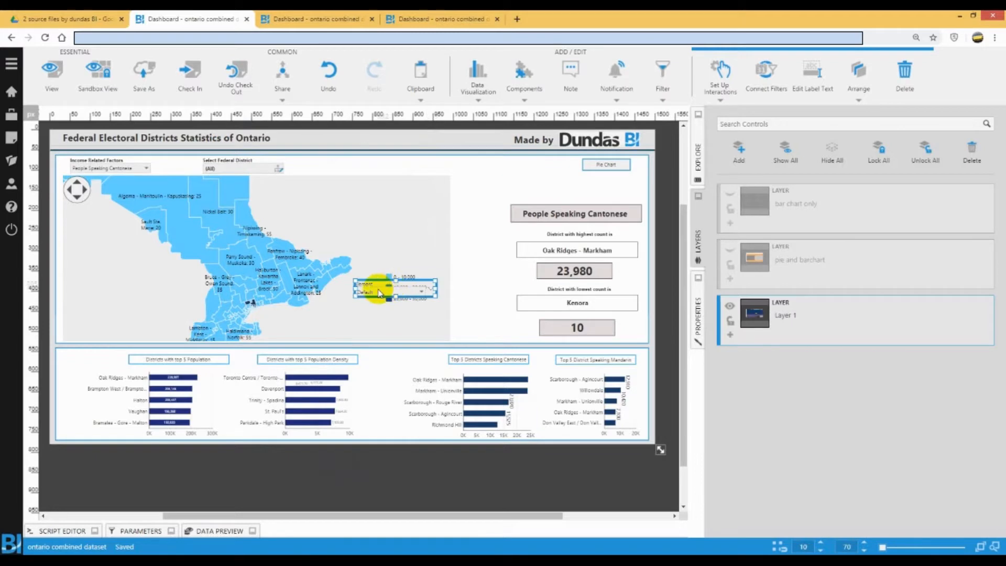
pyautogui.press('Delete')
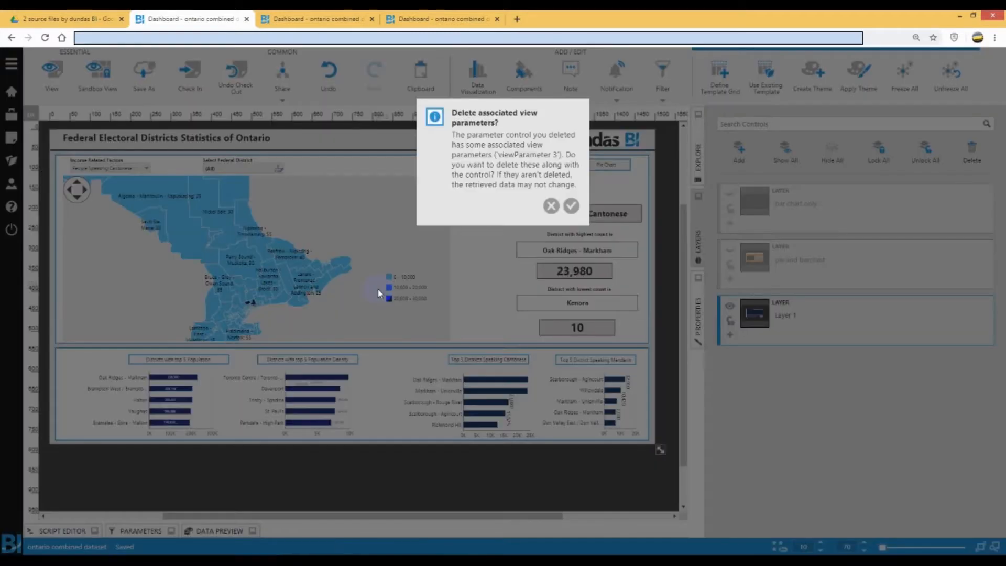
pyautogui.click(573, 205)
pyautogui.click(246, 167)
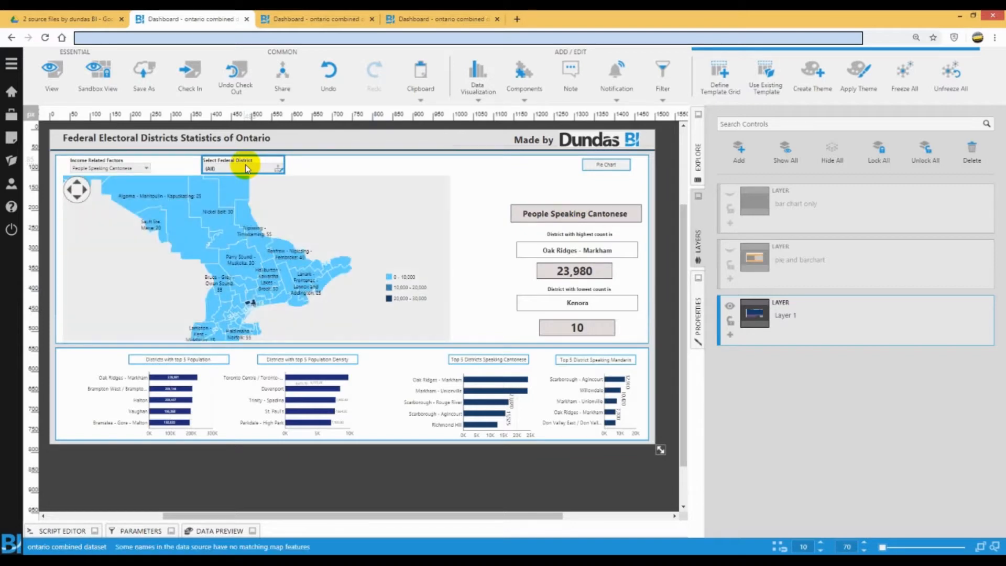
# Add a Member filter to the dashboard and connect it to FEDNAME in Metric Set 7 of chart 2
pyautogui.click(272, 167)
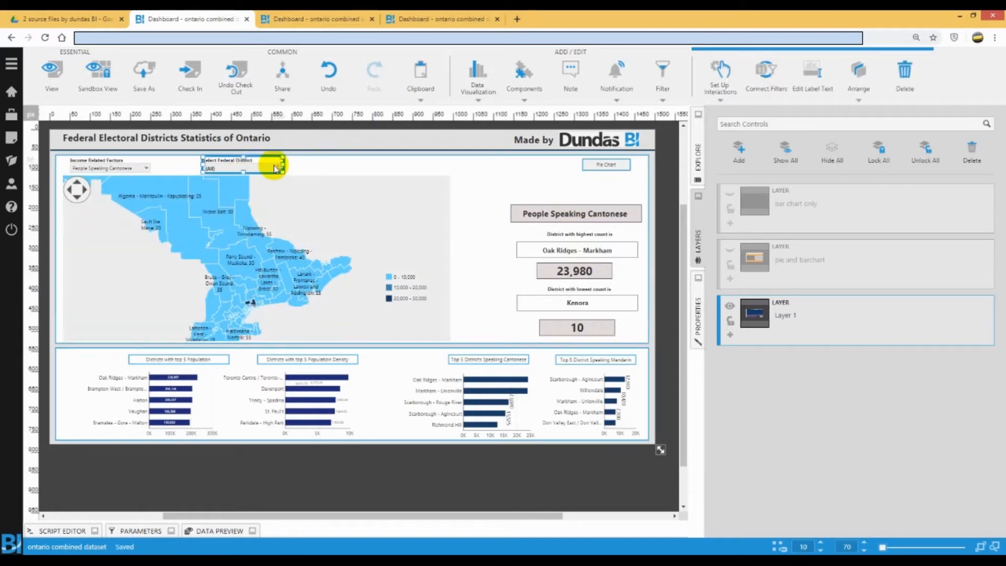
pyautogui.click(656, 90)
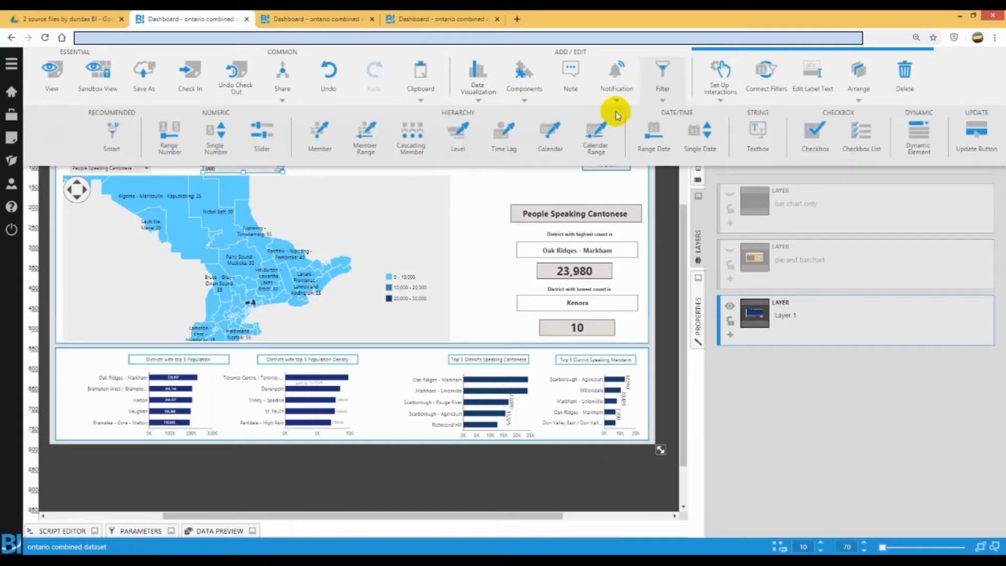
pyautogui.click(316, 139)
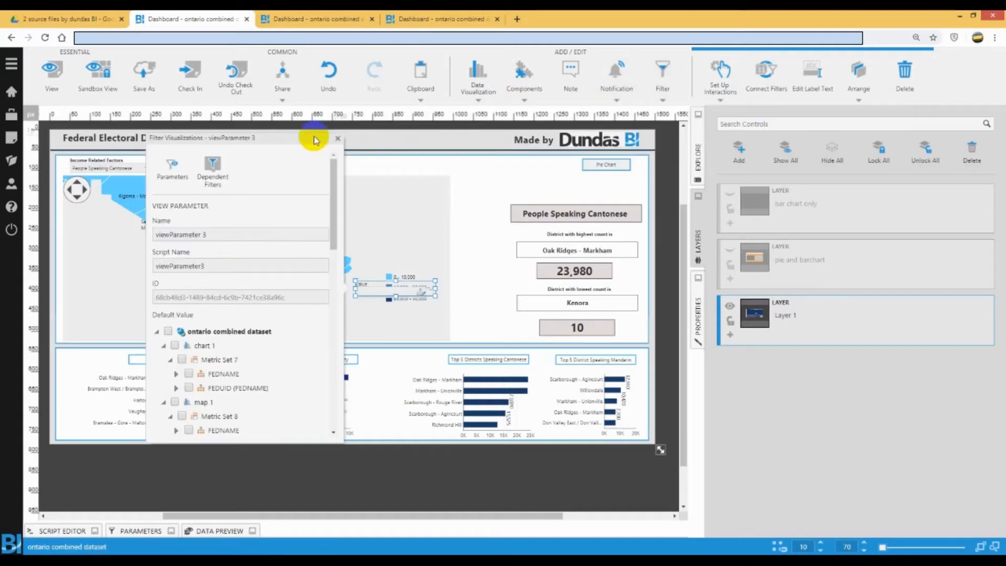
pyautogui.scroll(-1, 324, 233)
pyautogui.scroll(-3, 324, 232)
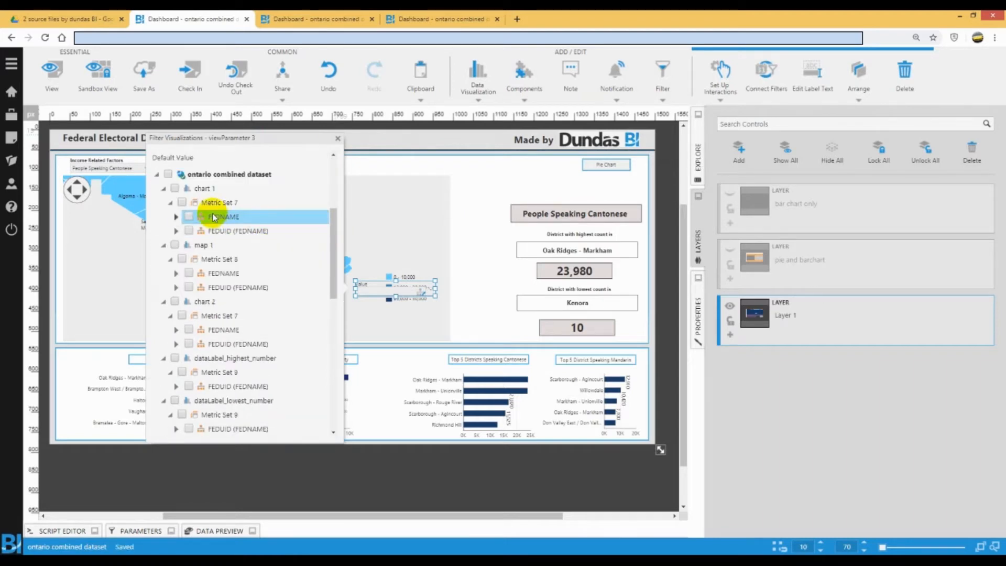
pyautogui.scroll(-2, 299, 304)
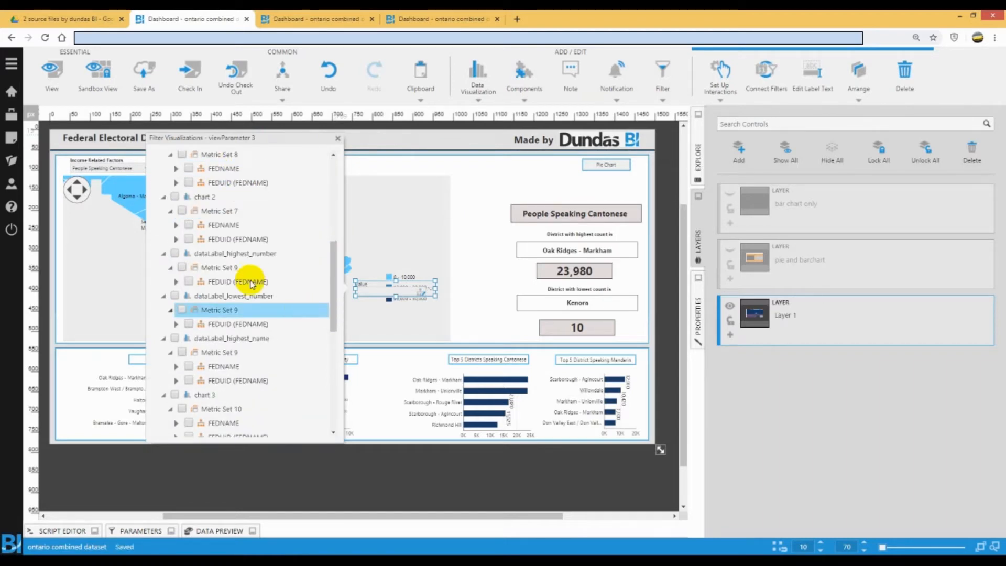
pyautogui.click(189, 226)
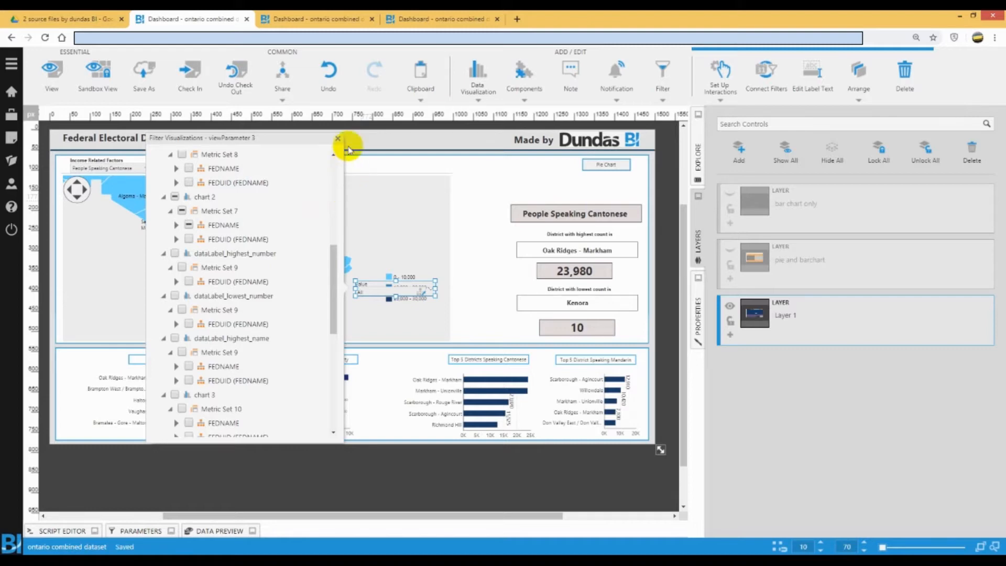
# Close the filter settings and delete the new Member filter along with its view parameter
pyautogui.click(338, 139)
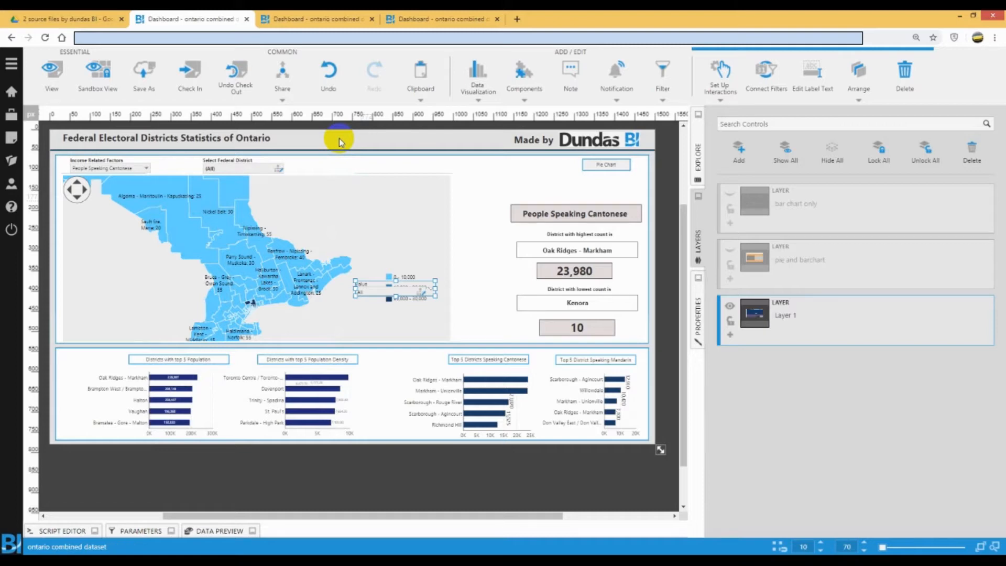
pyautogui.press('Delete')
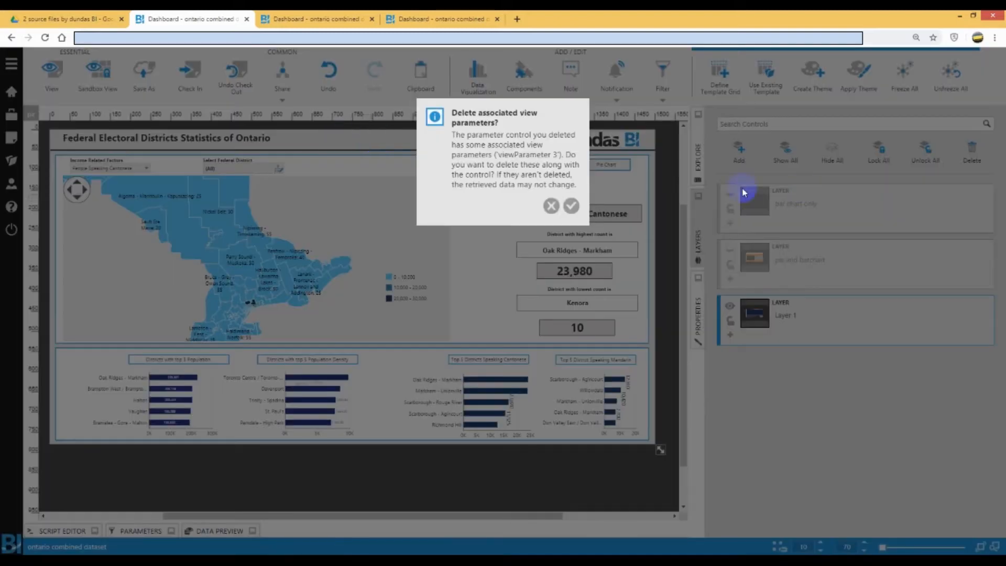
pyautogui.click(575, 207)
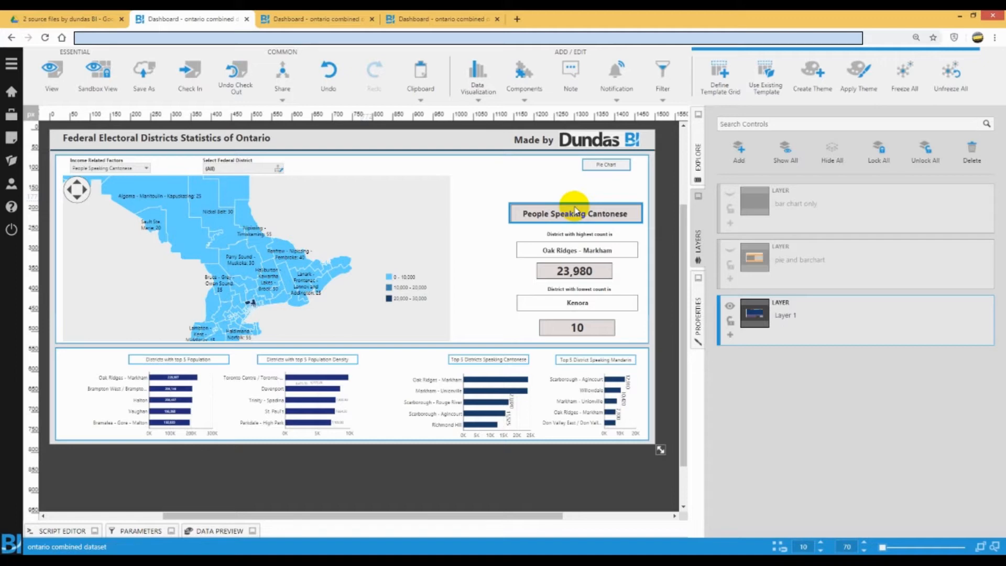
# Preview the finished dashboard in view mode and return to its editing view
pyautogui.click(53, 83)
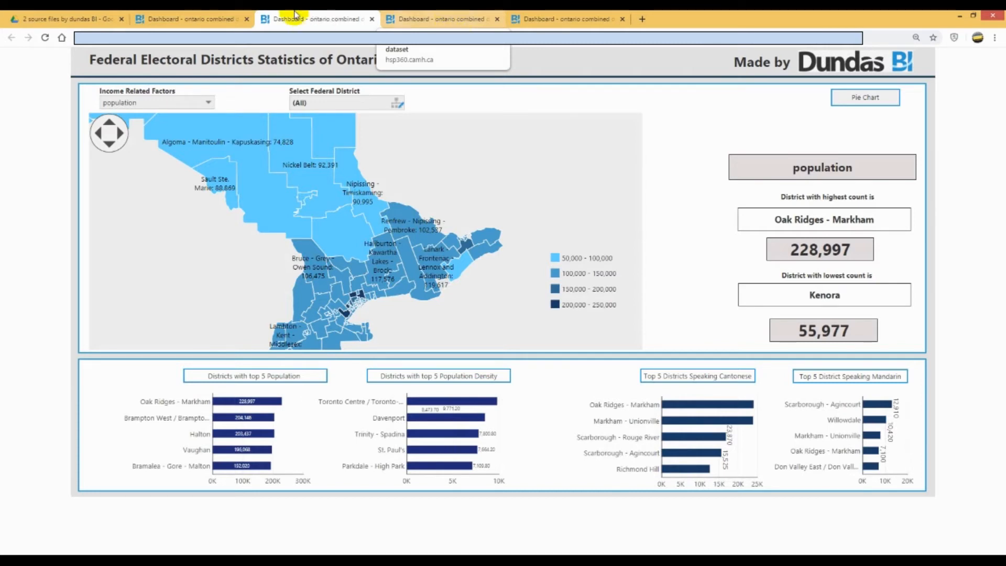
pyautogui.click(195, 19)
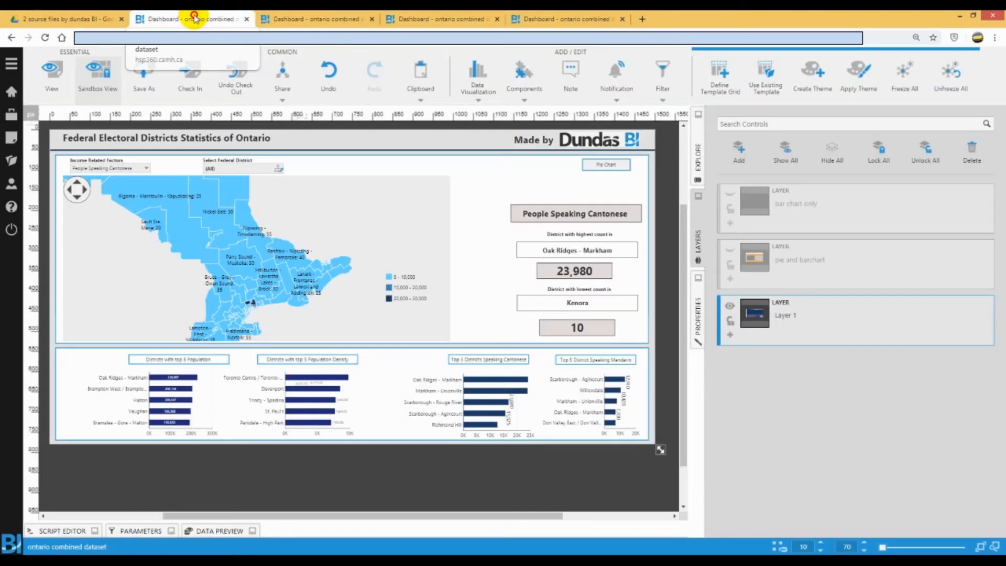
pyautogui.click(548, 436)
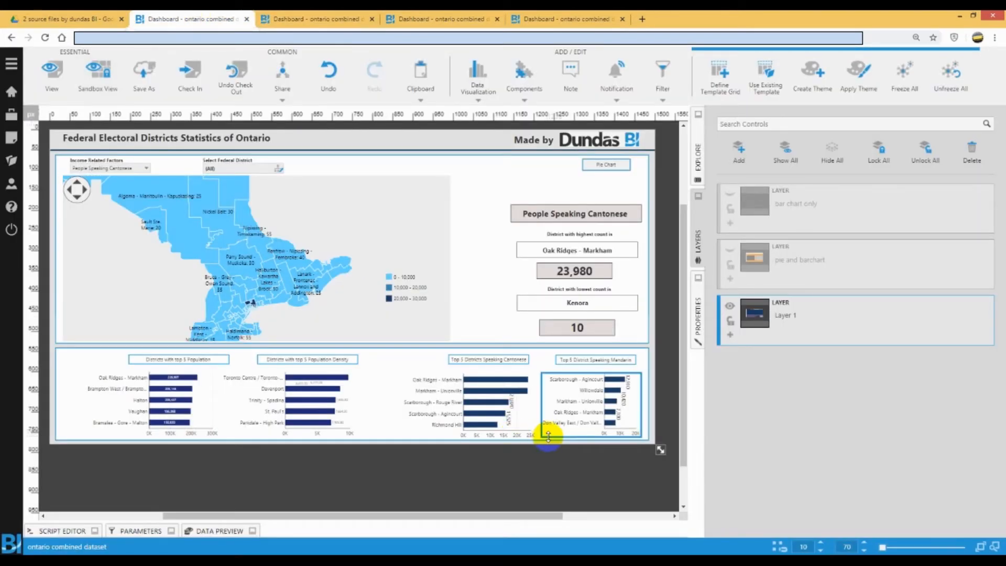
pyautogui.click(526, 558)
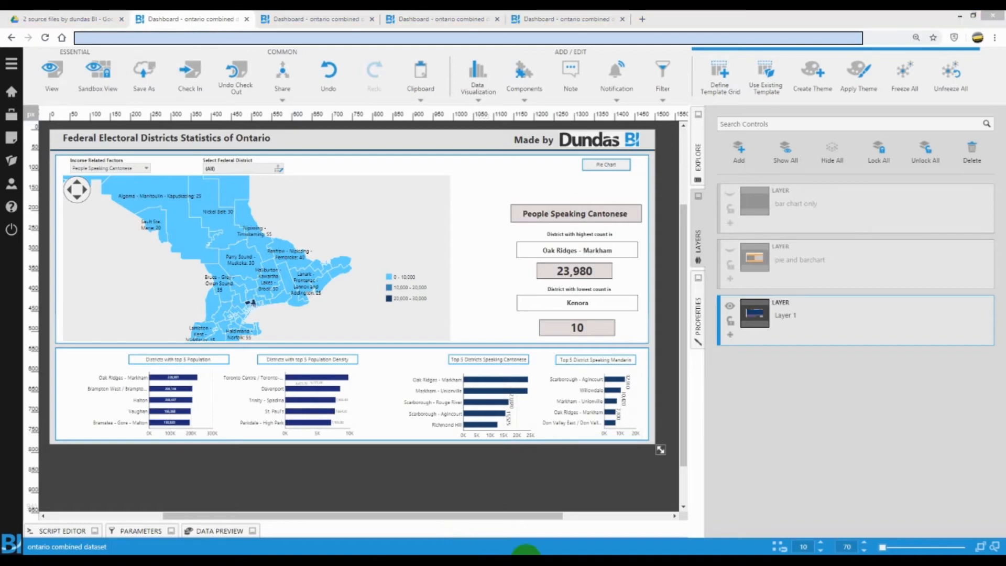